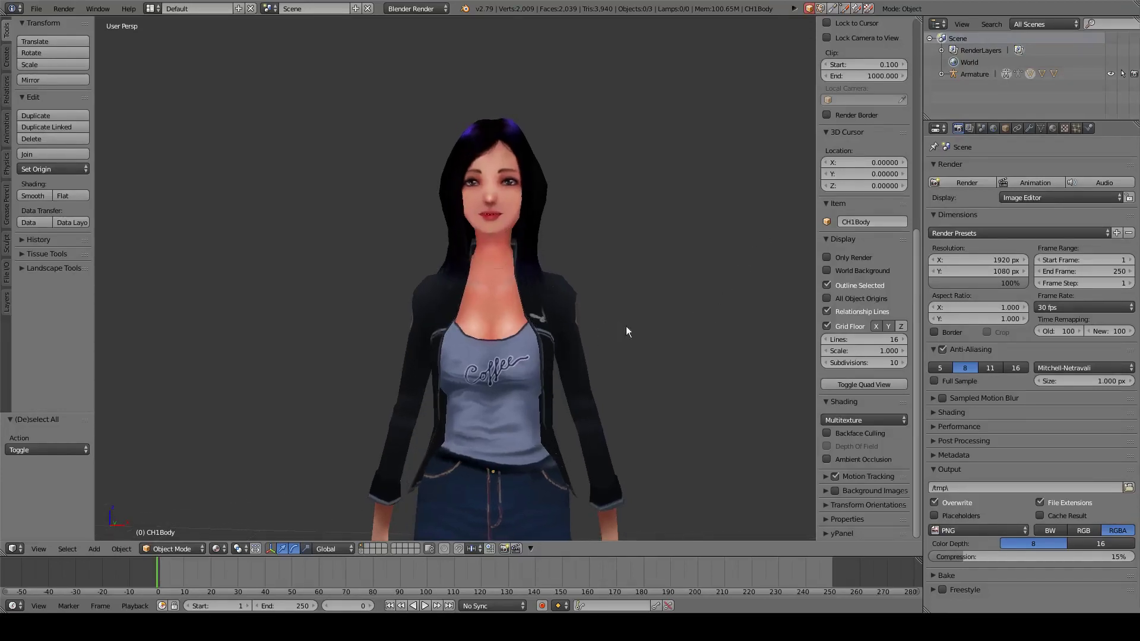
Select the CH1Body mesh and add a Basis shape key to it
{"action": "scroll", "coordinate": [561, 252], "scroll_direction": "up", "scroll_amount": 1}
{"action": "scroll", "coordinate": [560, 254], "scroll_direction": "up", "scroll_amount": 3}
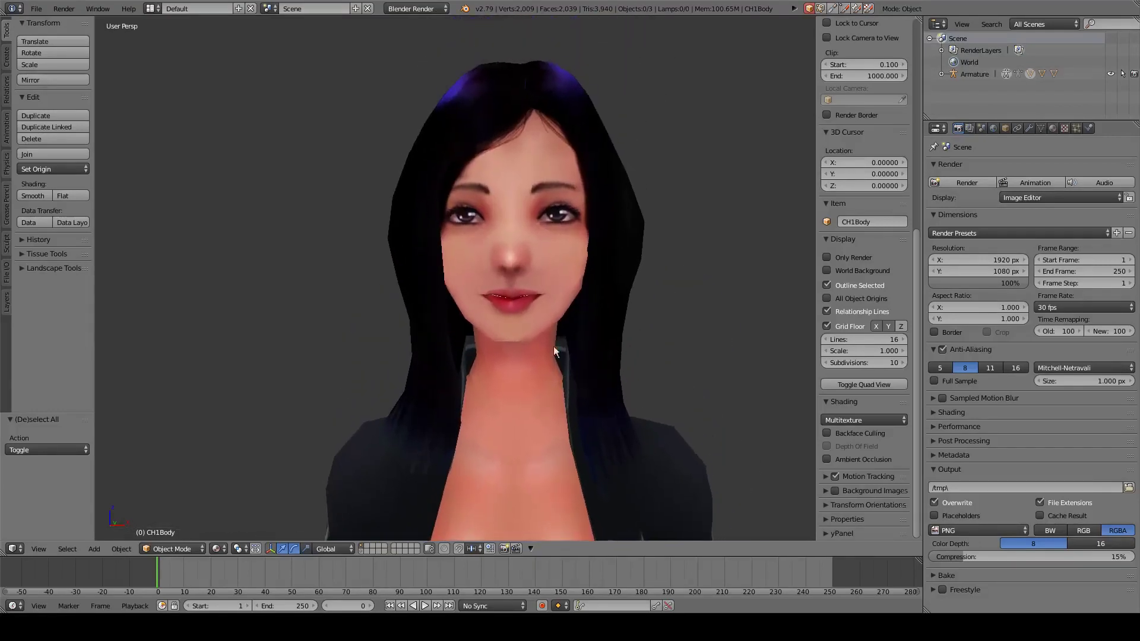
{"action": "right_click", "coordinate": [533, 291]}
{"action": "scroll", "coordinate": [573, 267], "scroll_direction": "up", "scroll_amount": 4}
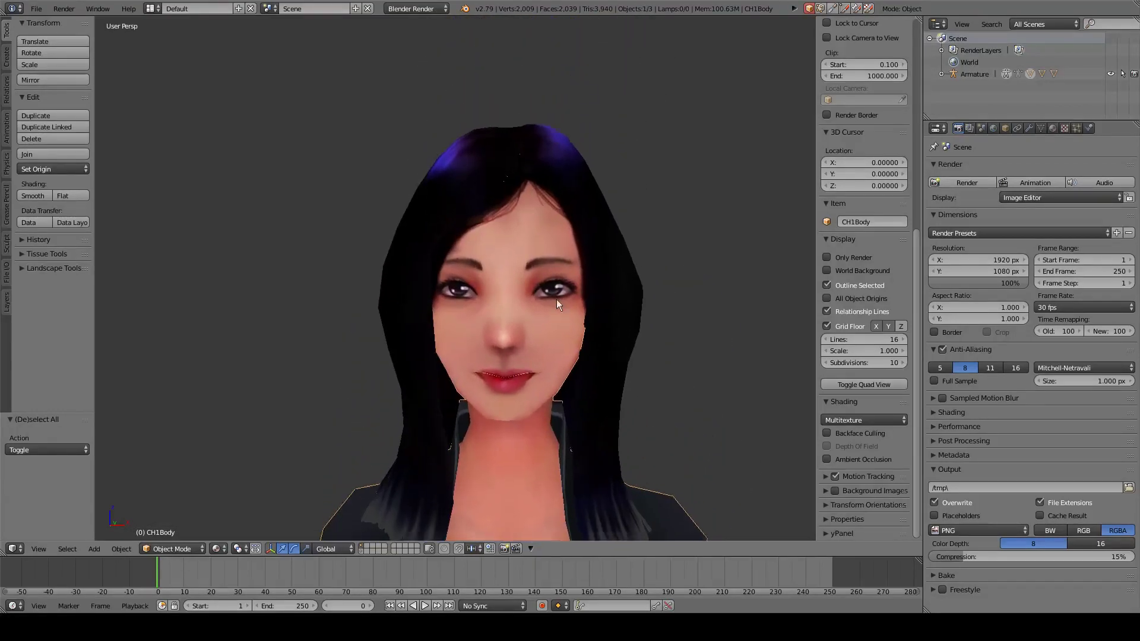
{"action": "middle_click_drag", "start_coordinate": [568, 310], "coordinate": [548, 290]}
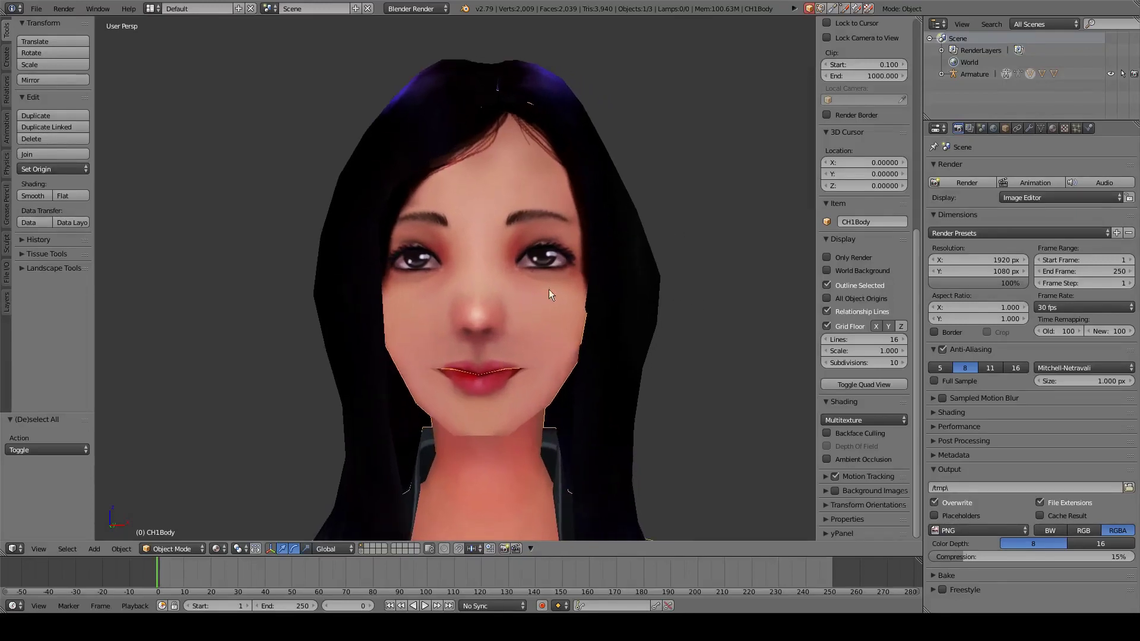
{"action": "left_click", "coordinate": [1040, 129]}
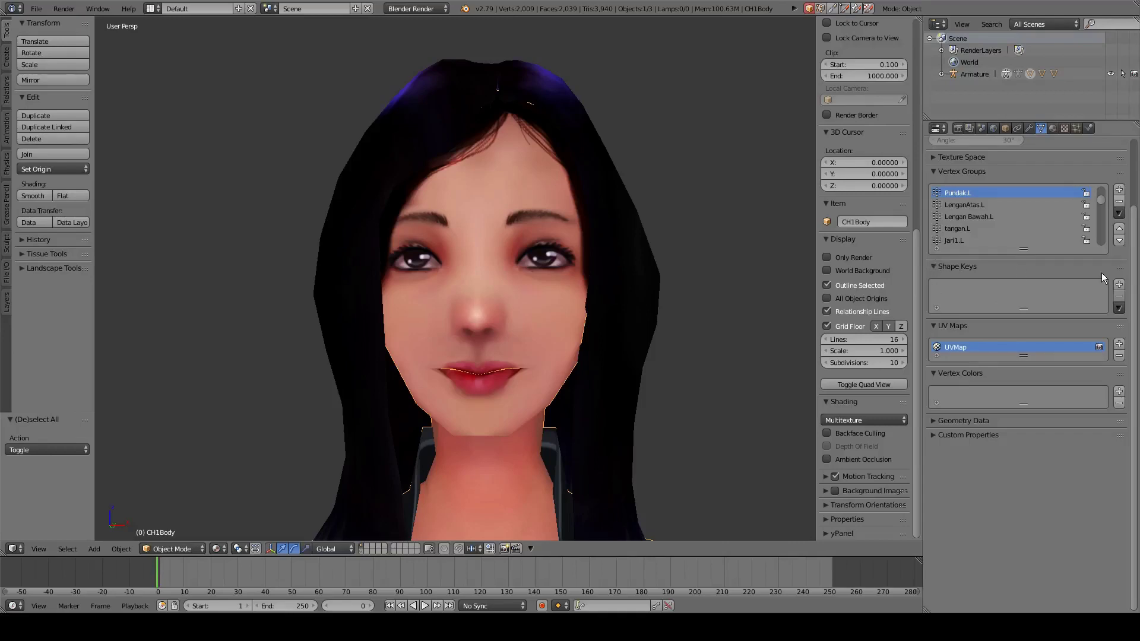
{"action": "mouse_move", "coordinate": [568, 301]}
{"action": "middle_mouse_down"}
{"action": "mouse_move", "coordinate": [583, 300]}
{"action": "mouse_move", "coordinate": [564, 303]}
{"action": "middle_mouse_up"}
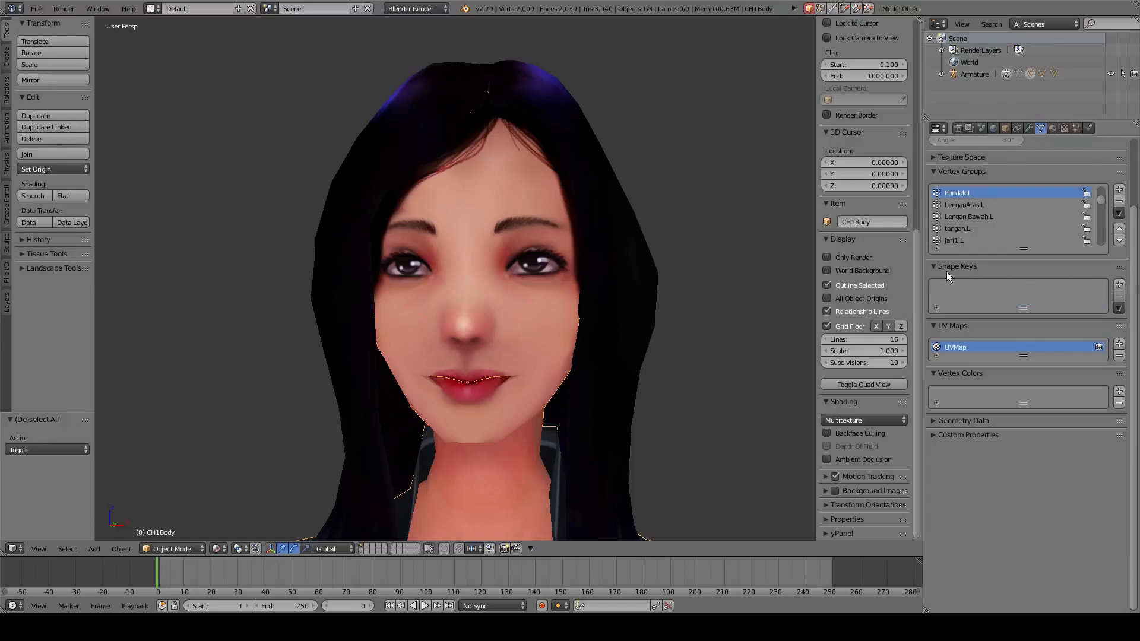
{"action": "left_click", "coordinate": [1119, 284]}
{"action": "middle_click_drag", "start_coordinate": [541, 283], "coordinate": [565, 295]}
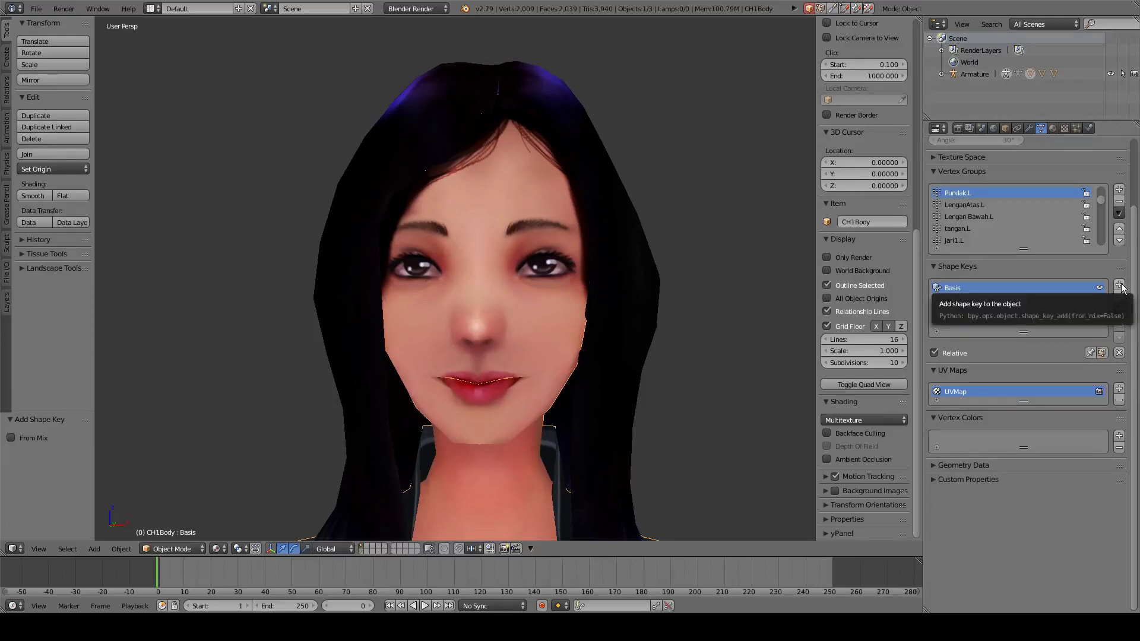
Add a second shape key to the body mesh and name it "closed eye"
{"action": "middle_click_drag", "start_coordinate": [545, 315], "coordinate": [546, 316]}
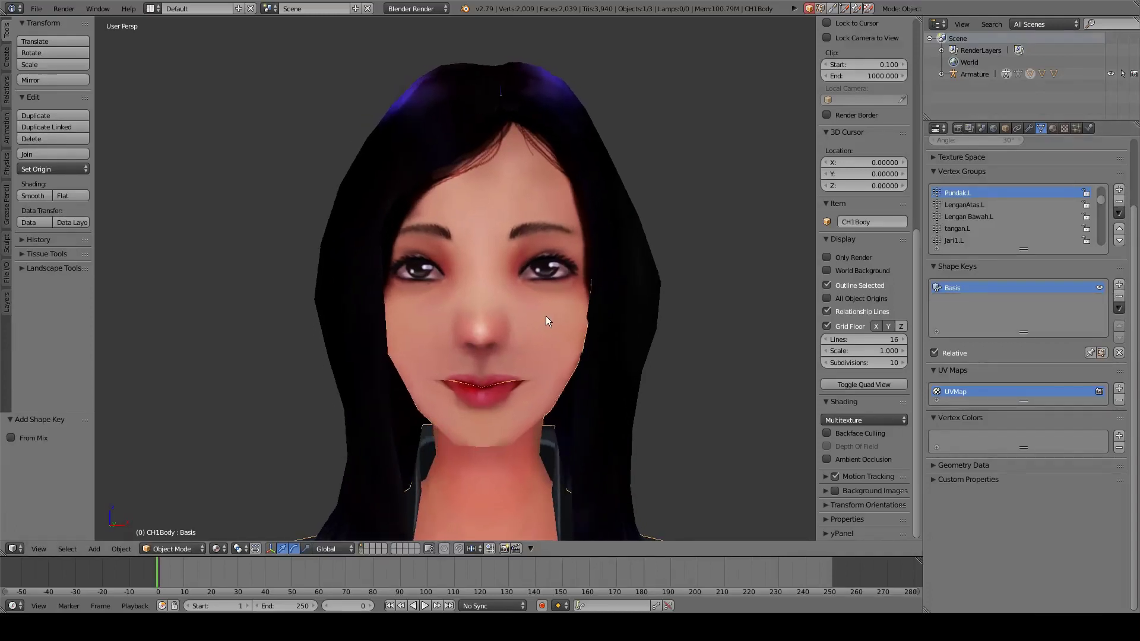
{"action": "left_click", "coordinate": [1120, 284]}
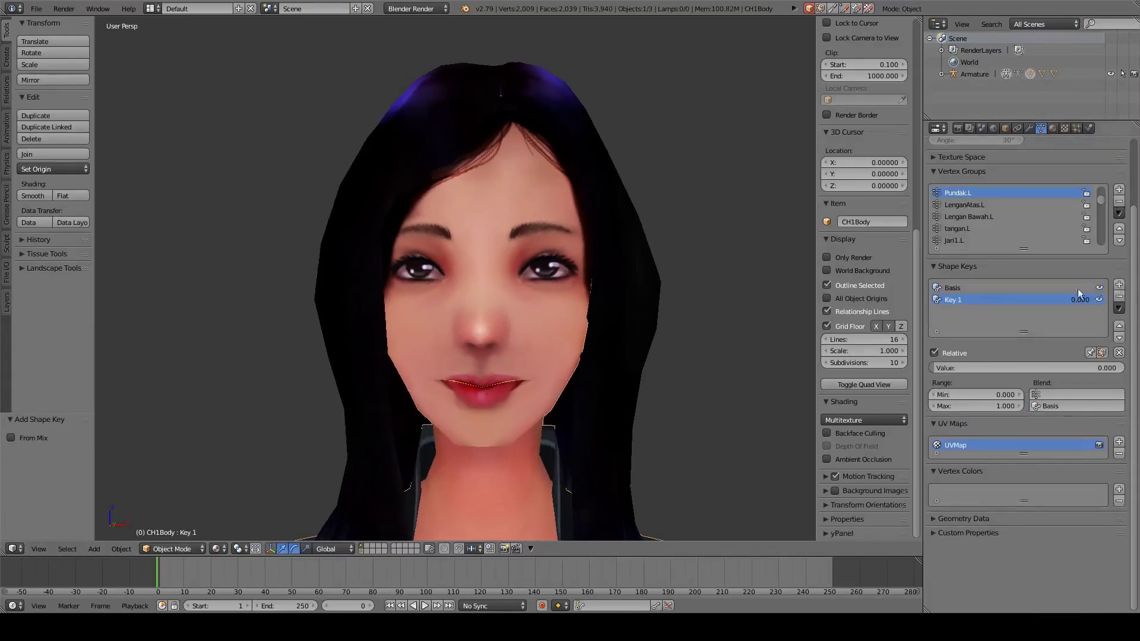
{"action": "double_click", "coordinate": [959, 299]}
{"action": "type", "text": "ch"}
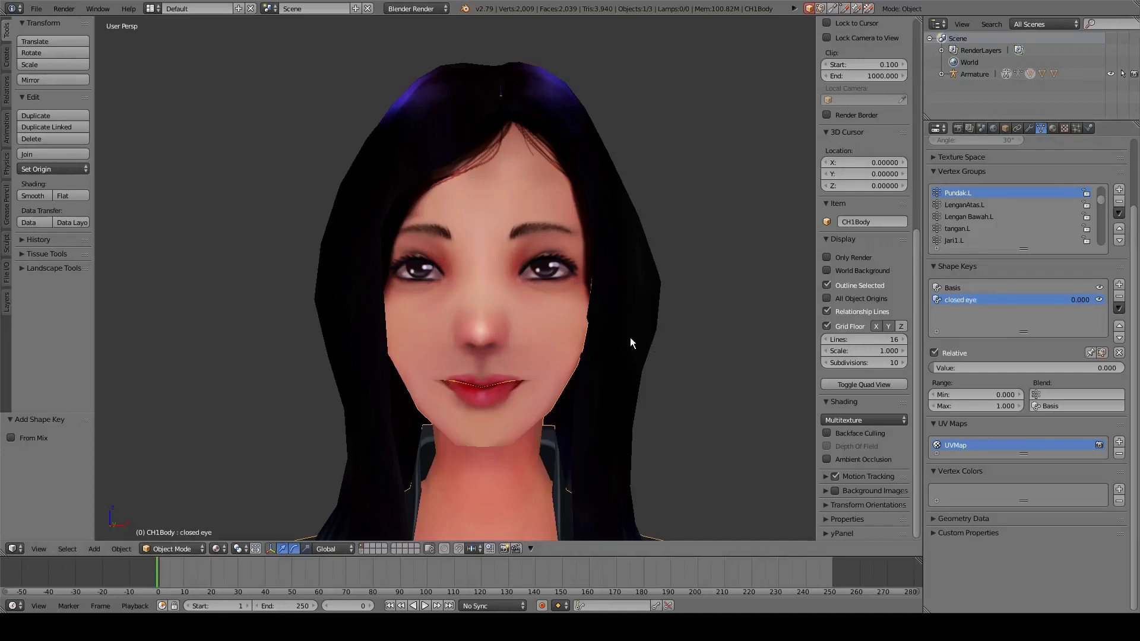
Switch the body mesh to Edit Mode with the closed eye shape key active
{"action": "scroll", "coordinate": [606, 308], "scroll_direction": "up", "scroll_amount": 3}
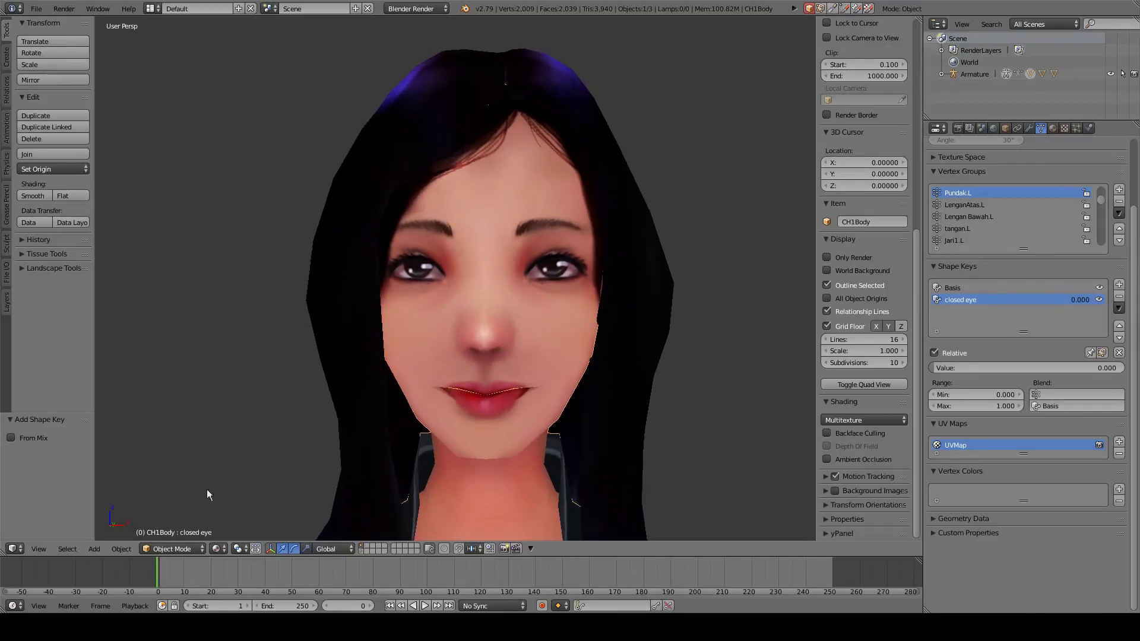
{"action": "left_click", "coordinate": [184, 552]}
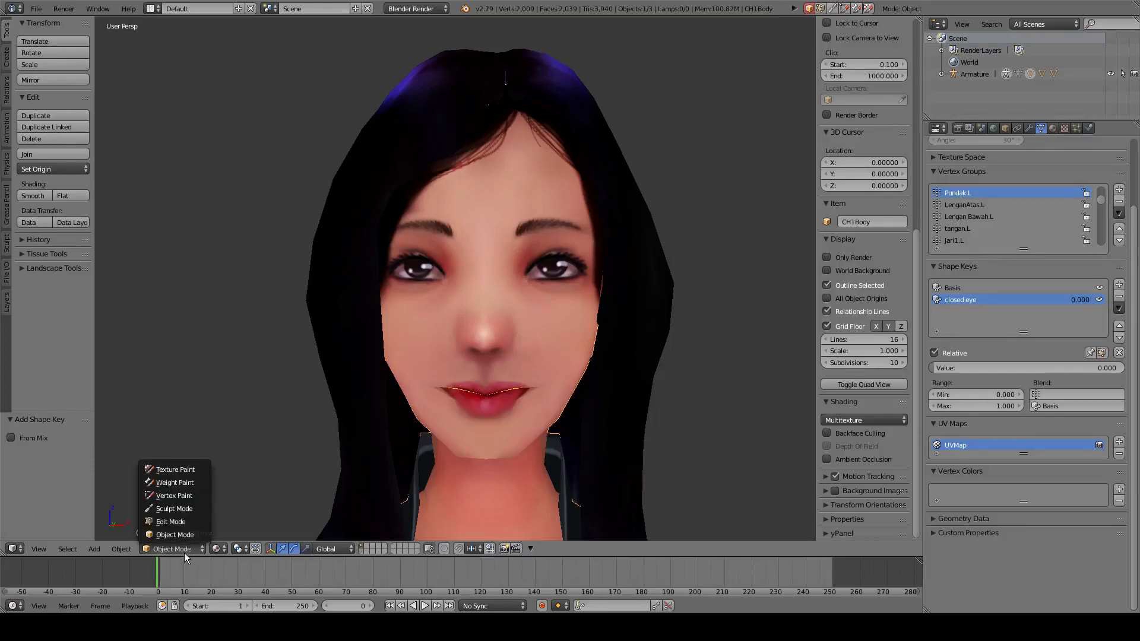
{"action": "left_click", "coordinate": [175, 522]}
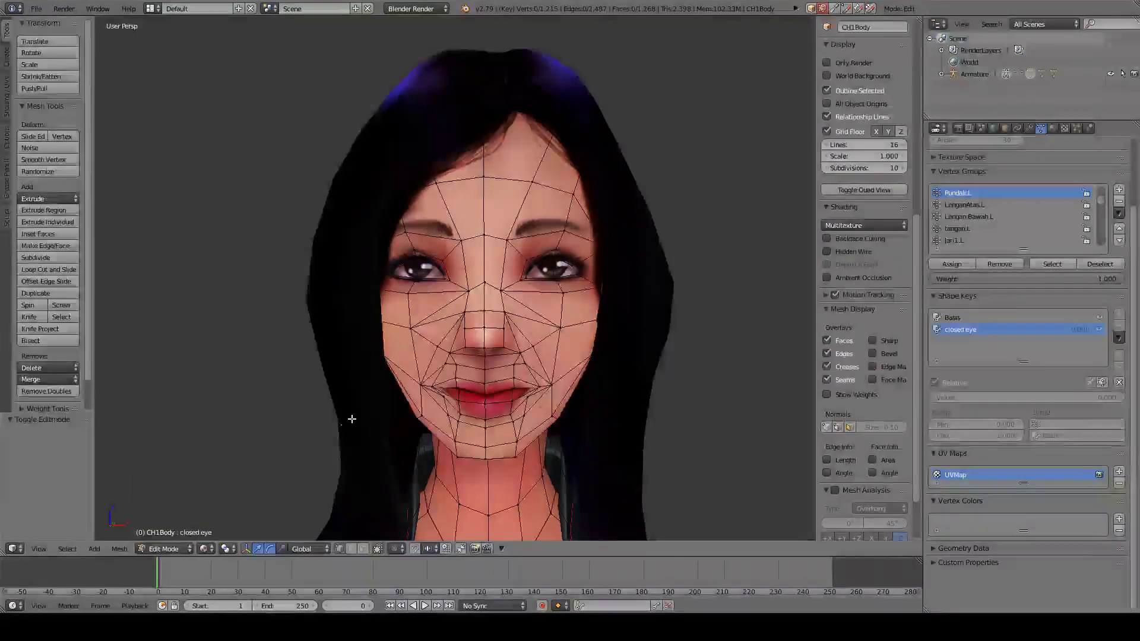
{"action": "key", "text": "Tab"}
{"action": "key", "text": "Tab"}
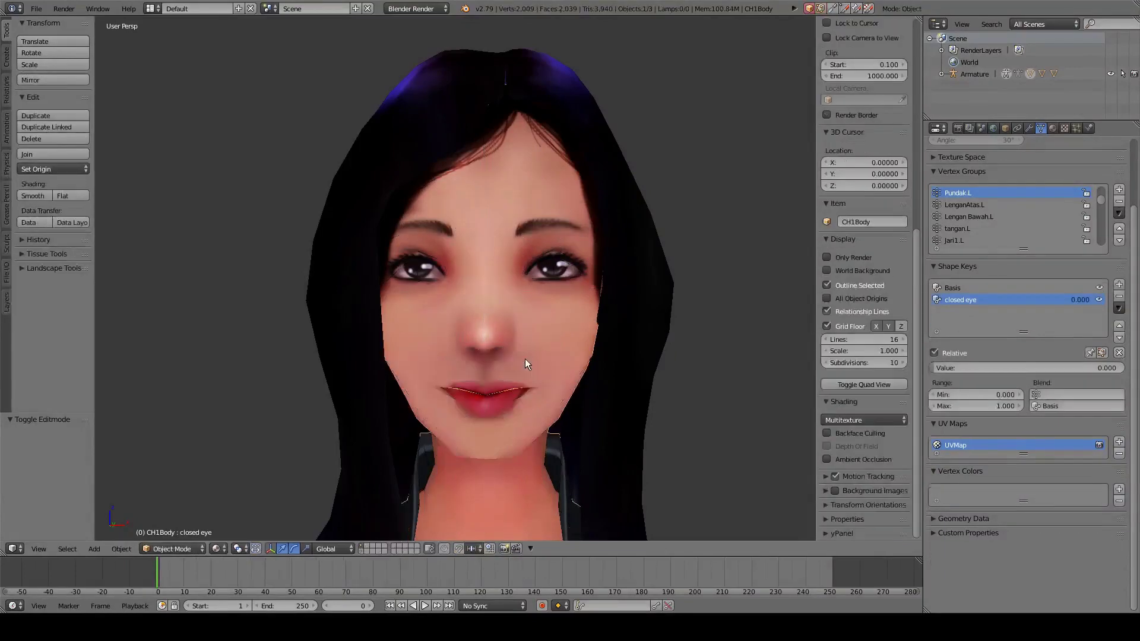
{"action": "scroll", "coordinate": [511, 360], "scroll_direction": "up", "scroll_amount": 5}
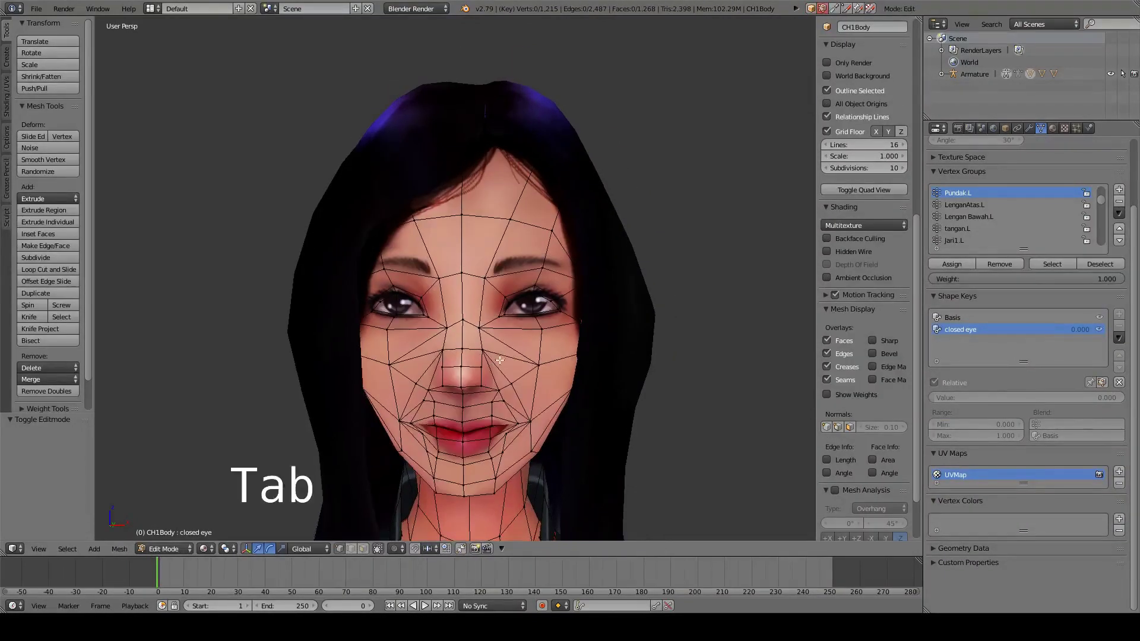
{"action": "middle_click_drag", "start_coordinate": [496, 362], "coordinate": [481, 360]}
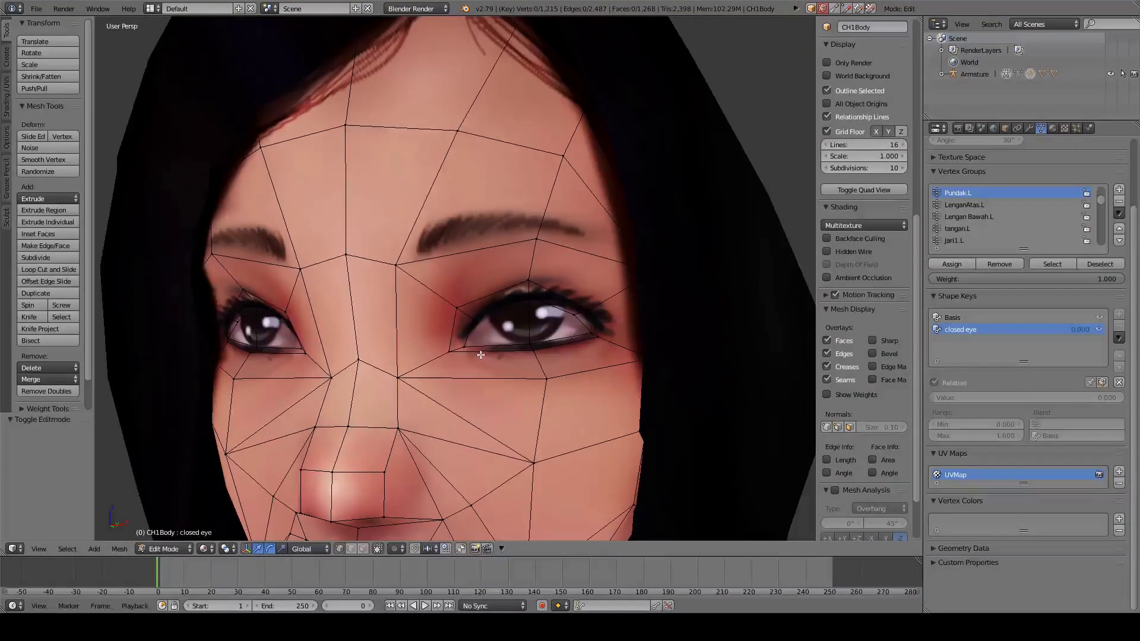
Select the face loops around both eyes, using face selection mode
{"action": "left_click", "coordinate": [363, 549]}
{"action": "right_click", "coordinate": [472, 316], "text": "alt"}
{"action": "middle_click_drag", "start_coordinate": [472, 316], "coordinate": [384, 331]}
{"action": "right_click", "coordinate": [447, 317], "text": "alt"}
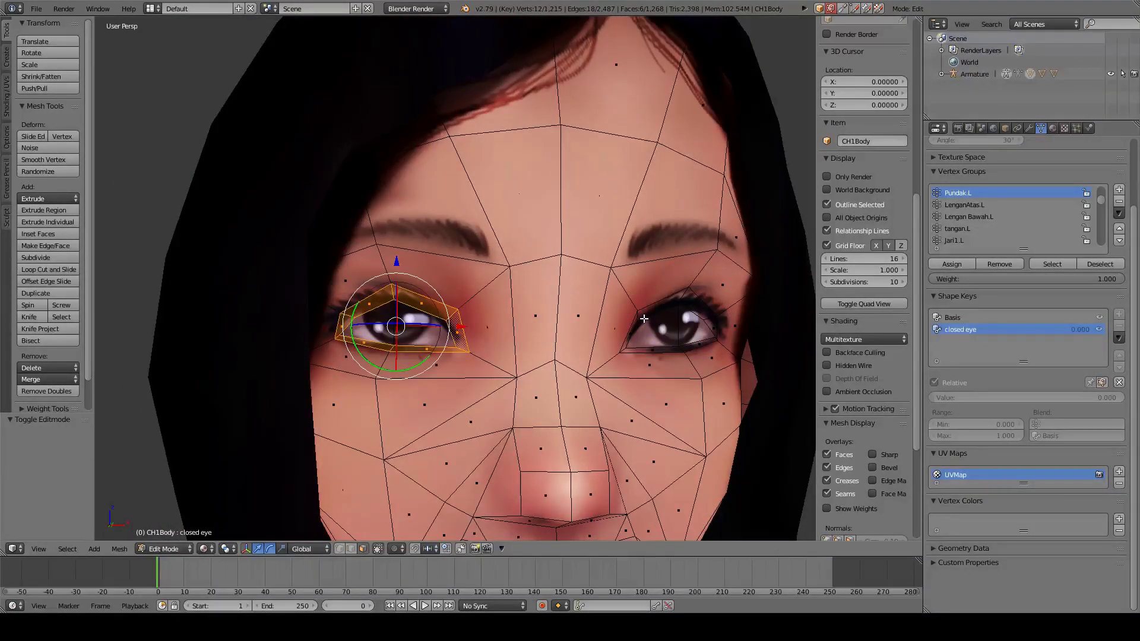
{"action": "right_click", "coordinate": [643, 321], "text": "alt+shift"}
{"action": "right_click", "coordinate": [647, 322], "text": "alt+shift"}
{"action": "middle_click_drag", "start_coordinate": [646, 322], "coordinate": [535, 313]}
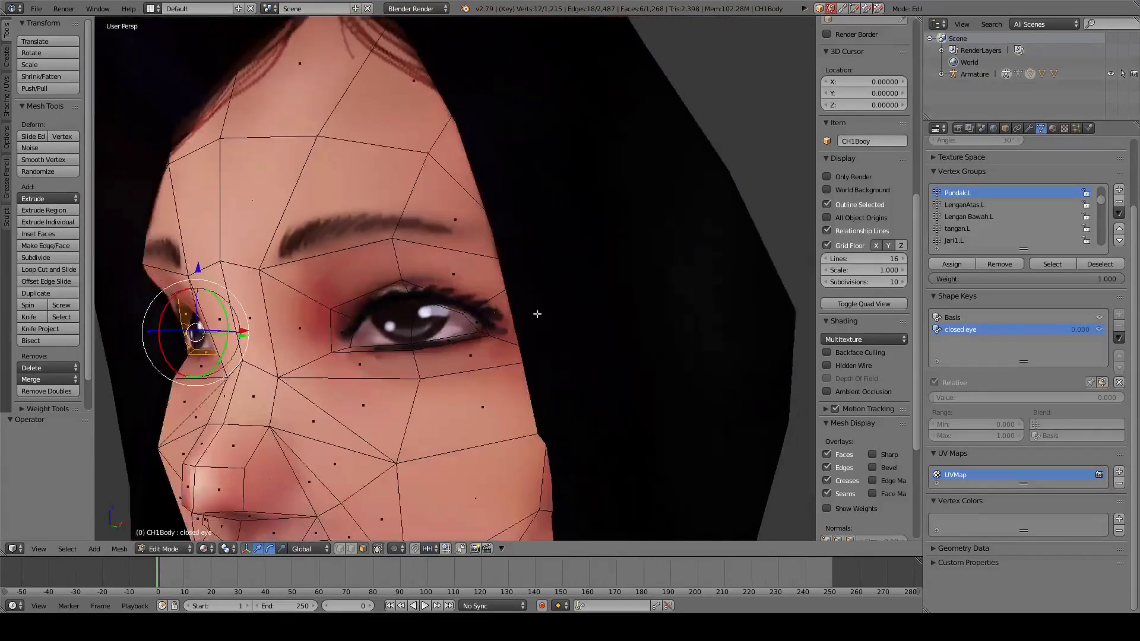
{"action": "right_click", "coordinate": [346, 317], "text": "alt+shift"}
{"action": "middle_click_drag", "start_coordinate": [346, 317], "coordinate": [436, 341]}
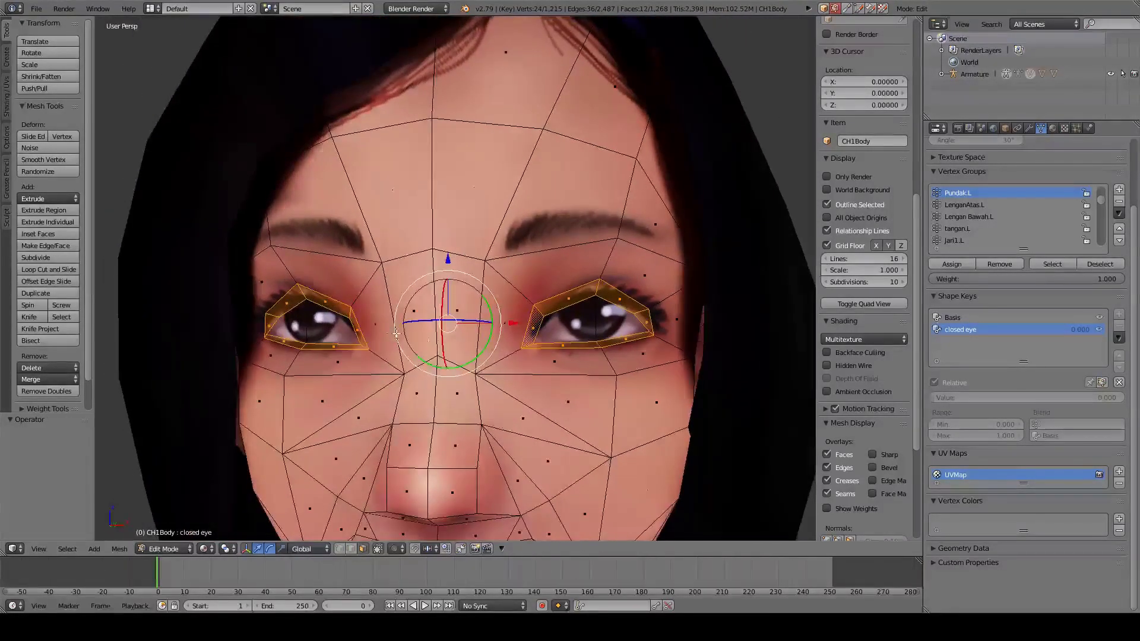
Flatten the selected eye faces by scaling them to 0 along the Z axis, and return to Object Mode
{"action": "key", "text": "s"}
{"action": "key", "text": "z"}
{"action": "key", "text": "KP_0"}
{"action": "key", "text": "Return"}
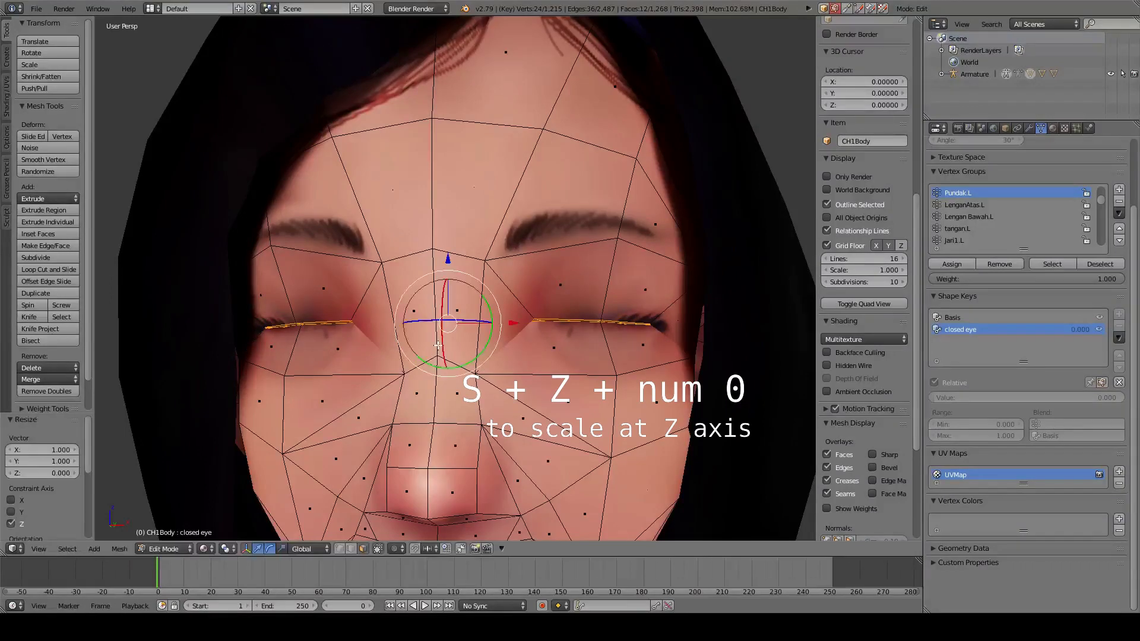
{"action": "scroll", "coordinate": [446, 351], "scroll_direction": "down", "scroll_amount": 4}
{"action": "middle_click_drag", "start_coordinate": [459, 362], "coordinate": [465, 363]}
{"action": "middle_click_drag", "start_coordinate": [514, 391], "coordinate": [498, 362], "text": "shift"}
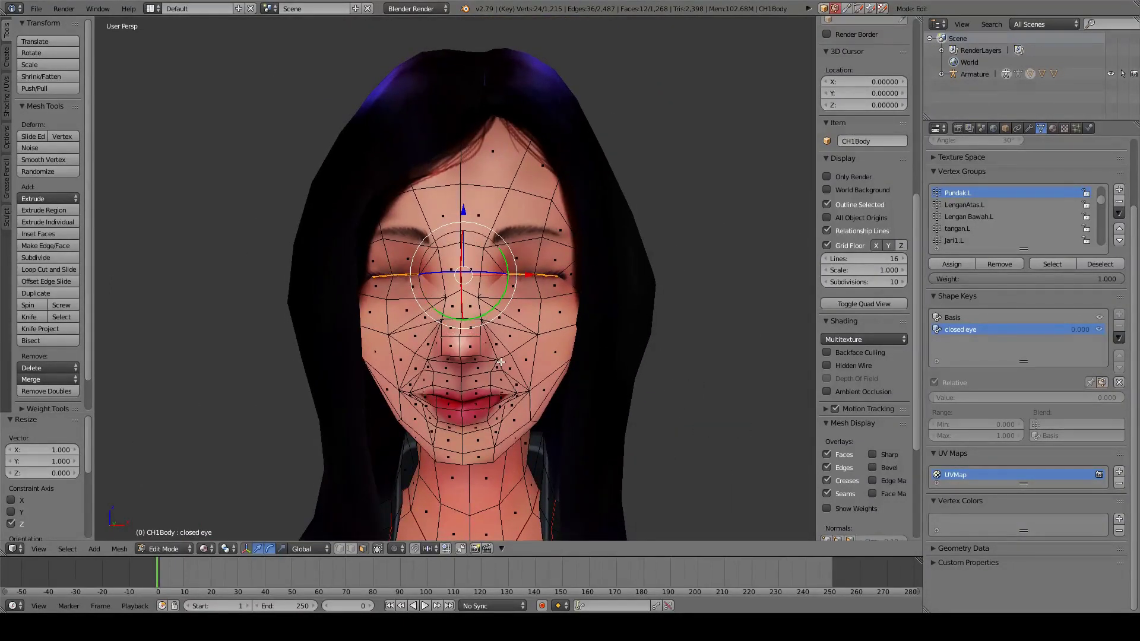
{"action": "key", "text": "Tab"}
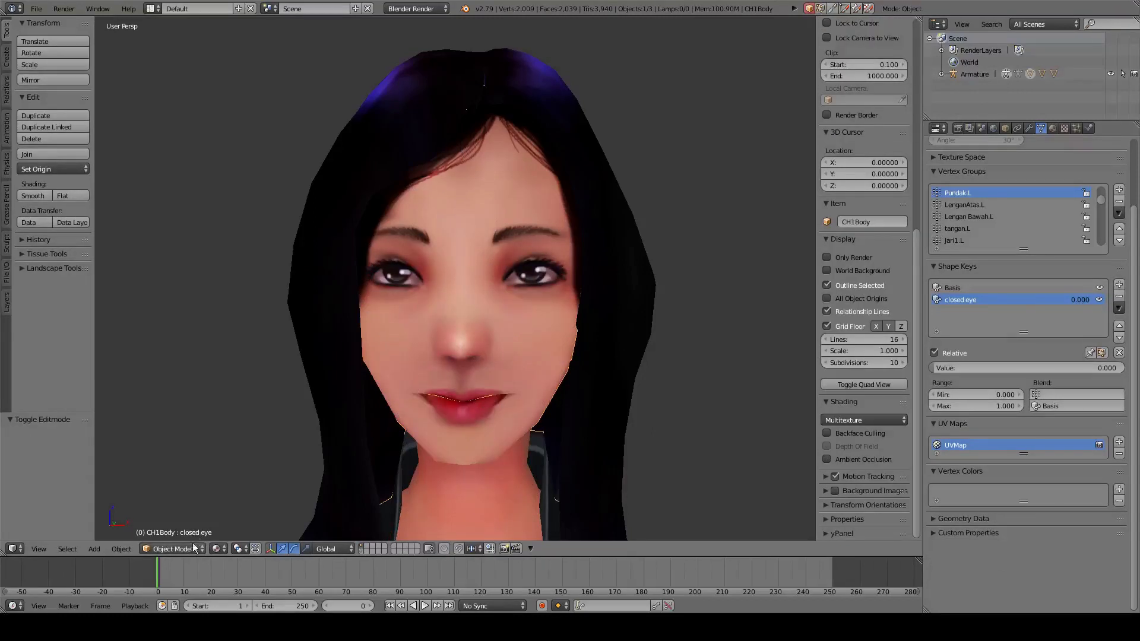
{"action": "left_click", "coordinate": [175, 549]}
{"action": "left_click", "coordinate": [181, 536]}
{"action": "middle_click_drag", "start_coordinate": [459, 342], "coordinate": [468, 355]}
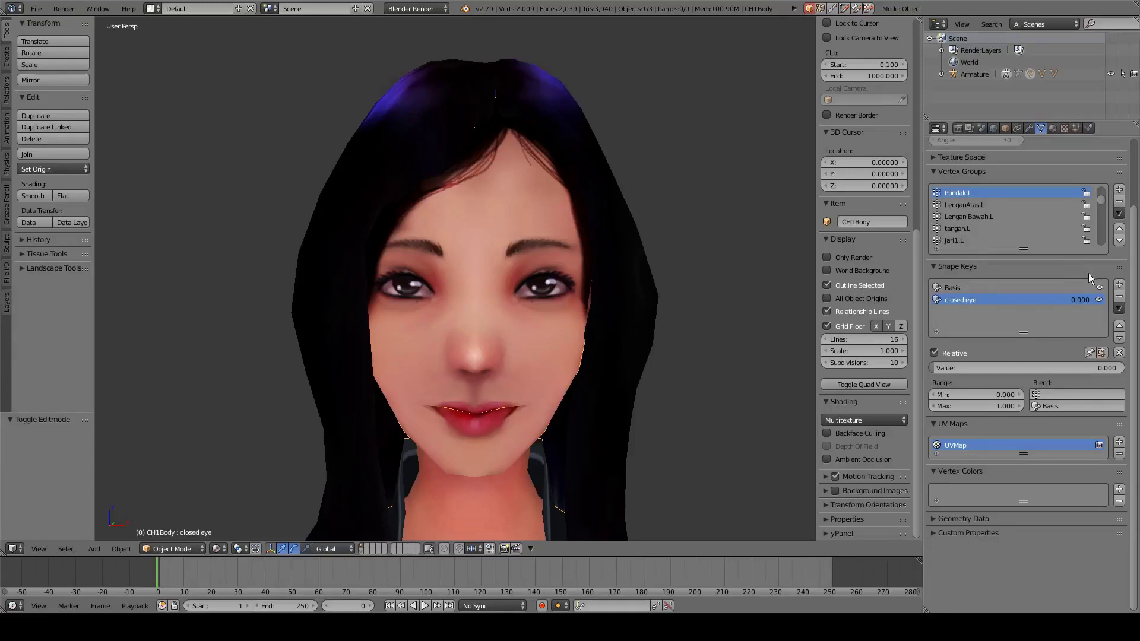
Test the closed eye shape key by raising its value to 1.000 and setting it back to 0.000
{"action": "left_click", "coordinate": [958, 288]}
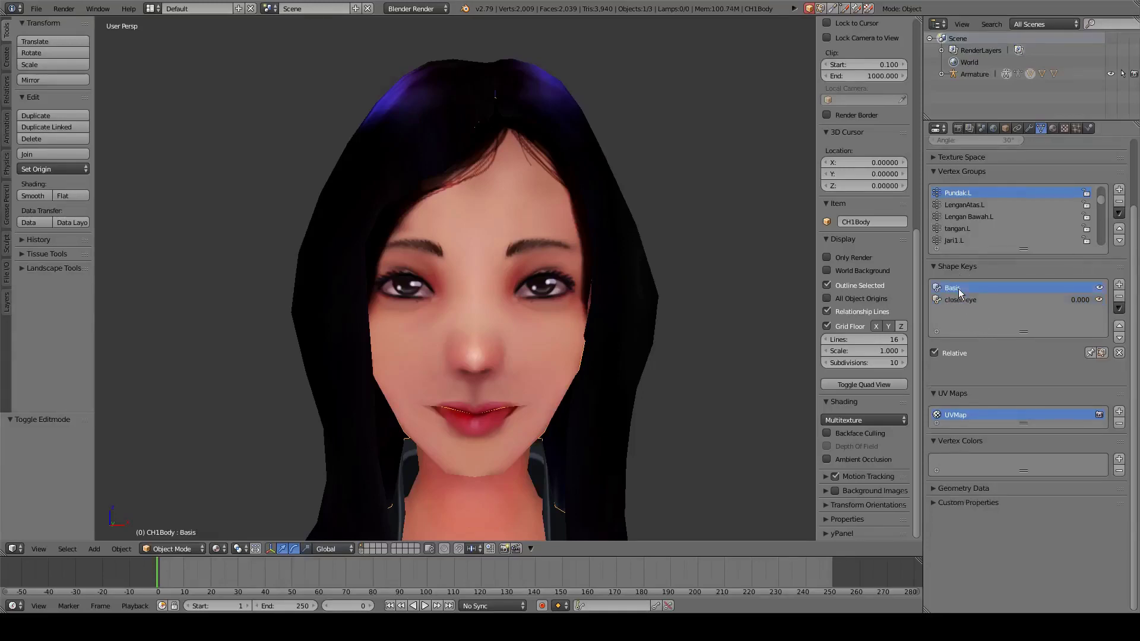
{"action": "left_click", "coordinate": [959, 300]}
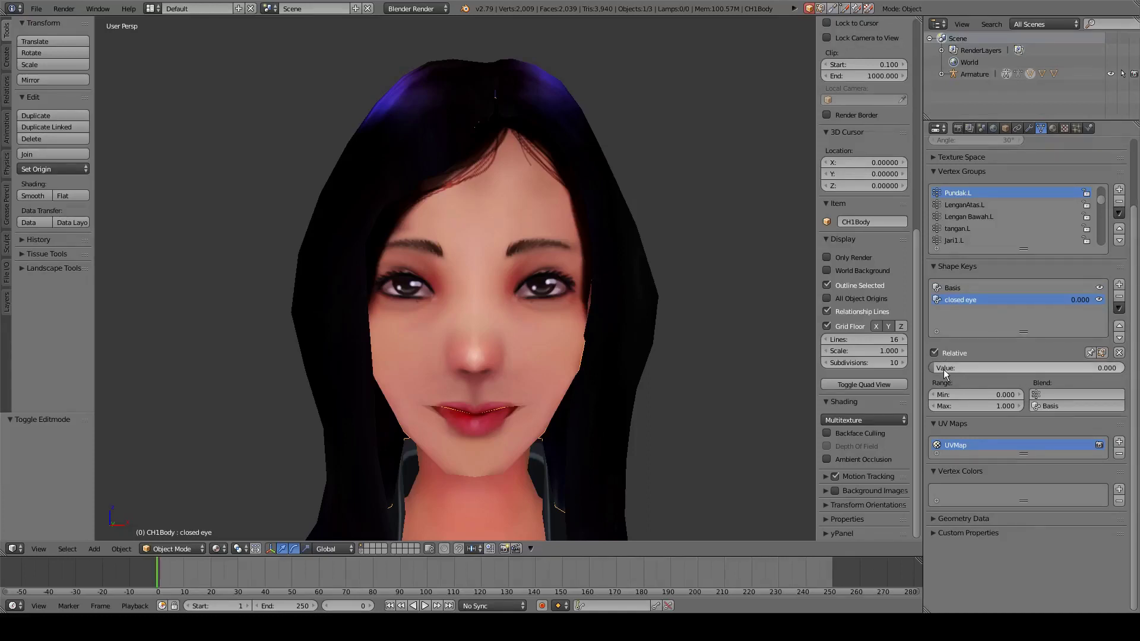
{"action": "left_click_drag", "start_coordinate": [934, 366], "coordinate": [1119, 366]}
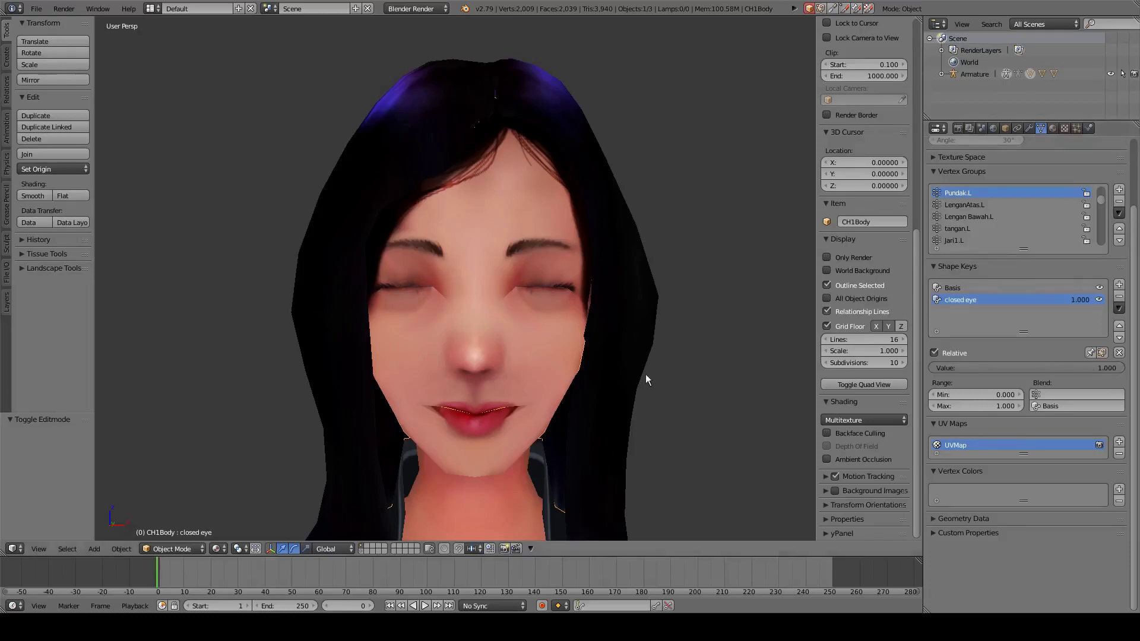
{"action": "middle_click_drag", "start_coordinate": [647, 374], "coordinate": [606, 375]}
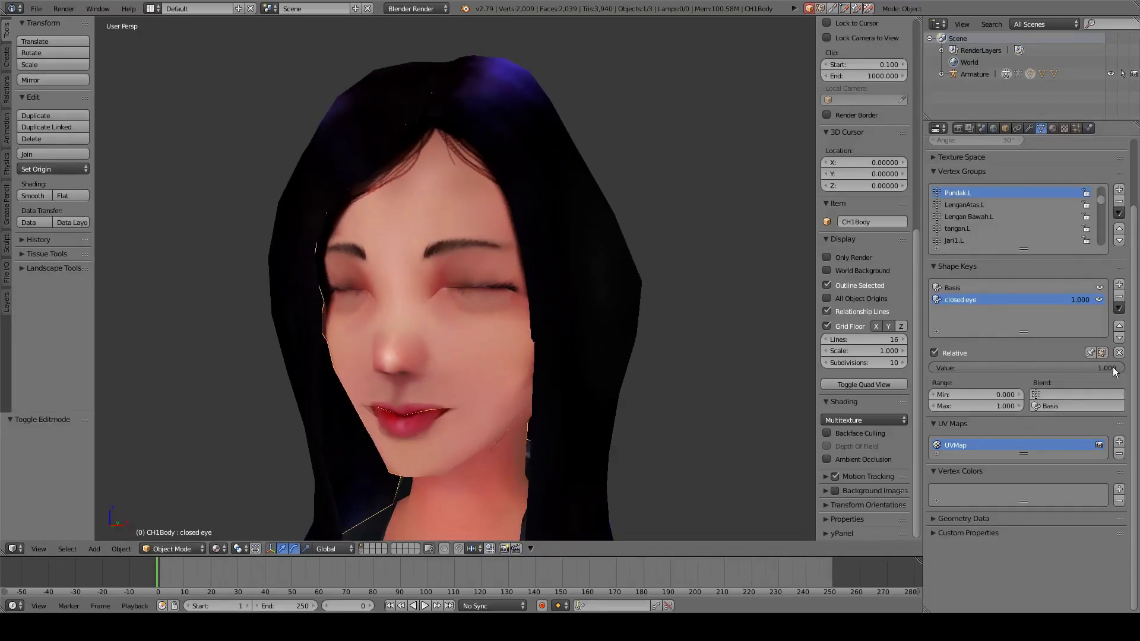
{"action": "left_click_drag", "start_coordinate": [1116, 368], "coordinate": [930, 368]}
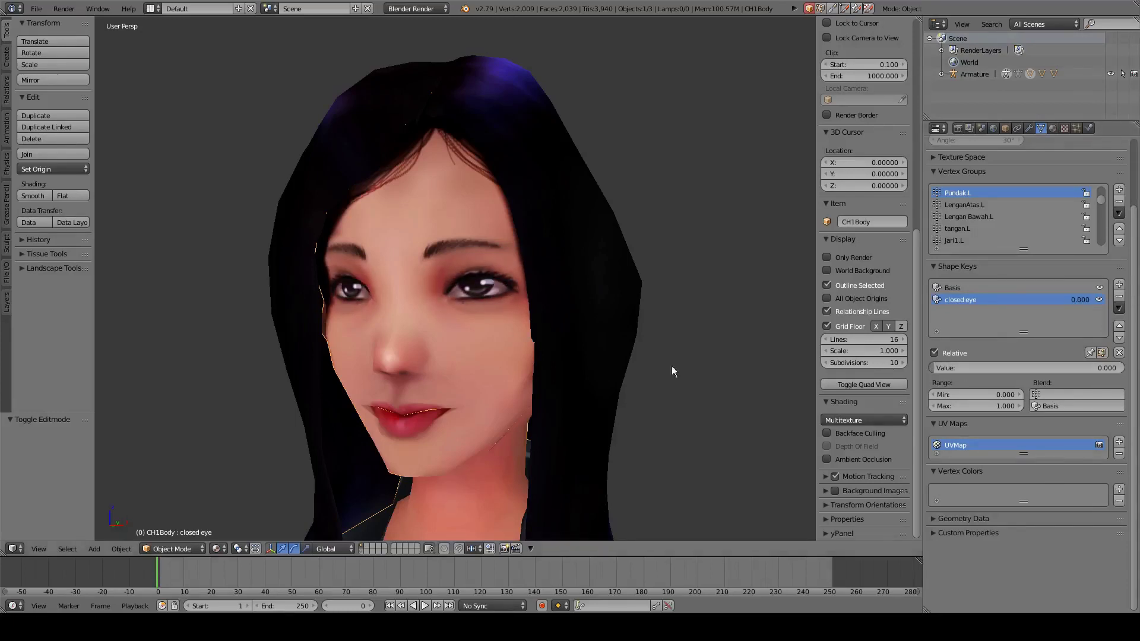
{"action": "middle_click_drag", "start_coordinate": [560, 357], "coordinate": [579, 362]}
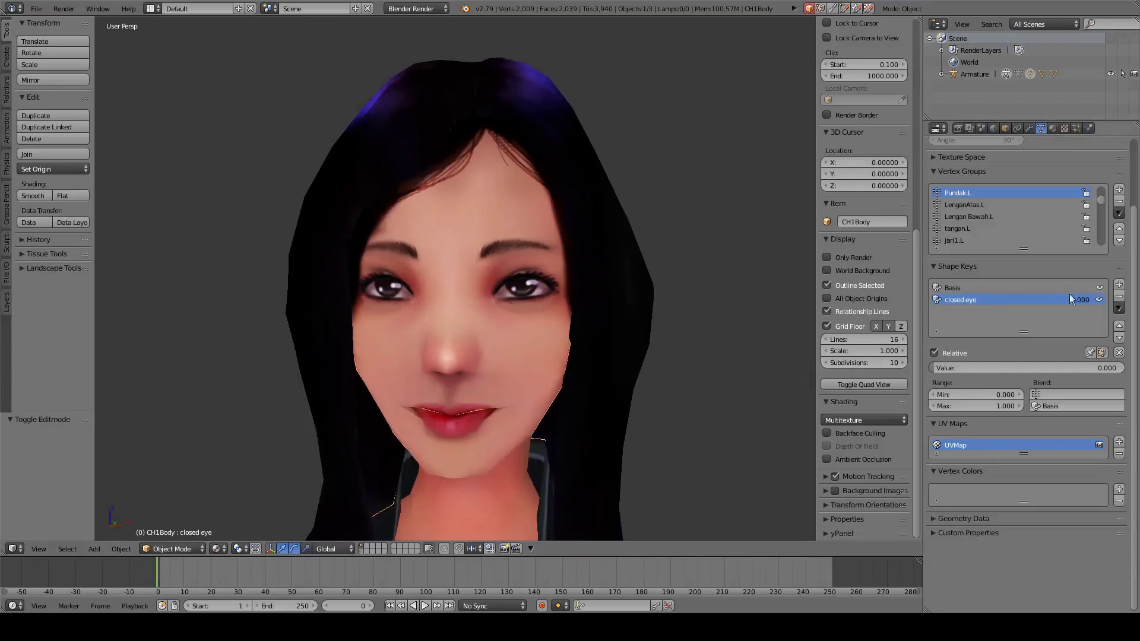
Add a third shape key to the body mesh and name it "open mouth"
{"action": "left_click", "coordinate": [1119, 284]}
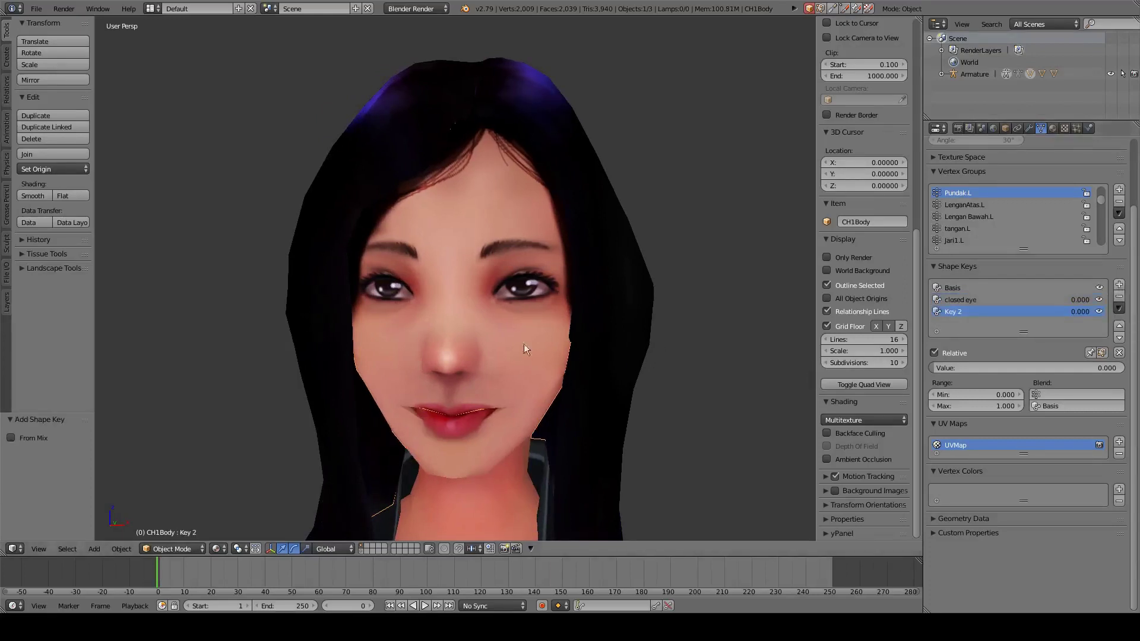
{"action": "middle_click_drag", "start_coordinate": [524, 344], "coordinate": [505, 352]}
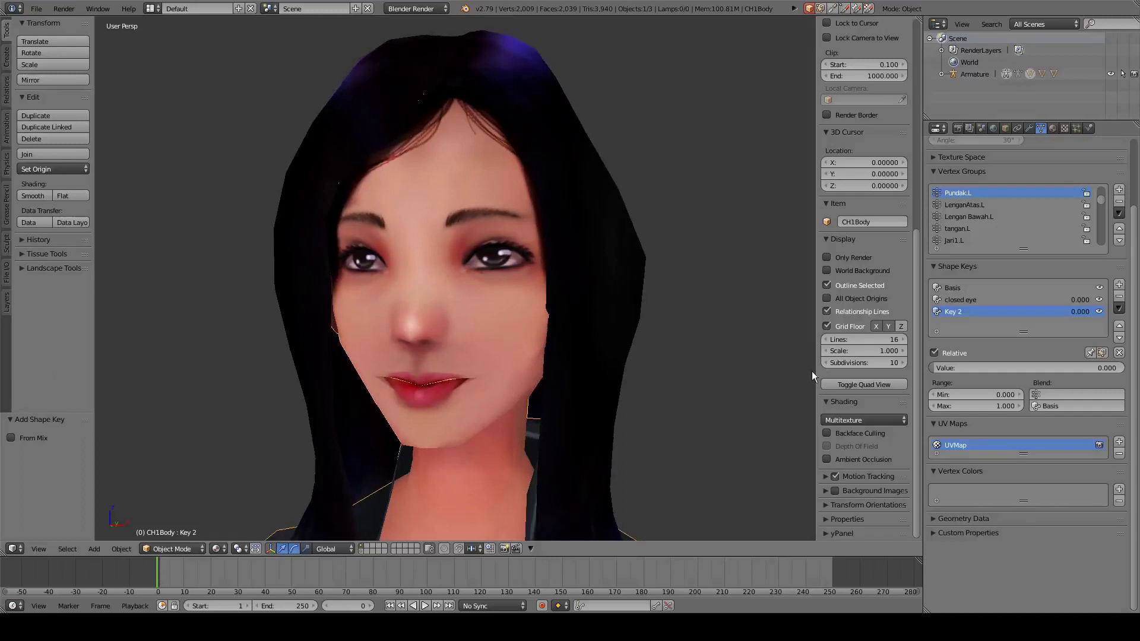
{"action": "double_click", "coordinate": [951, 314]}
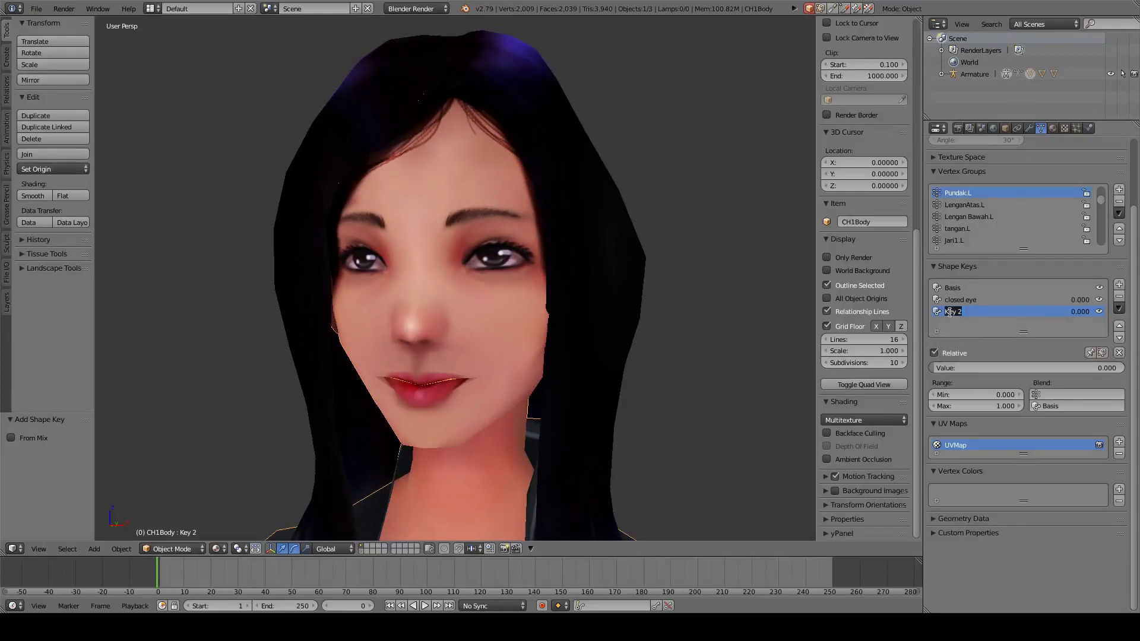
{"action": "type", "text": "open mouth"}
{"action": "key", "text": "Return"}
{"action": "middle_click_drag", "start_coordinate": [552, 324], "coordinate": [565, 324]}
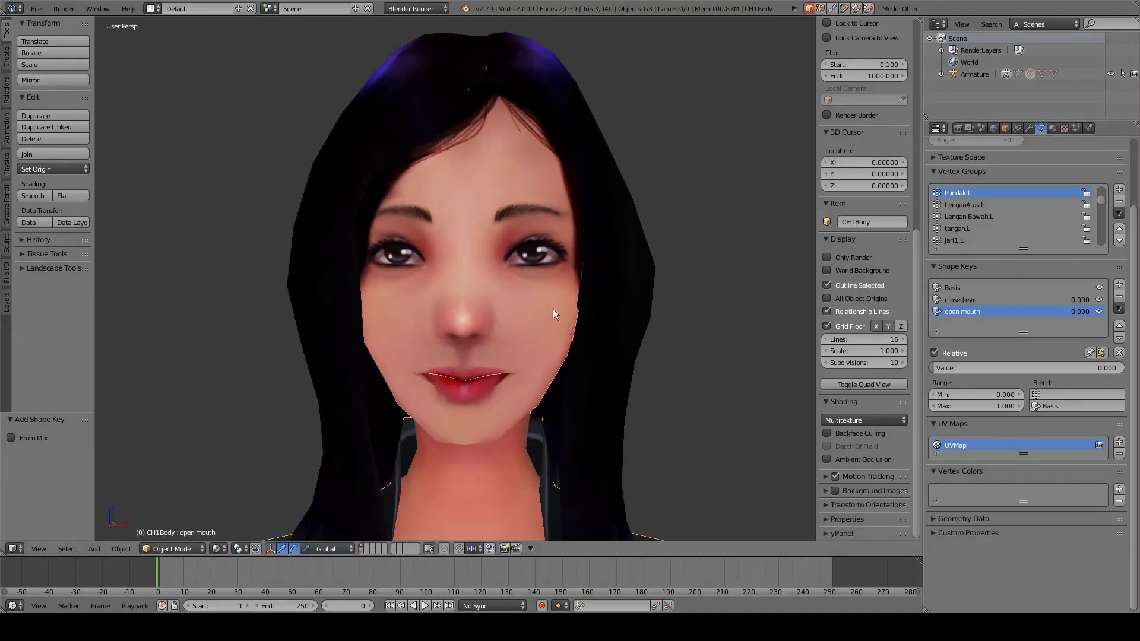
Enter Edit Mode on the body mesh with the open mouth shape key active and deselect all faces
{"action": "key", "text": "Tab"}
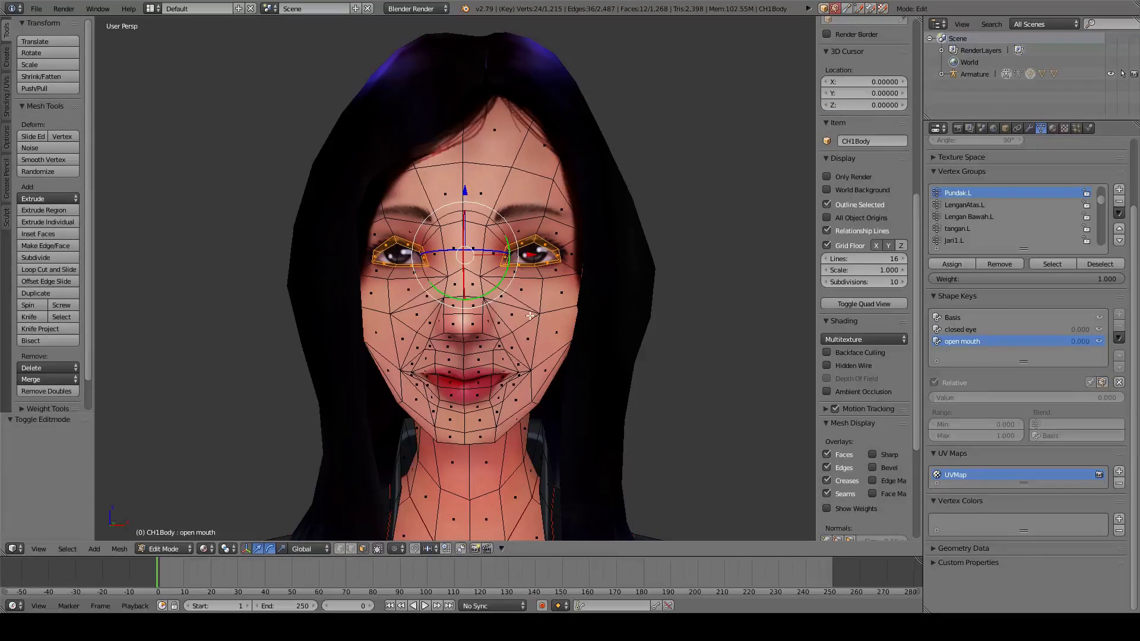
{"action": "key", "text": "a"}
{"action": "middle_click_drag", "start_coordinate": [530, 316], "coordinate": [516, 303]}
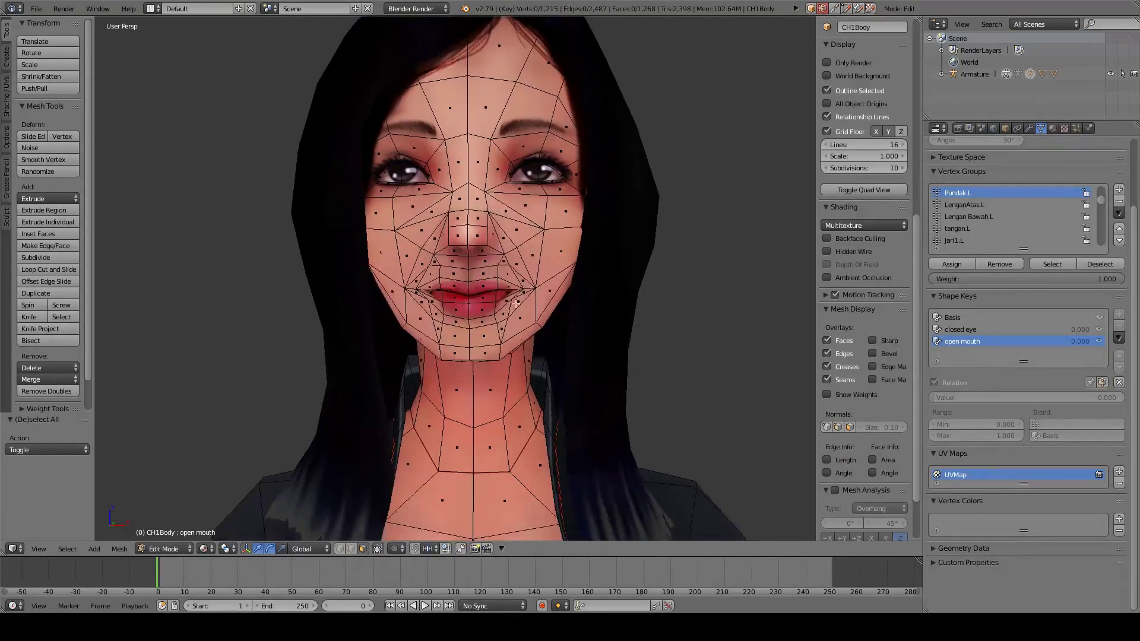
{"action": "scroll", "coordinate": [516, 303], "scroll_direction": "up", "scroll_amount": 3}
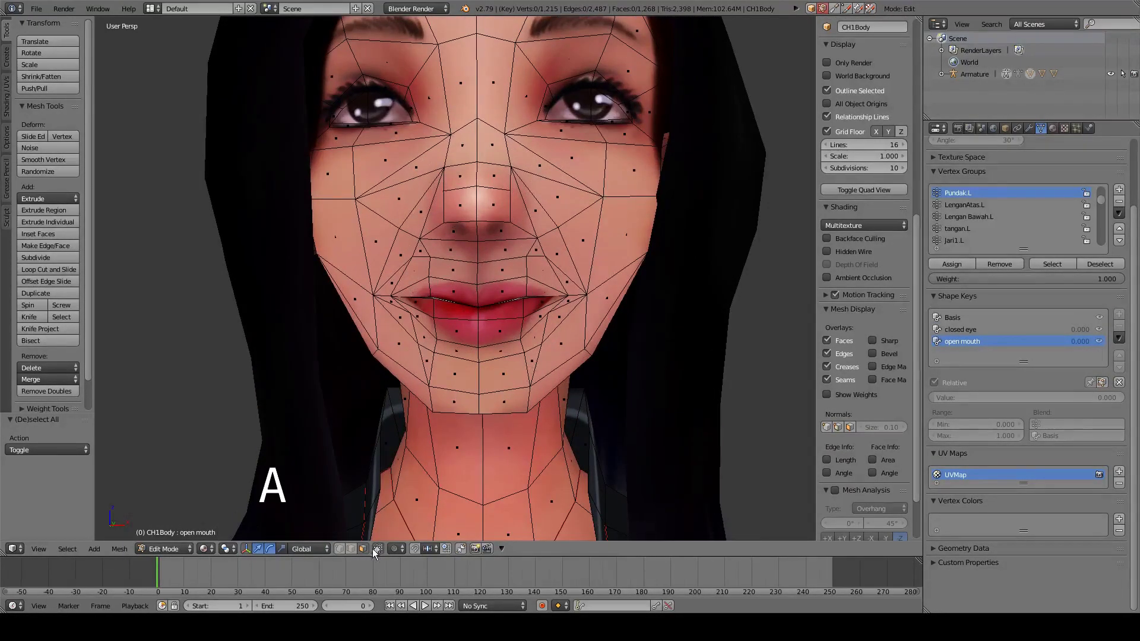
In vertex selection mode, try raising the two cheek vertices just outside the mouth corners by about 0.025 along Z
{"action": "left_click", "coordinate": [339, 549]}
{"action": "scroll", "coordinate": [502, 343], "scroll_direction": "up", "scroll_amount": 3}
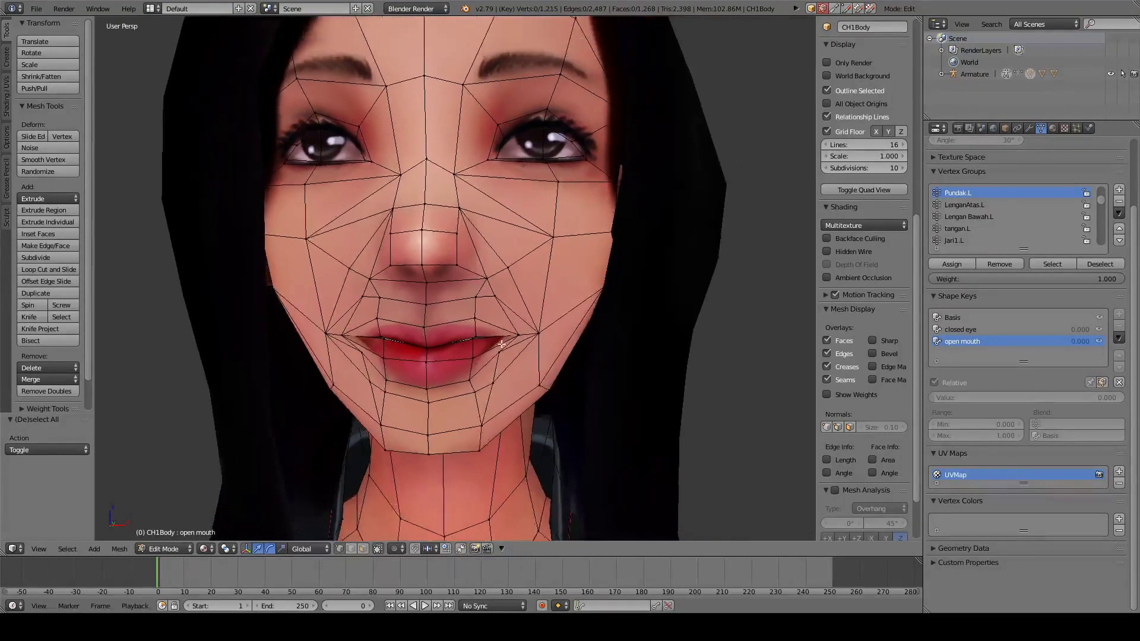
{"action": "middle_click_drag", "start_coordinate": [501, 344], "coordinate": [509, 334]}
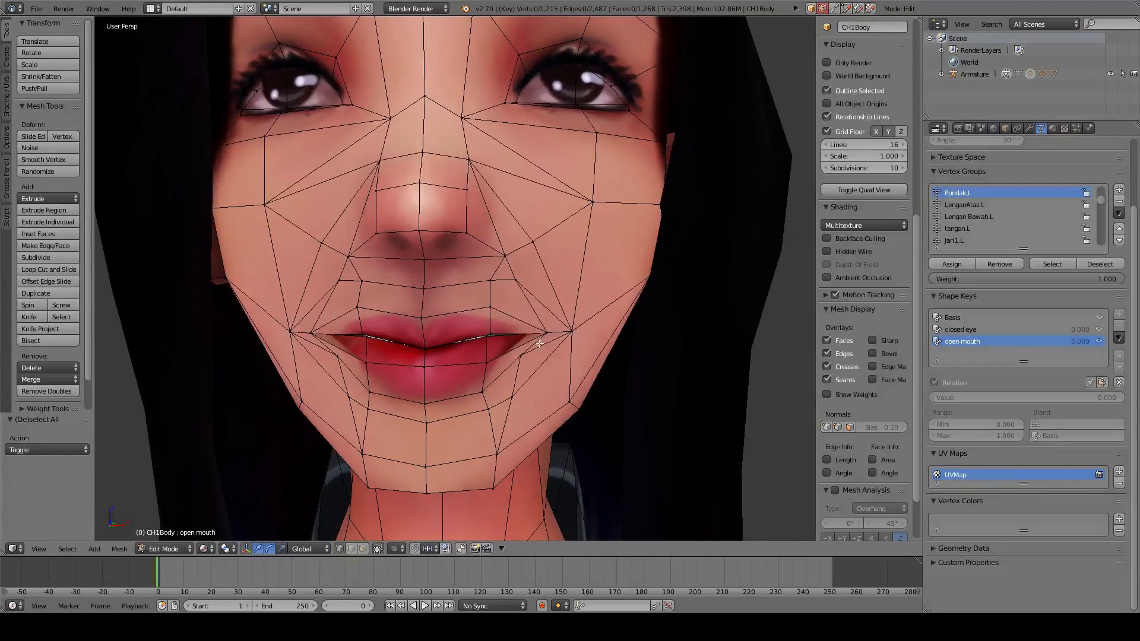
{"action": "right_click", "coordinate": [572, 329]}
{"action": "right_click", "coordinate": [284, 334], "text": "shift"}
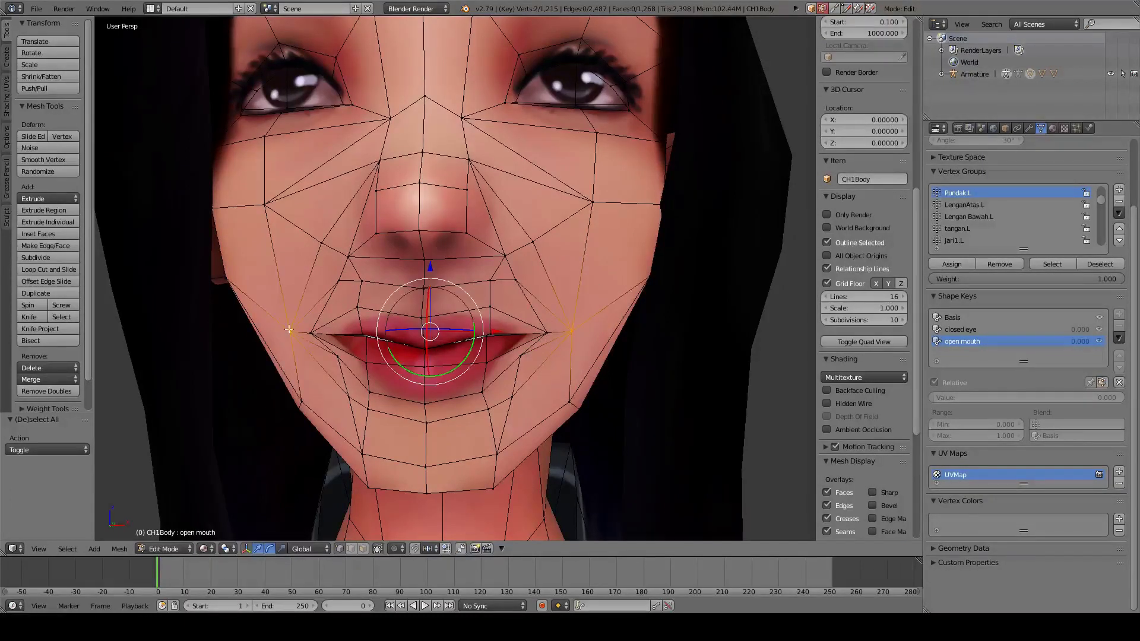
{"action": "key", "text": "g"}
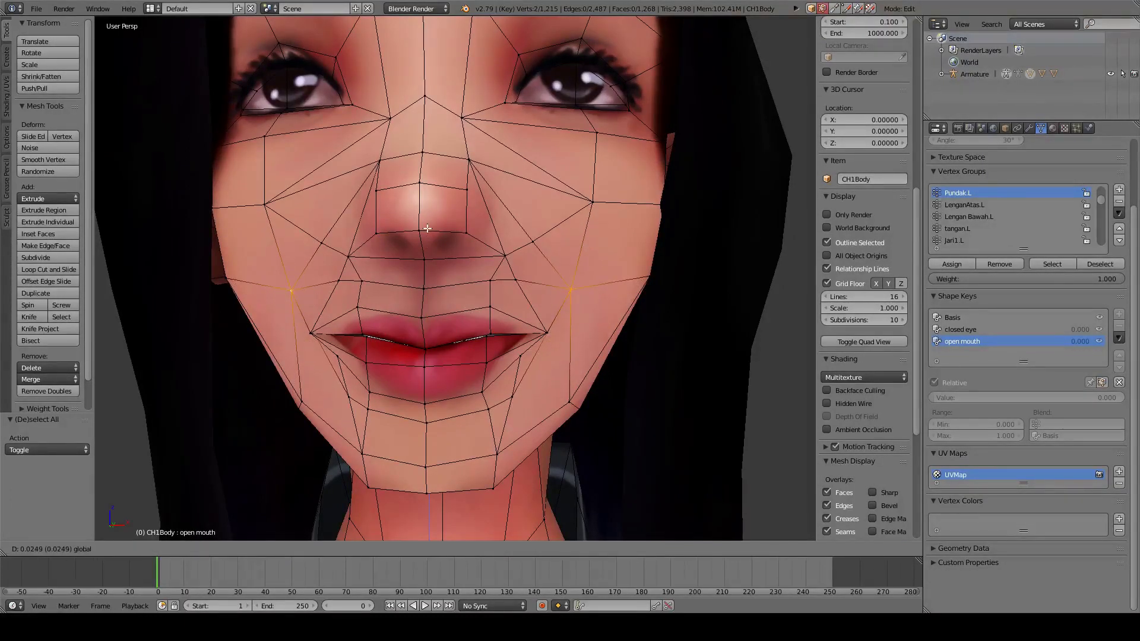
{"action": "left_click", "coordinate": [429, 226]}
Try raising the two mouth corner vertices along Z, and undo this and the preceding cheek vertex move
{"action": "right_click", "coordinate": [554, 324]}
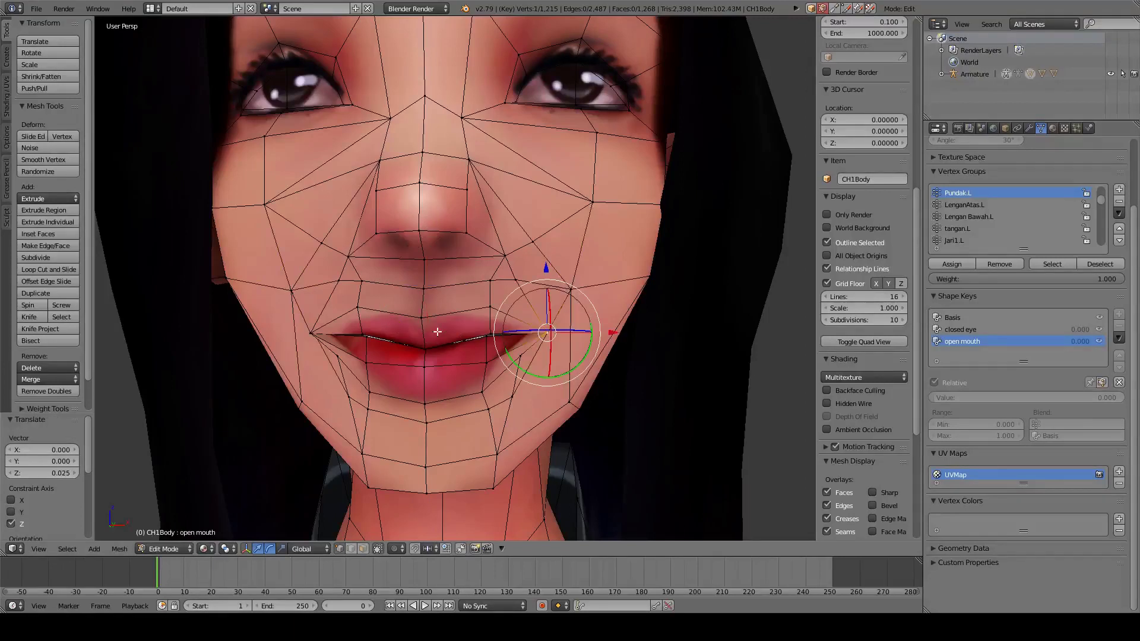
{"action": "right_click", "coordinate": [309, 327], "text": "shift"}
{"action": "key", "text": "g"}
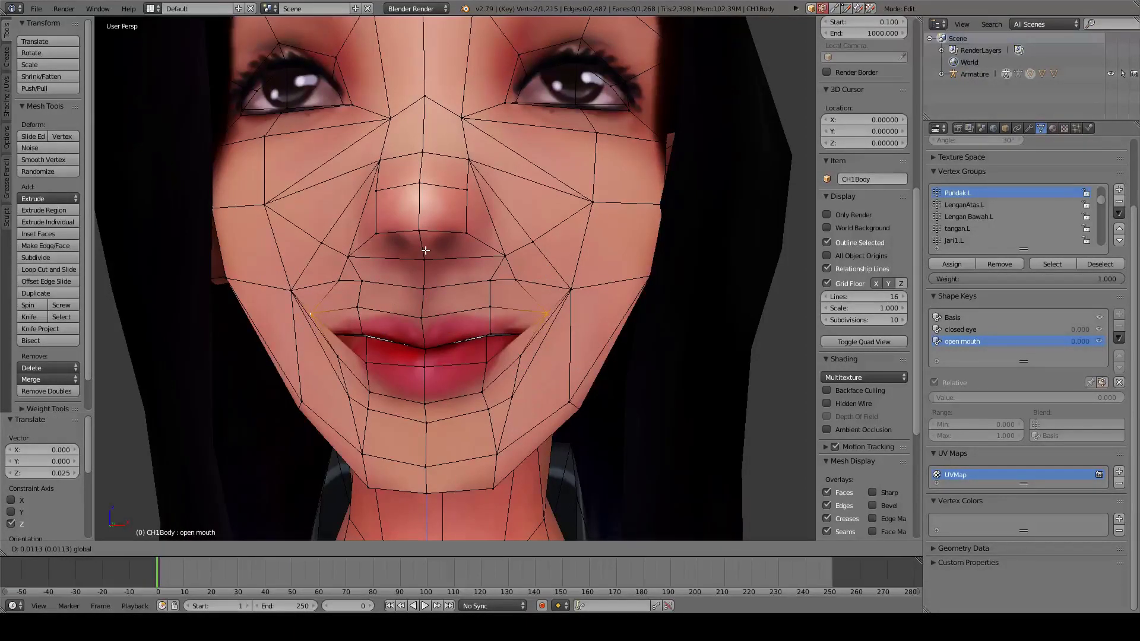
{"action": "left_click_drag", "start_coordinate": [426, 250], "coordinate": [426, 258]}
{"action": "key", "text": "ctrl+z"}
{"action": "key", "text": "ctrl+z"}
{"action": "key", "text": "ctrl+z"}
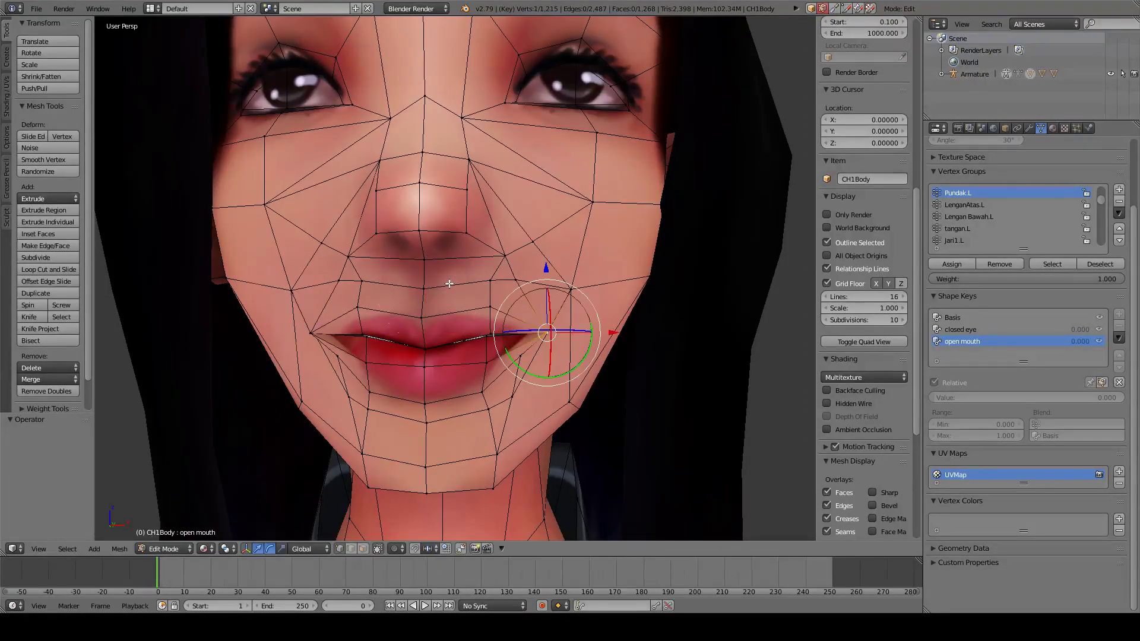
Select the lower lip faces on the character's left side, using face selection mode
{"action": "scroll", "coordinate": [481, 356], "scroll_direction": "down", "scroll_amount": 3}
{"action": "middle_click_drag", "start_coordinate": [474, 371], "coordinate": [387, 523]}
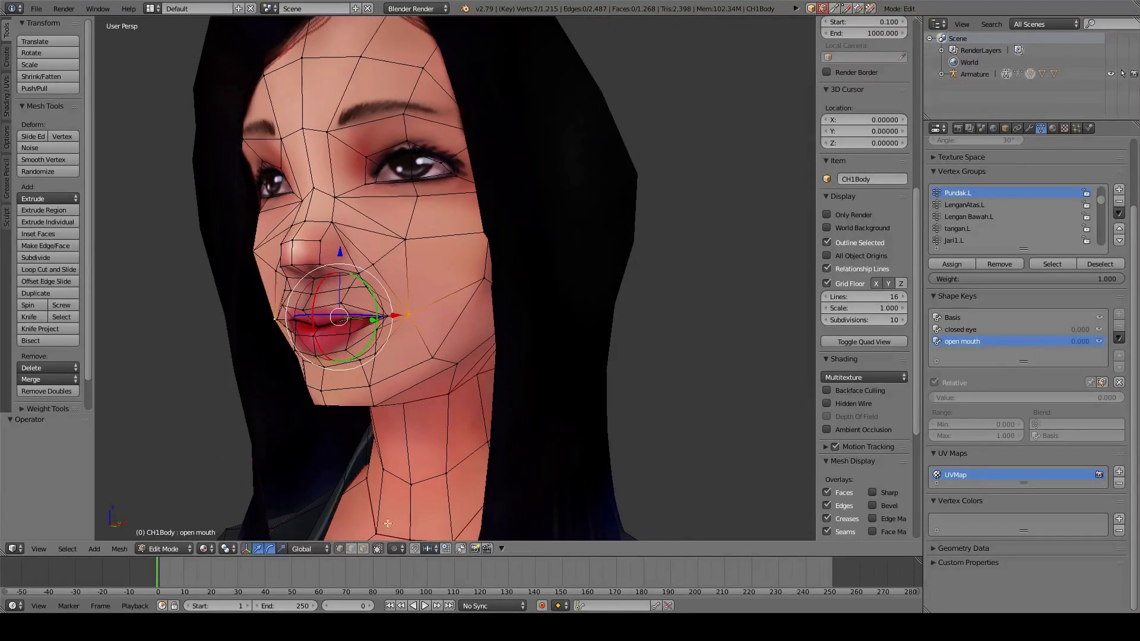
{"action": "left_click", "coordinate": [363, 549]}
{"action": "middle_click_drag", "start_coordinate": [386, 418], "coordinate": [404, 312]}
{"action": "scroll", "coordinate": [413, 410], "scroll_direction": "up", "scroll_amount": 2}
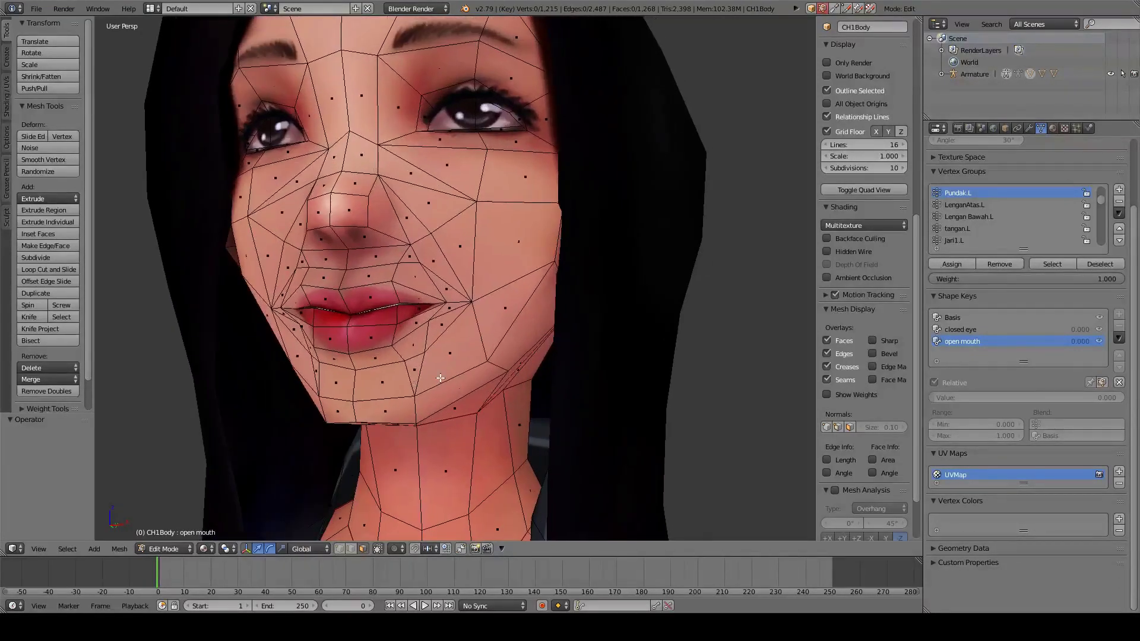
{"action": "right_click", "coordinate": [403, 312]}
{"action": "right_click", "coordinate": [368, 323], "text": "shift"}
{"action": "right_click", "coordinate": [335, 324], "text": "shift"}
Add the remaining lower lip faces on the character's right side to the selection
{"action": "middle_click_drag", "start_coordinate": [336, 324], "coordinate": [478, 339]}
{"action": "right_click", "coordinate": [454, 332], "text": "shift"}
{"action": "right_click", "coordinate": [498, 341], "text": "shift"}
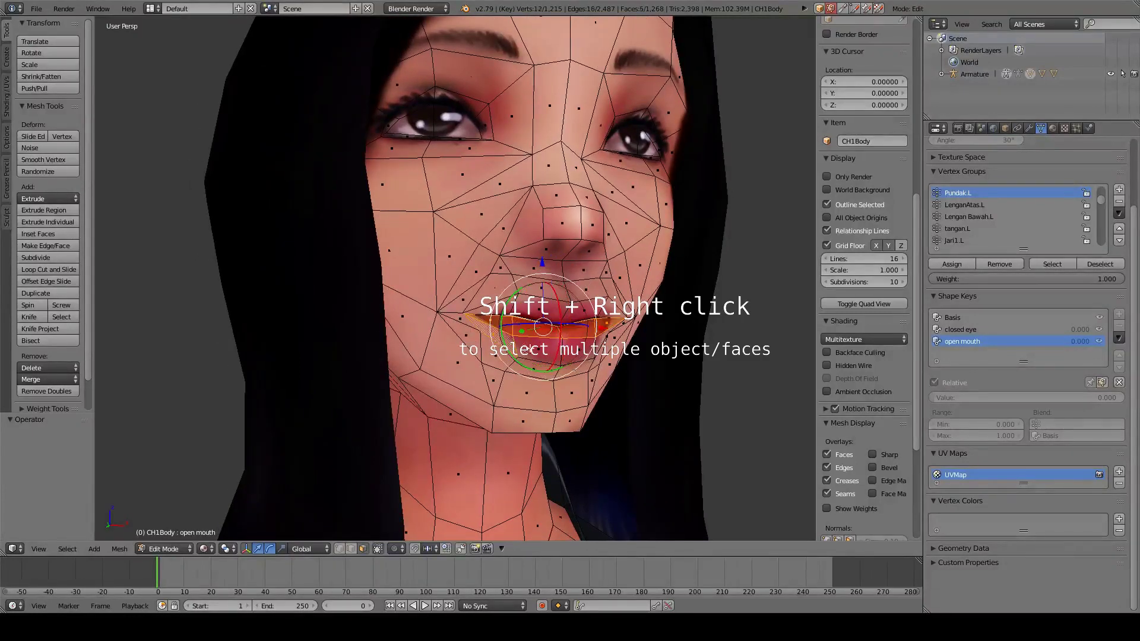
{"action": "right_click", "coordinate": [530, 349], "text": "shift"}
{"action": "right_click", "coordinate": [552, 356], "text": "shift"}
Add the faces bordering the lower lip on the character's left and deselect the faces at both mouth corners
{"action": "middle_click_drag", "start_coordinate": [552, 356], "coordinate": [538, 355]}
{"action": "right_click", "coordinate": [466, 337], "text": "shift"}
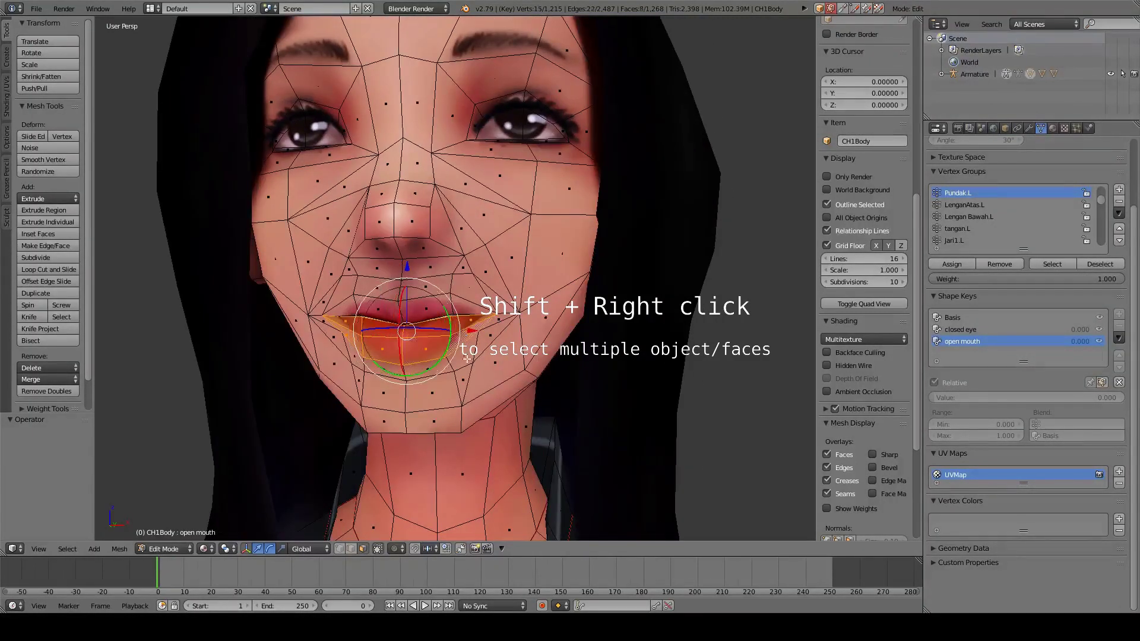
{"action": "right_click", "coordinate": [482, 349], "text": "shift"}
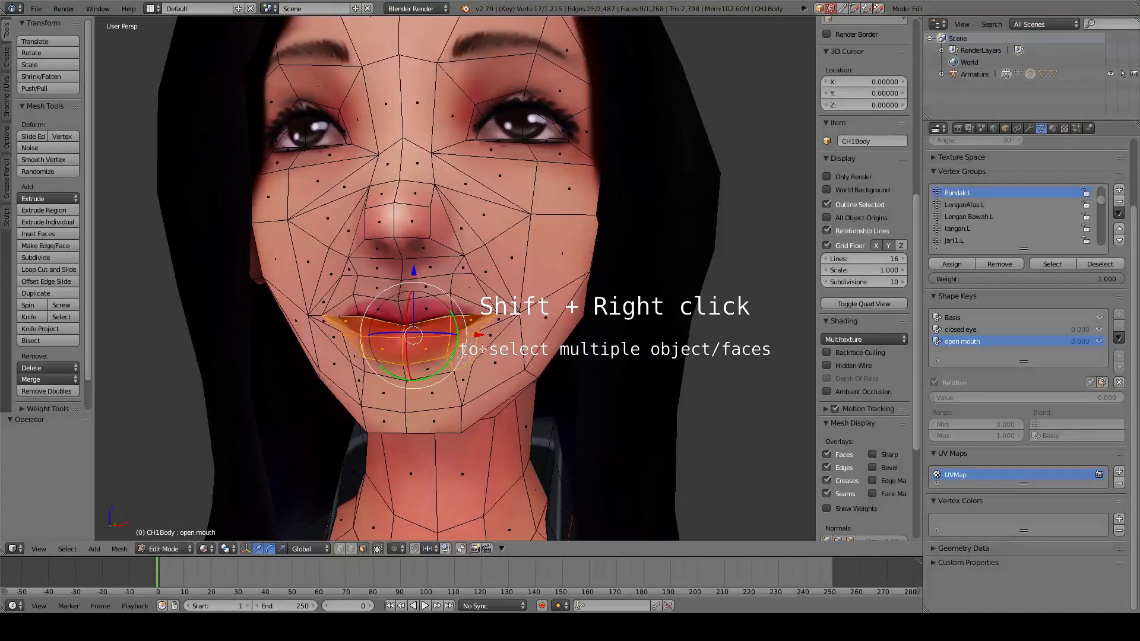
{"action": "right_click", "coordinate": [479, 325], "text": "shift"}
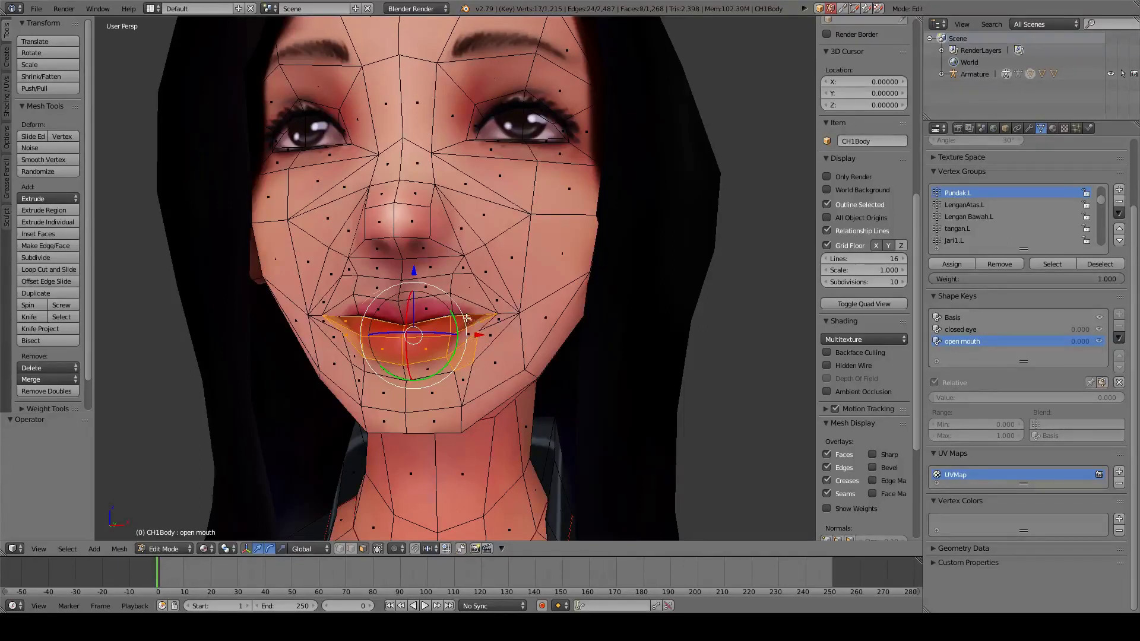
{"action": "right_click", "coordinate": [468, 318], "text": "shift"}
{"action": "middle_click_drag", "start_coordinate": [334, 322], "coordinate": [415, 324]}
{"action": "right_click", "coordinate": [414, 329], "text": "shift"}
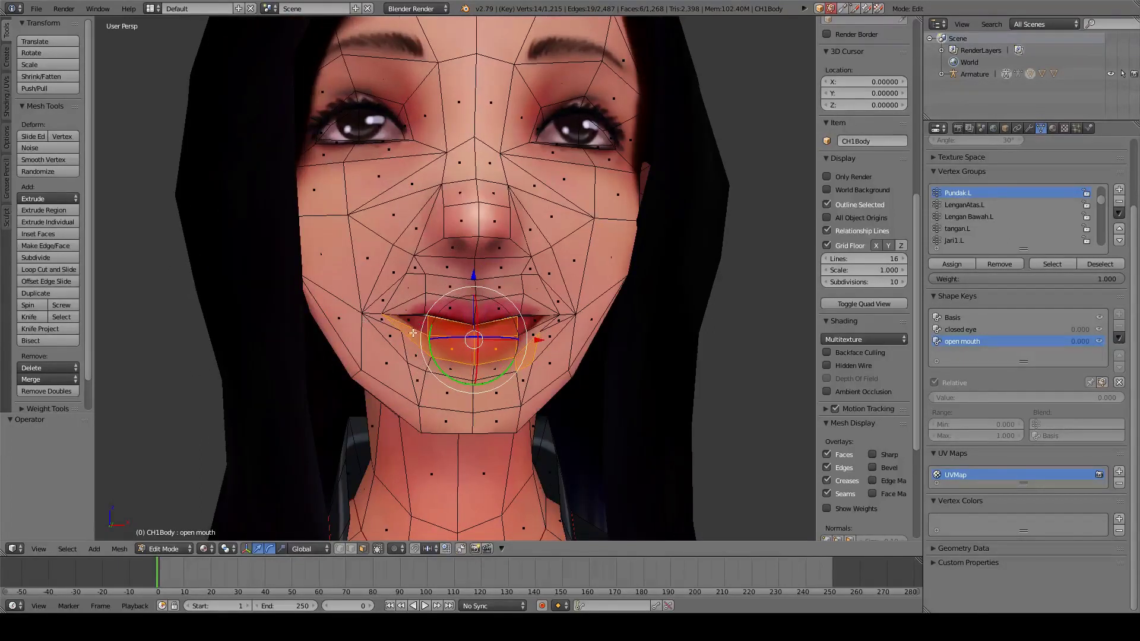
Add the chin faces beneath and beside the lower lip to the selection
{"action": "right_click", "coordinate": [433, 370], "text": "shift"}
{"action": "right_click", "coordinate": [419, 371], "text": "shift"}
{"action": "right_click", "coordinate": [419, 375], "text": "shift"}
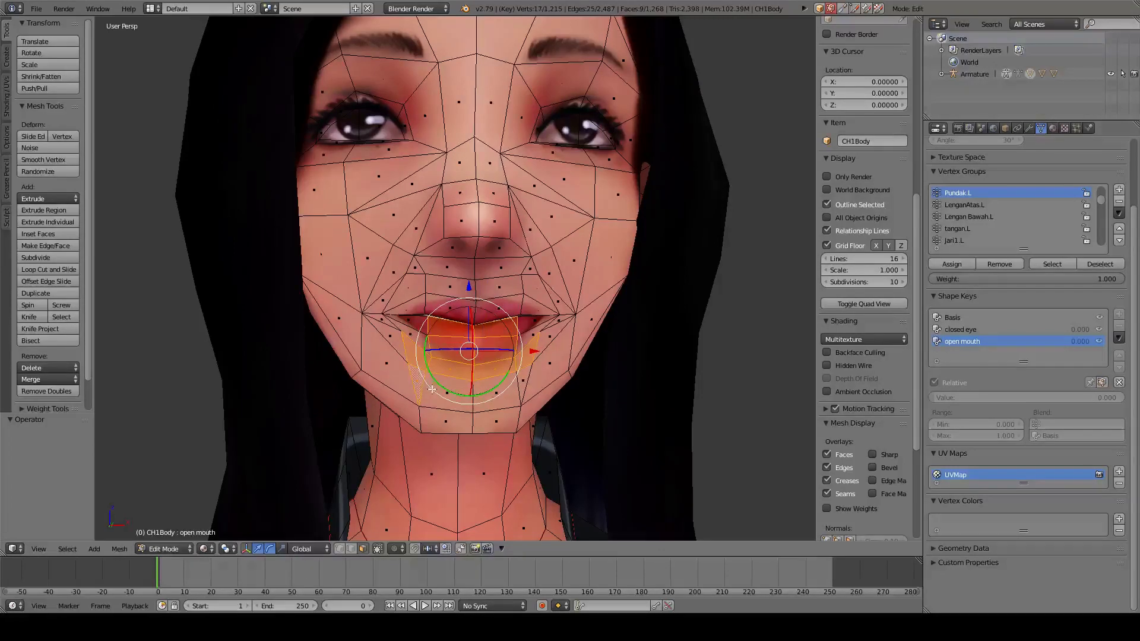
{"action": "right_click", "coordinate": [433, 390], "text": "shift"}
{"action": "right_click", "coordinate": [513, 397], "text": "shift"}
{"action": "right_click", "coordinate": [525, 373], "text": "shift"}
{"action": "right_click", "coordinate": [550, 367], "text": "shift"}
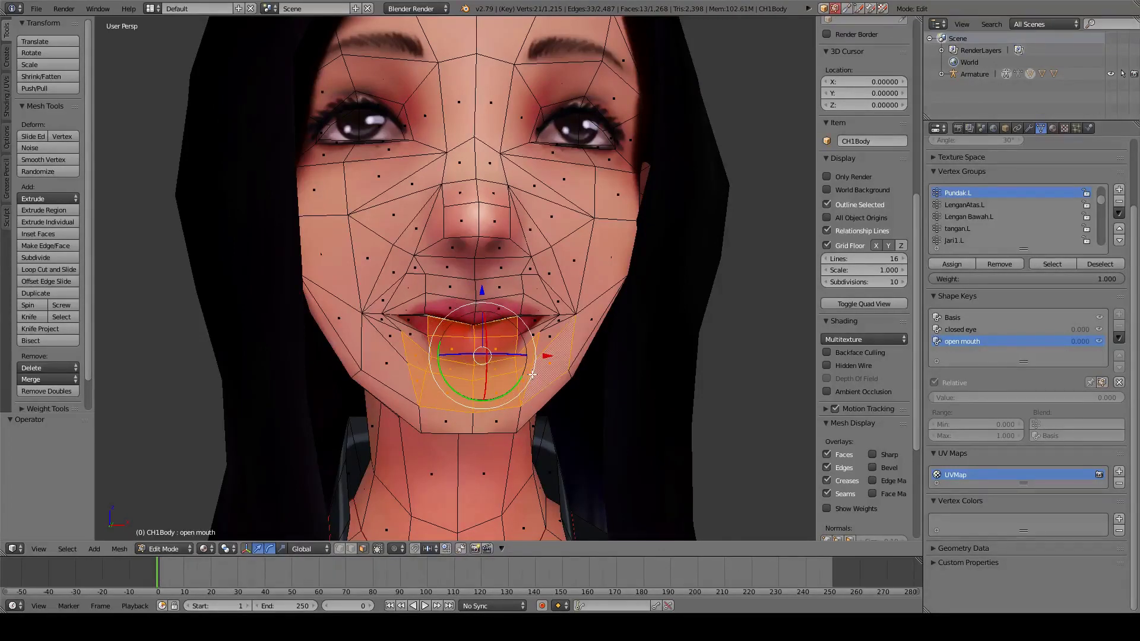
Extend the selection over the jaw faces on the character's left side, down to the chin's lower edge
{"action": "middle_click_drag", "start_coordinate": [550, 368], "coordinate": [482, 373]}
{"action": "right_click", "coordinate": [440, 336], "text": "shift"}
{"action": "right_click", "coordinate": [513, 320], "text": "shift"}
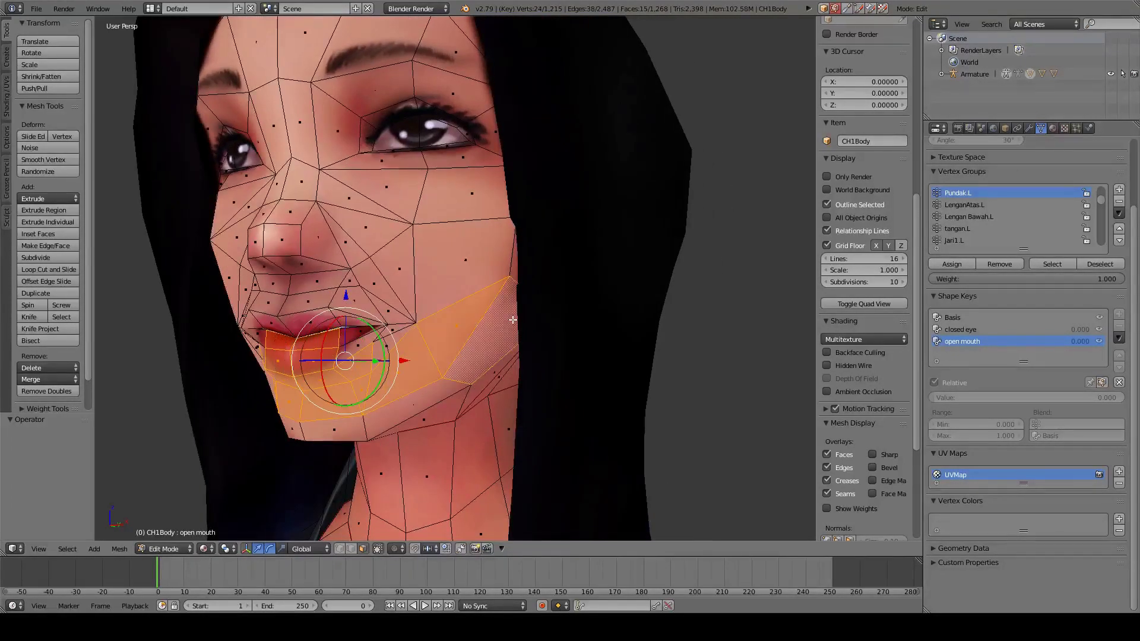
{"action": "right_click", "coordinate": [428, 405], "text": "shift"}
{"action": "right_click", "coordinate": [328, 429], "text": "shift"}
Extend the selection over the chin edge and the jaw faces on the character's right side
{"action": "middle_click_drag", "start_coordinate": [328, 429], "coordinate": [539, 425]}
{"action": "right_click", "coordinate": [533, 425], "text": "shift"}
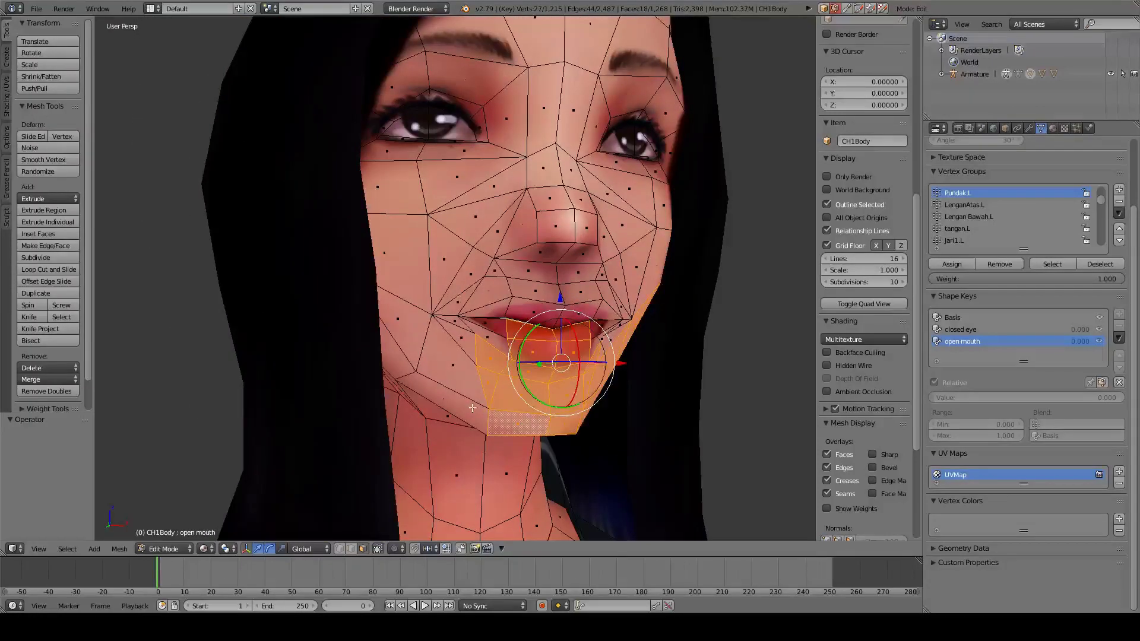
{"action": "right_click", "coordinate": [461, 408], "text": "shift"}
{"action": "right_click", "coordinate": [457, 376], "text": "shift"}
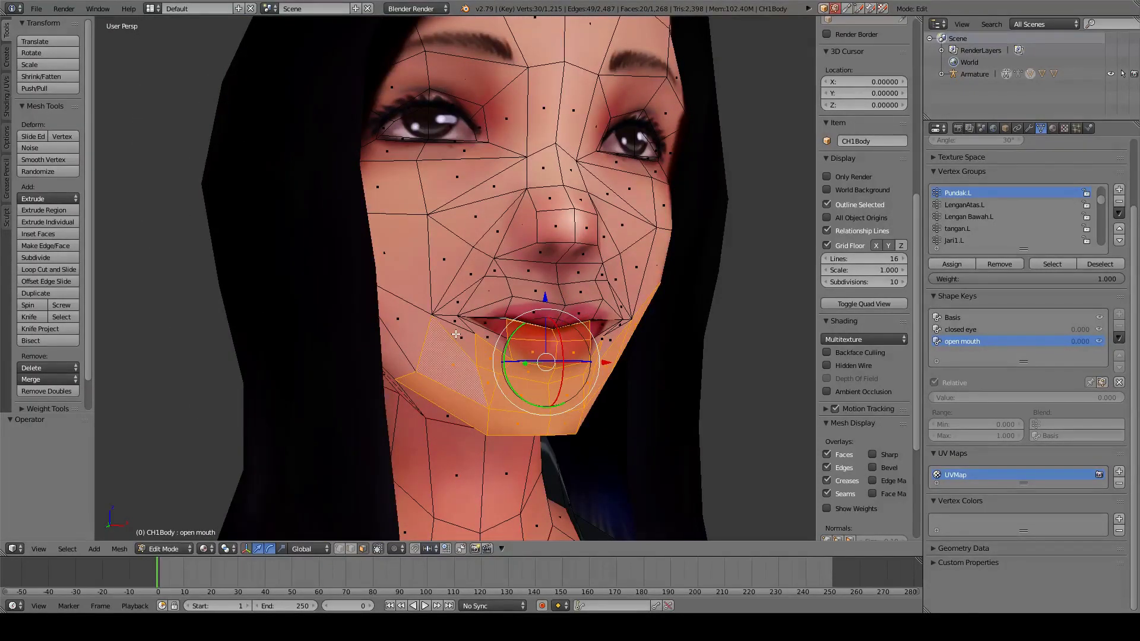
{"action": "right_click", "coordinate": [456, 334], "text": "shift"}
{"action": "right_click", "coordinate": [412, 332], "text": "shift"}
{"action": "right_click", "coordinate": [393, 365], "text": "shift"}
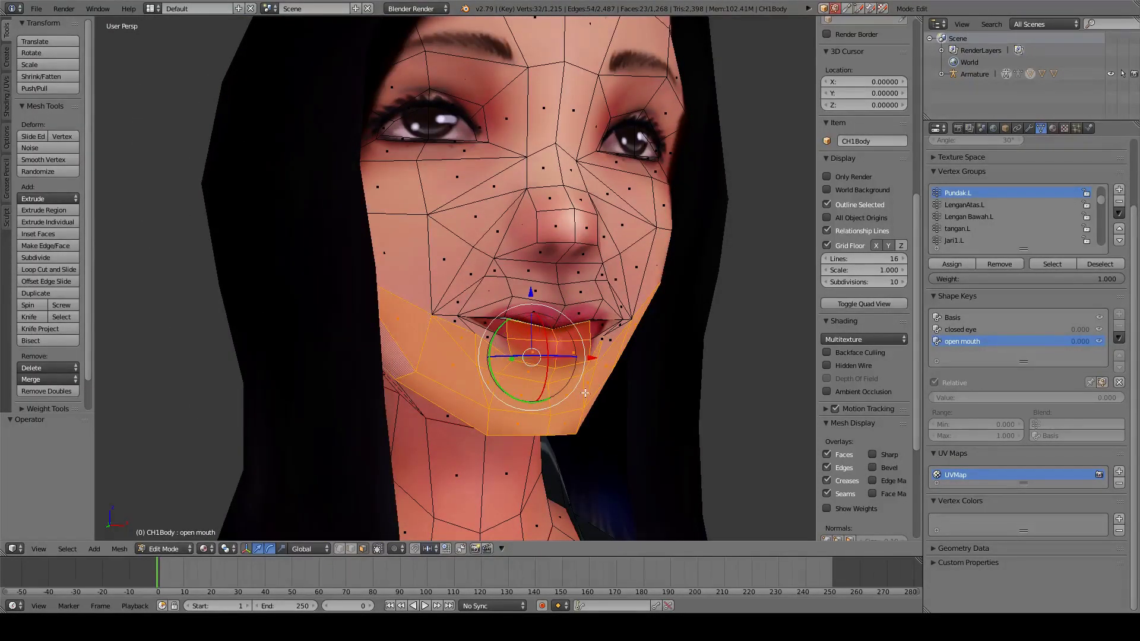
In the right orthographic view, place the 3D cursor near the jaw joint, about Y -0.058, Z 3.790, and make it the pivot point
{"action": "middle_click_drag", "start_coordinate": [585, 392], "coordinate": [508, 398]}
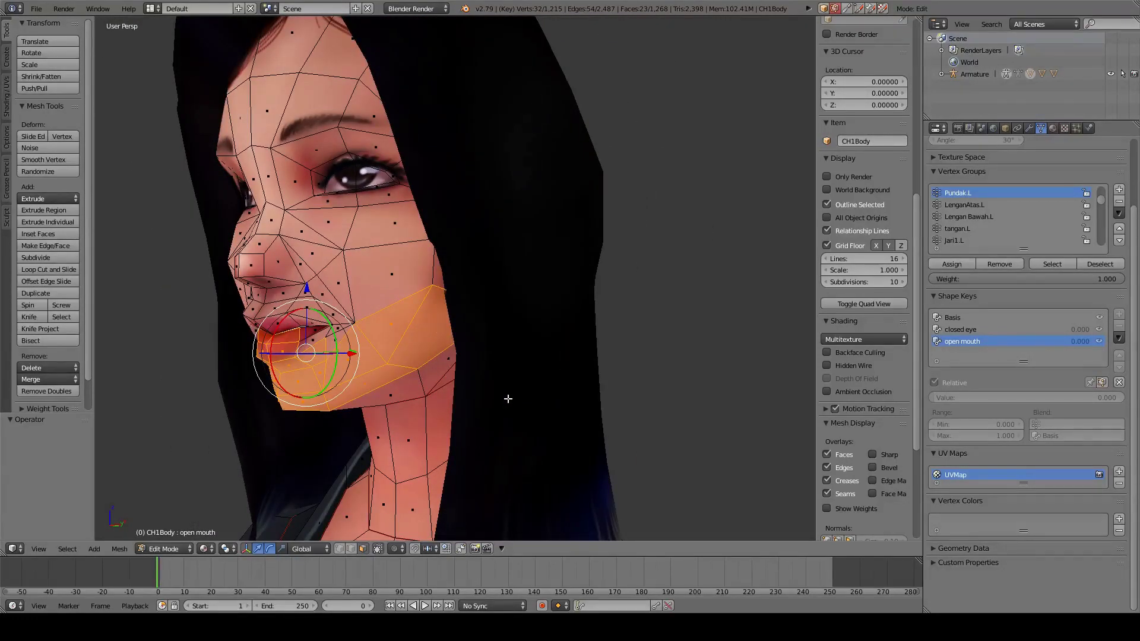
{"action": "key", "text": "KP_3"}
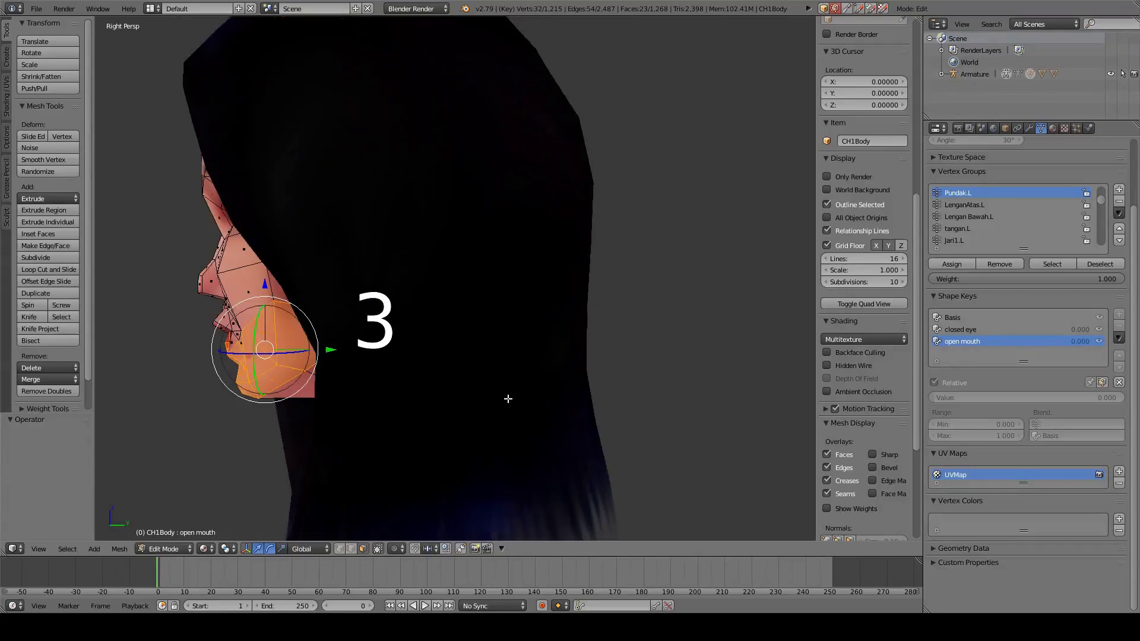
{"action": "key", "text": "KP_5"}
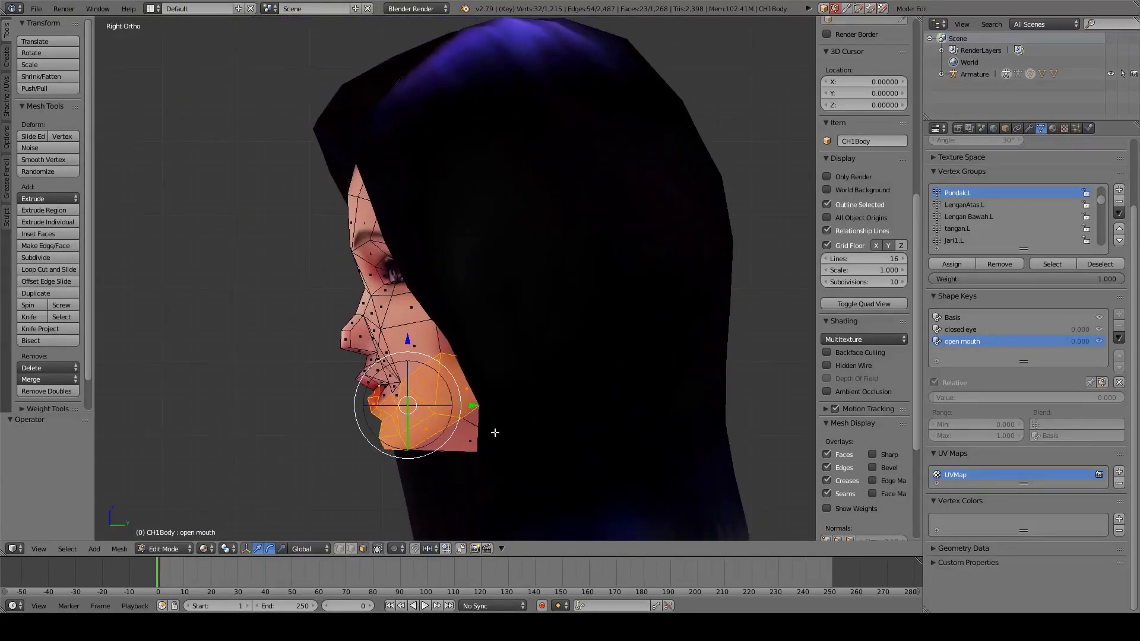
{"action": "middle_click_drag", "start_coordinate": [496, 434], "coordinate": [539, 379], "text": "shift"}
{"action": "left_click", "coordinate": [532, 315]}
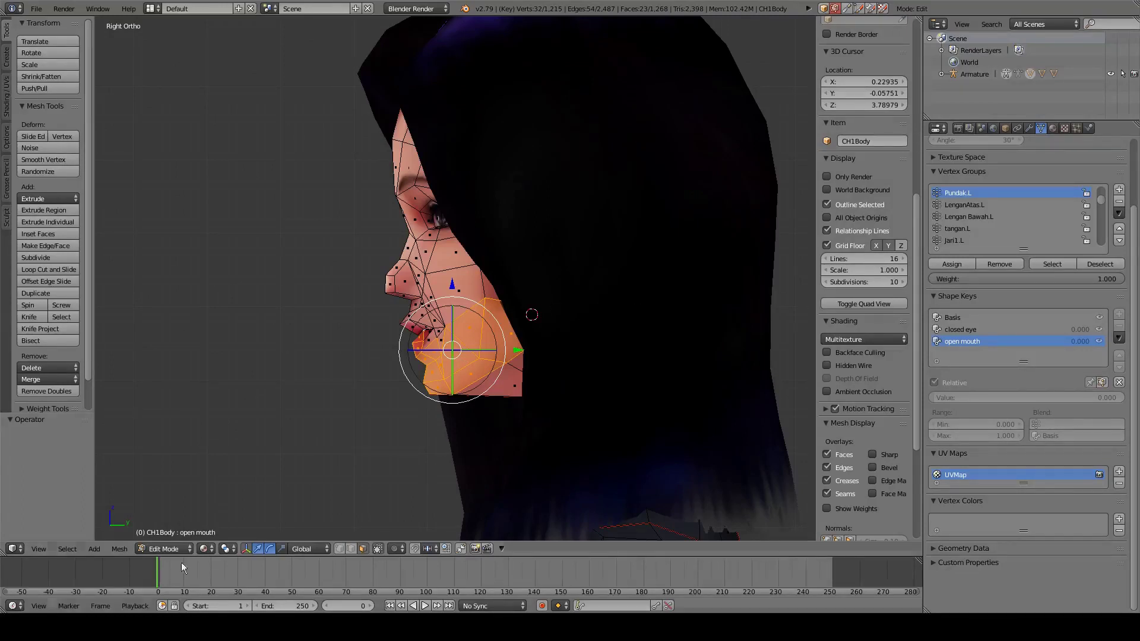
{"action": "left_click", "coordinate": [227, 549]}
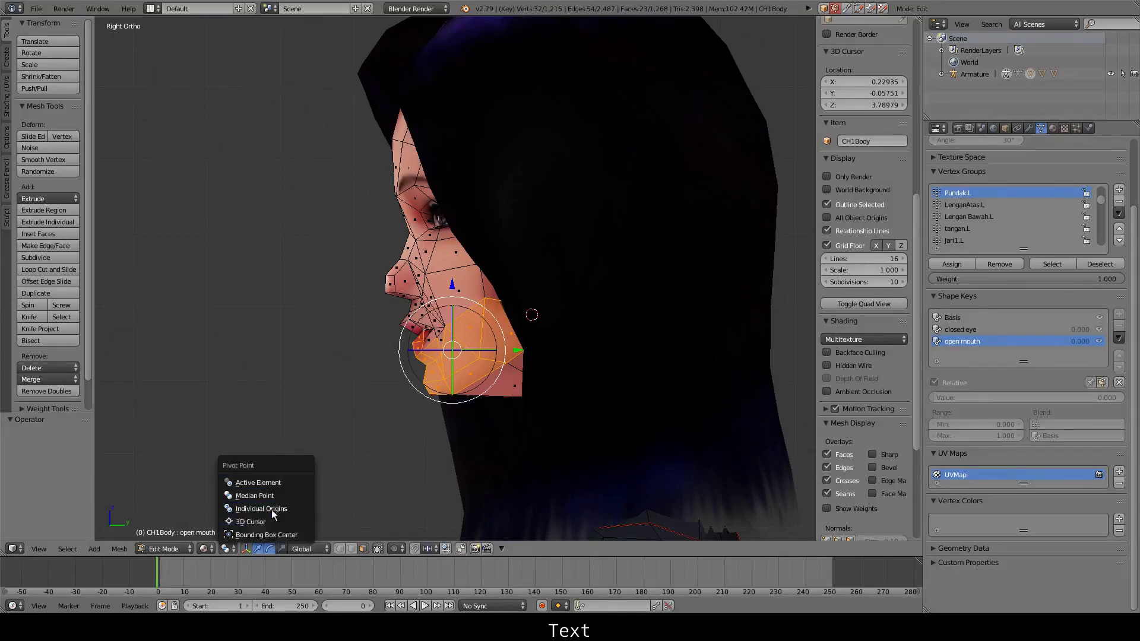
{"action": "left_click", "coordinate": [261, 509]}
{"action": "left_click", "coordinate": [228, 550]}
{"action": "left_click", "coordinate": [255, 521]}
Rotate the selected lower jaw faces about -17.8° around the 3D cursor to open the mouth
{"action": "scroll", "coordinate": [618, 383], "scroll_direction": "up", "scroll_amount": 1}
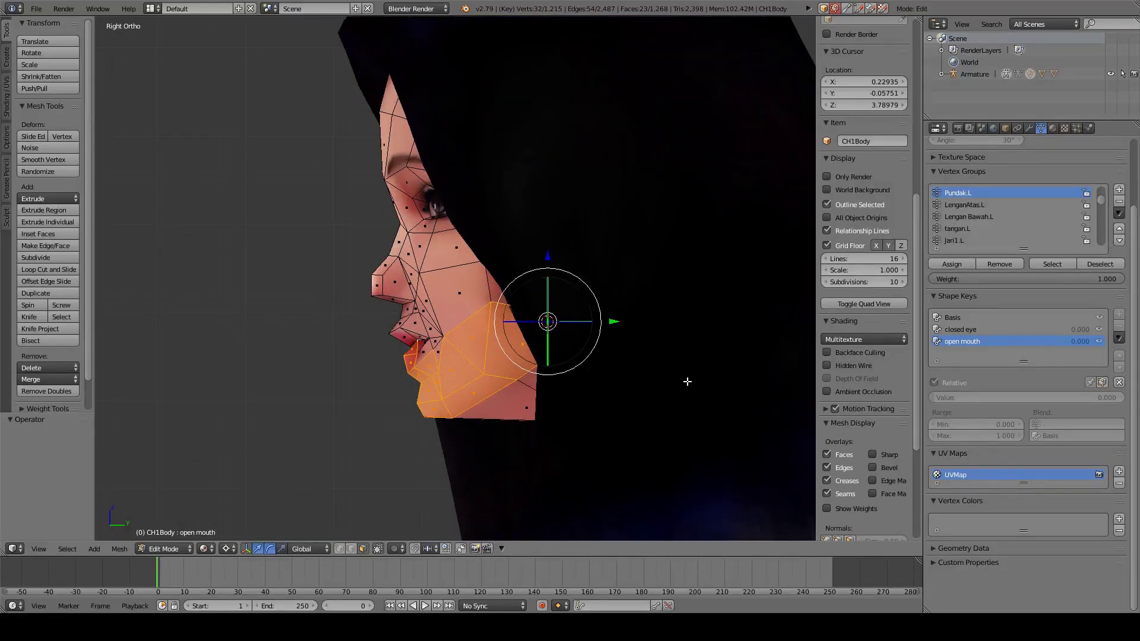
{"action": "key", "text": "r"}
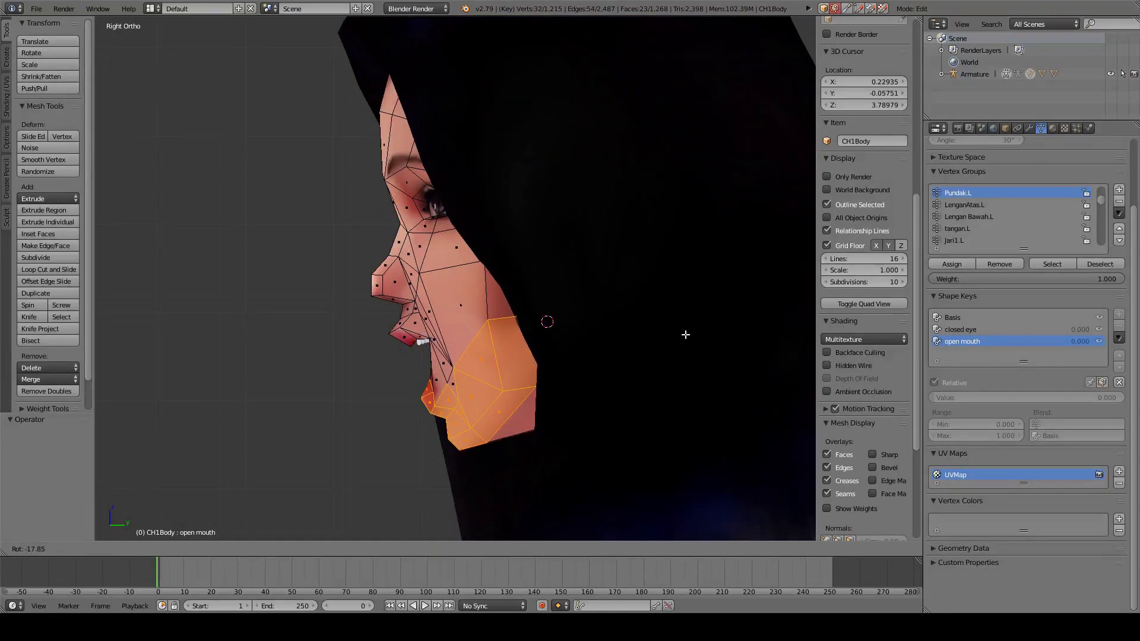
{"action": "left_click", "coordinate": [685, 335]}
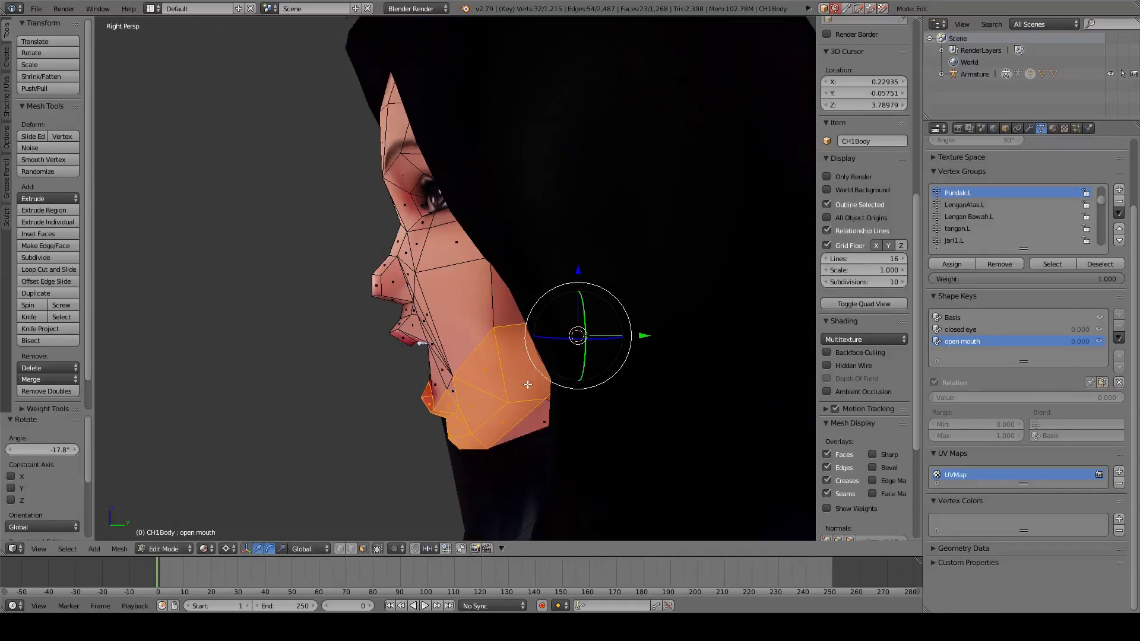
{"action": "middle_click_drag", "start_coordinate": [496, 387], "coordinate": [588, 377]}
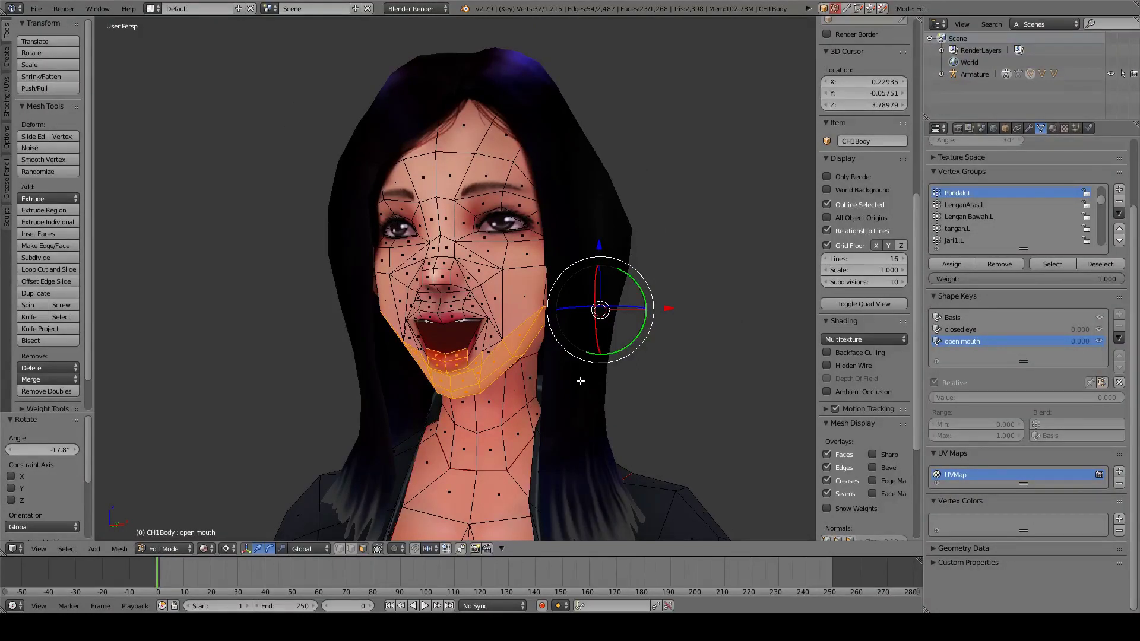
Return to Object Mode and view the face from the front
{"action": "key", "text": "Tab"}
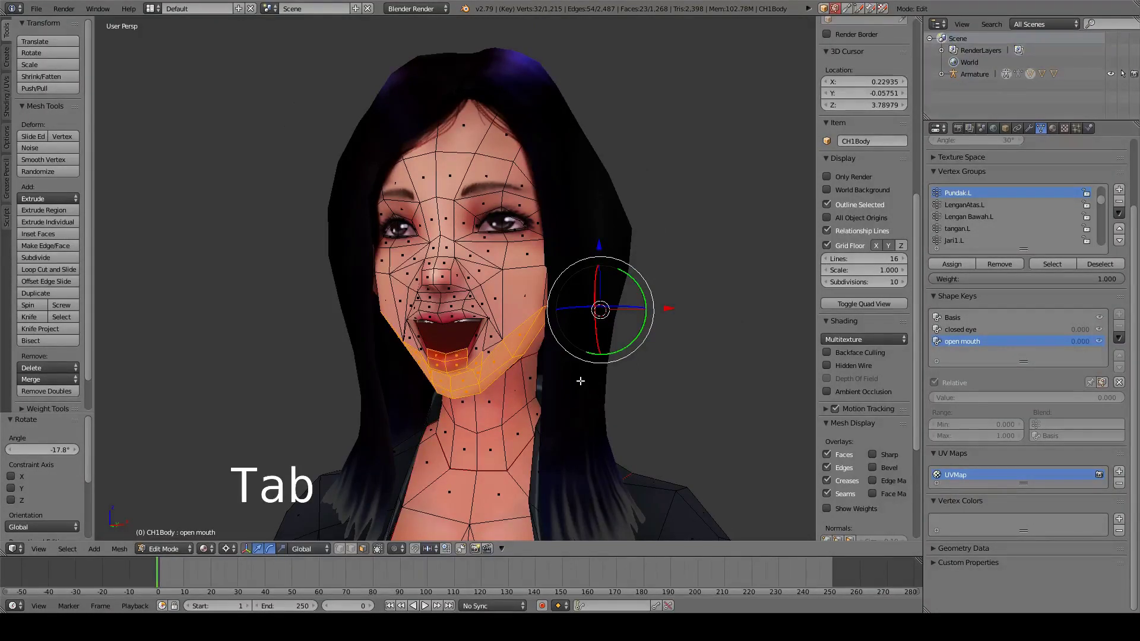
{"action": "left_click", "coordinate": [172, 549]}
{"action": "left_click", "coordinate": [214, 533]}
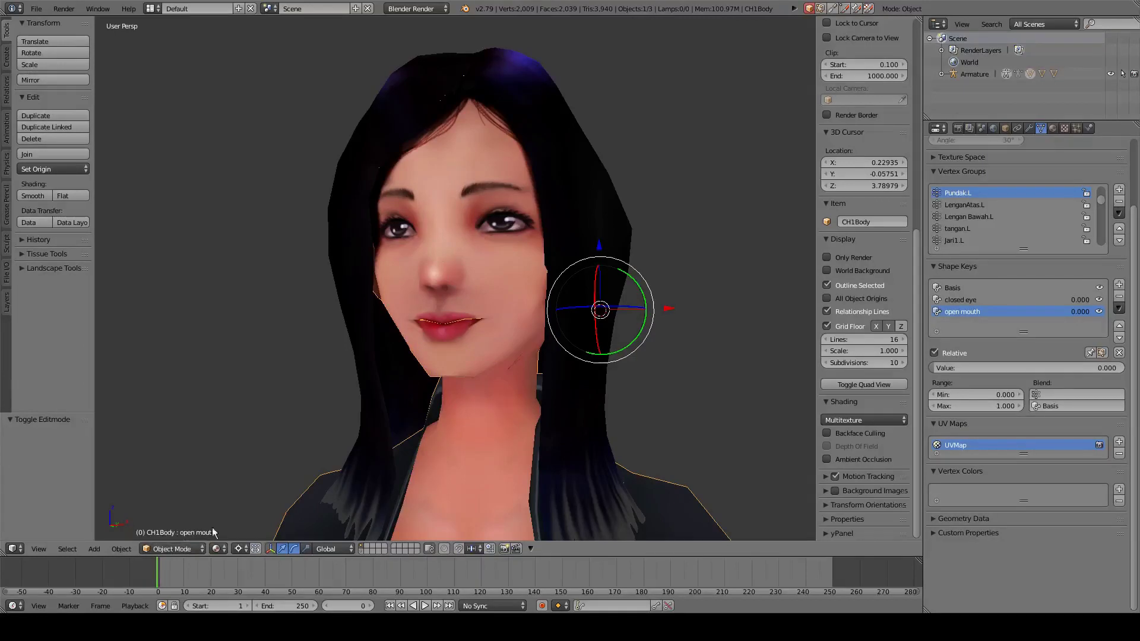
{"action": "middle_click_drag", "start_coordinate": [534, 363], "coordinate": [557, 371]}
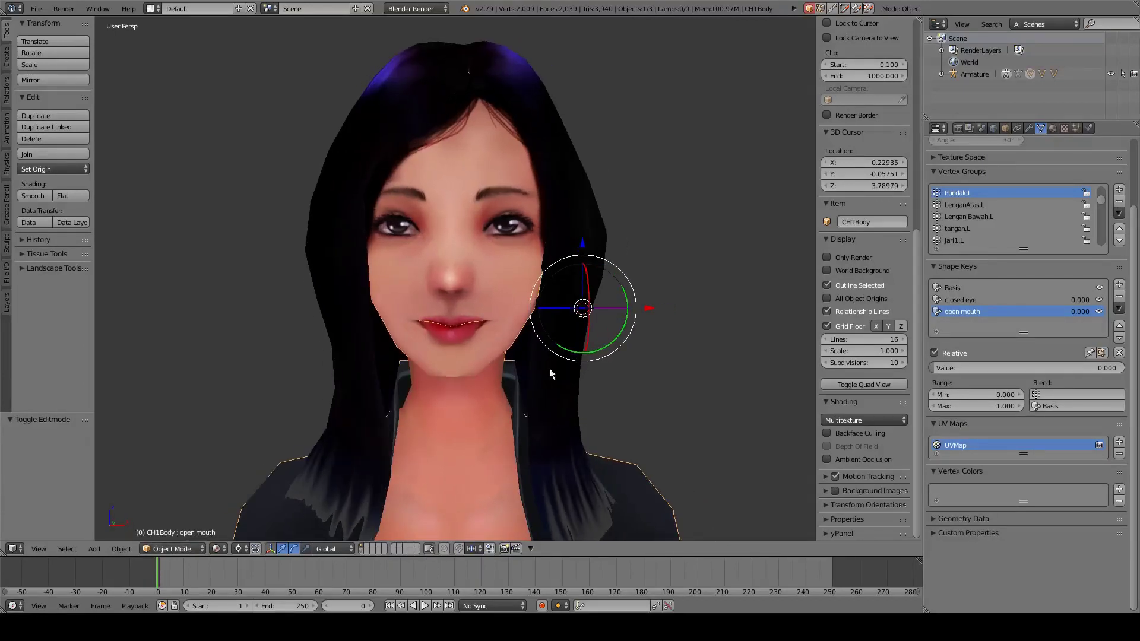
Set the transform pivot point to Median Point
{"action": "left_click", "coordinate": [245, 549]}
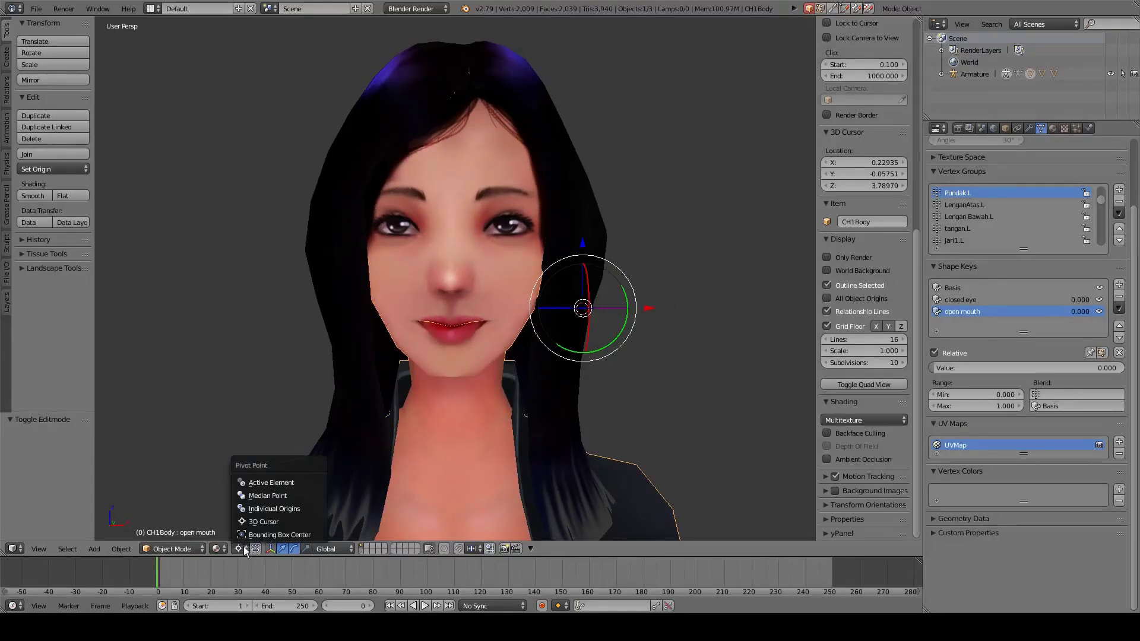
{"action": "left_click", "coordinate": [309, 496]}
{"action": "mouse_move", "coordinate": [482, 425]}
{"action": "middle_mouse_down", "text": "shift"}
{"action": "mouse_move", "coordinate": [521, 401]}
{"action": "mouse_move", "coordinate": [472, 408]}
{"action": "middle_mouse_up", "text": "shift"}
{"action": "scroll", "coordinate": [702, 354], "scroll_direction": "up", "scroll_amount": 2}
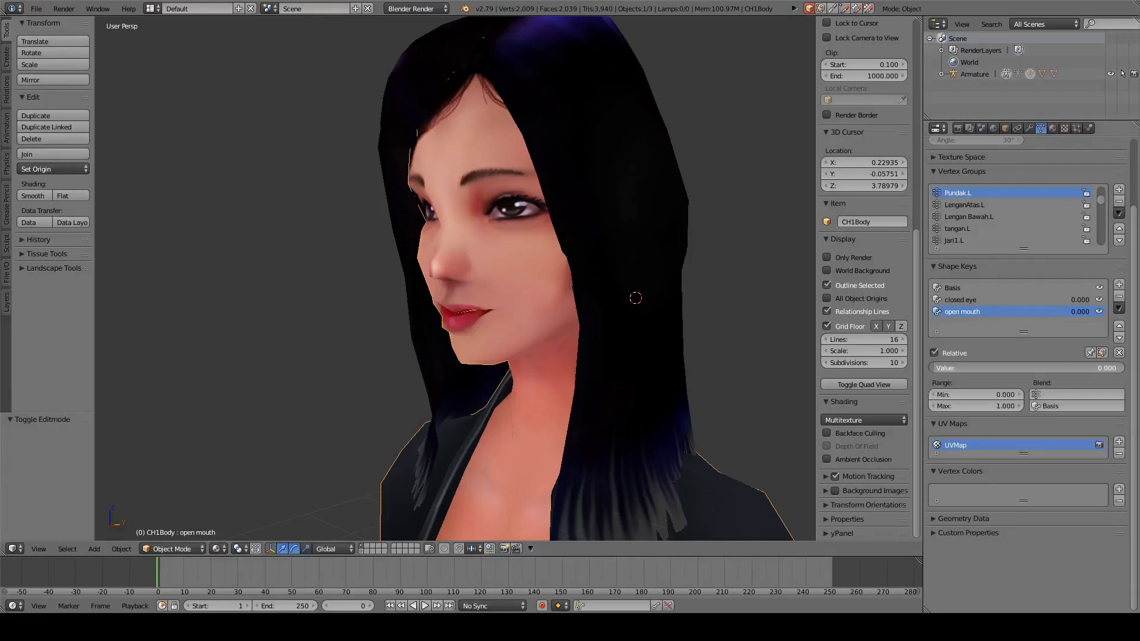
Preview the open mouth shape key at 1.000, then return its value to 0.000
{"action": "left_click_drag", "start_coordinate": [950, 368], "coordinate": [1116, 369]}
{"action": "middle_click_drag", "start_coordinate": [607, 366], "coordinate": [624, 350]}
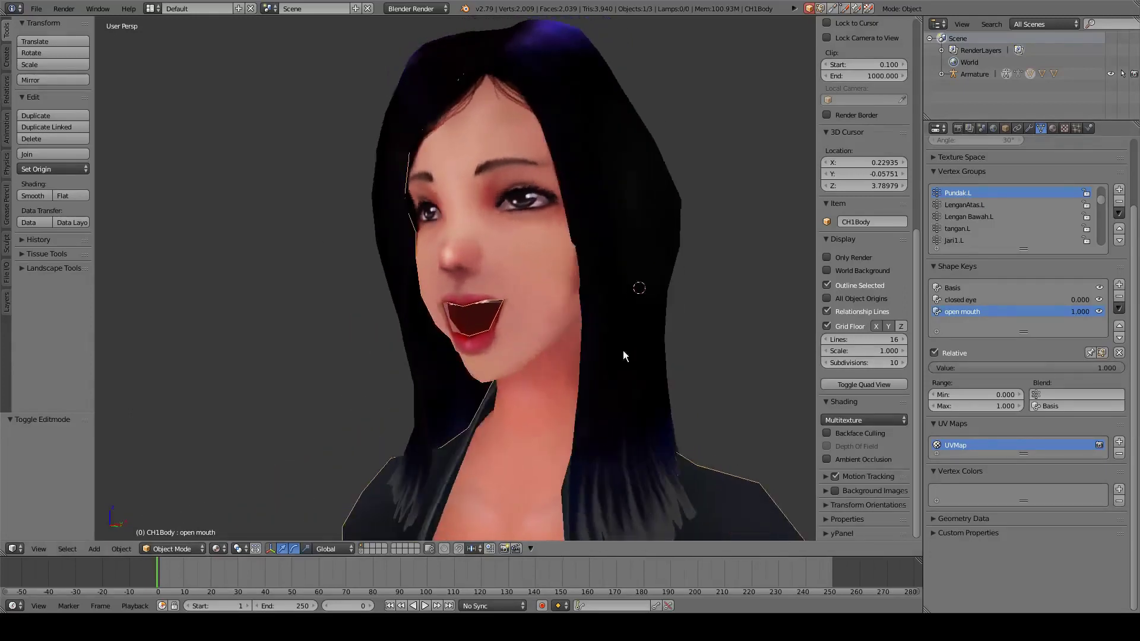
{"action": "left_click_drag", "start_coordinate": [1103, 369], "coordinate": [934, 368]}
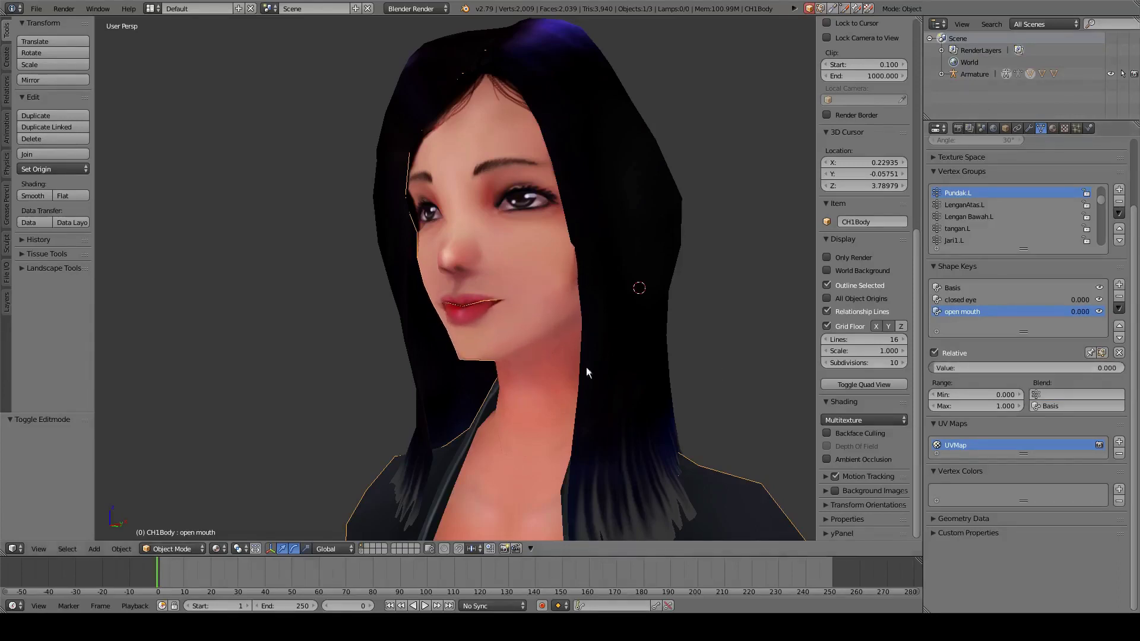
{"action": "middle_click_drag", "start_coordinate": [586, 367], "coordinate": [556, 322]}
{"action": "scroll", "coordinate": [556, 322], "scroll_direction": "down", "scroll_amount": 1}
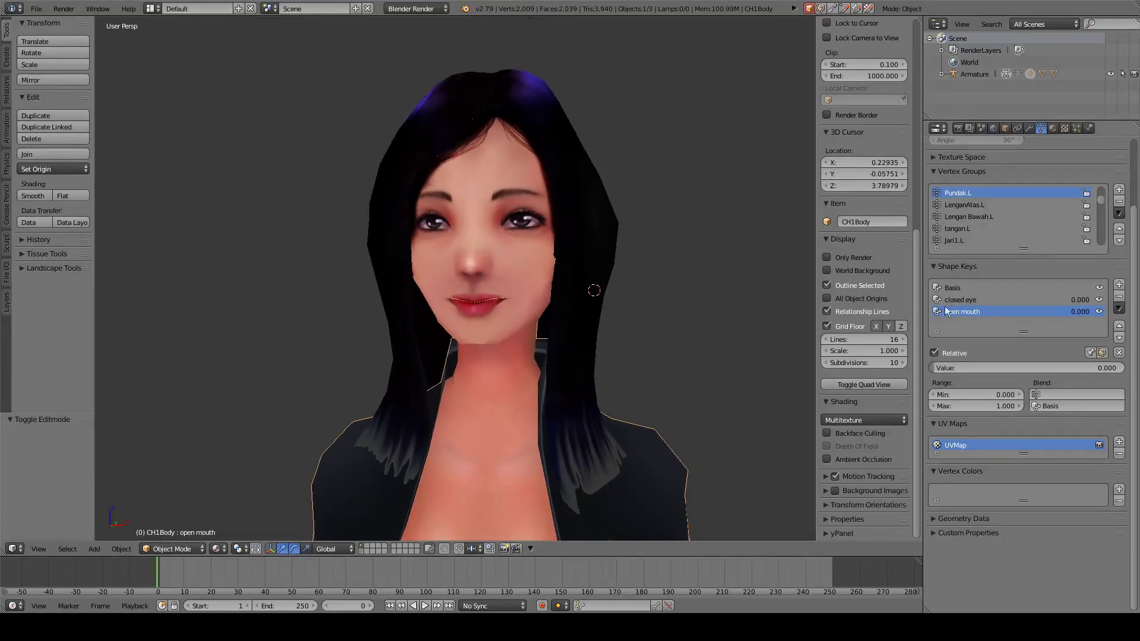
Examine the eyes and surrounding face topology from several angles, both with and without the edit wireframe
{"action": "middle_click_drag", "start_coordinate": [597, 372], "coordinate": [613, 373]}
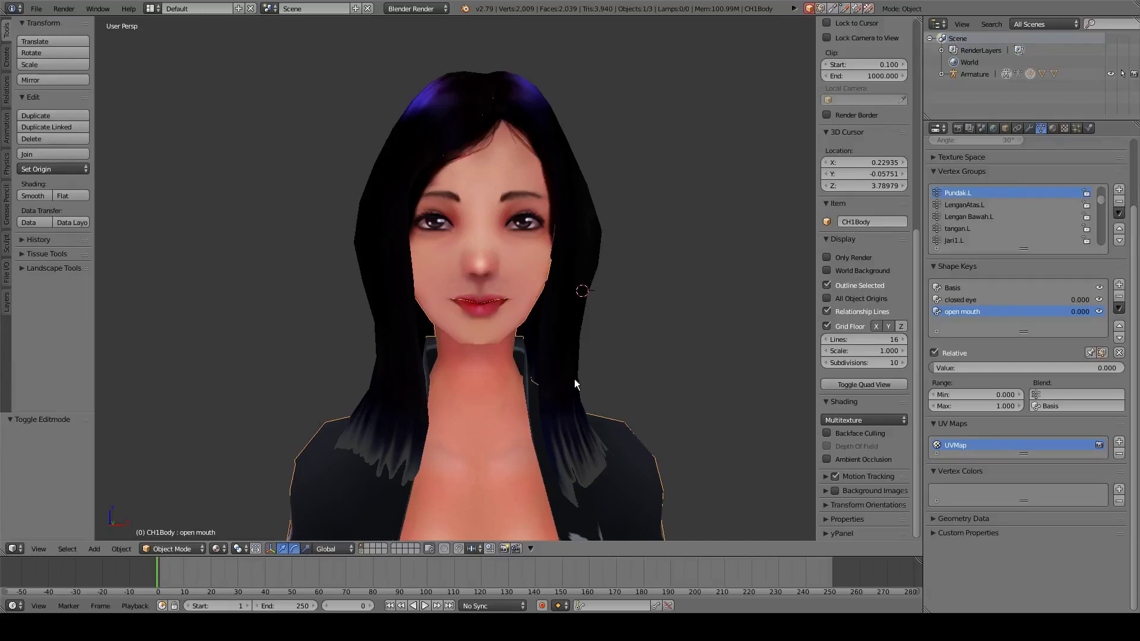
{"action": "middle_click_drag", "start_coordinate": [575, 379], "coordinate": [544, 380]}
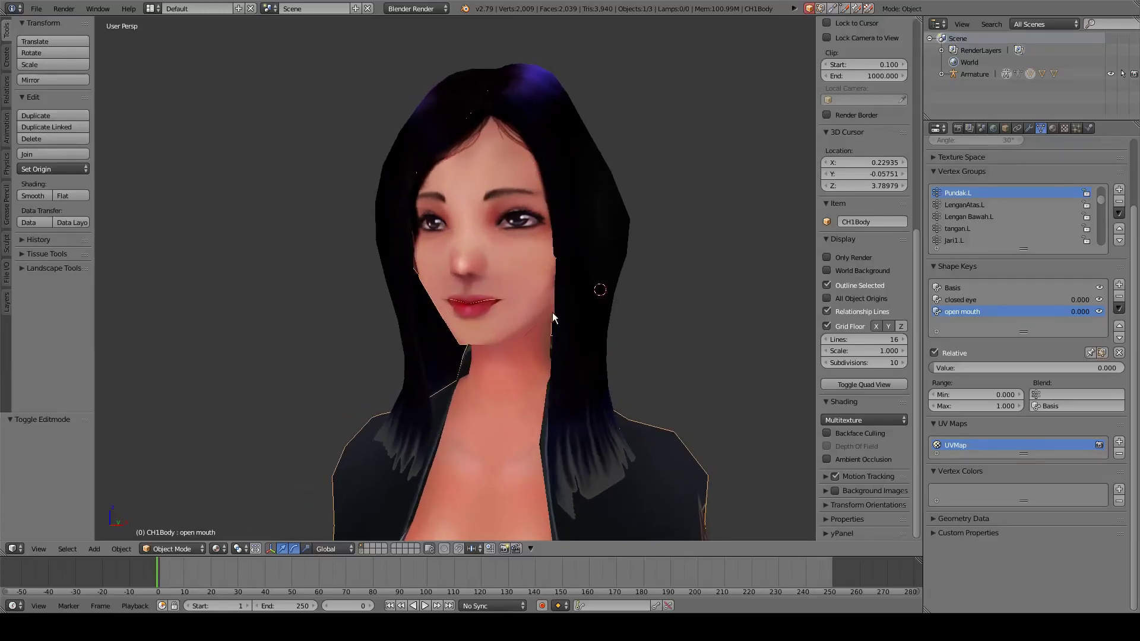
{"action": "scroll", "coordinate": [550, 318], "scroll_direction": "up", "scroll_amount": 5}
{"action": "scroll", "coordinate": [519, 267], "scroll_direction": "up", "scroll_amount": 1}
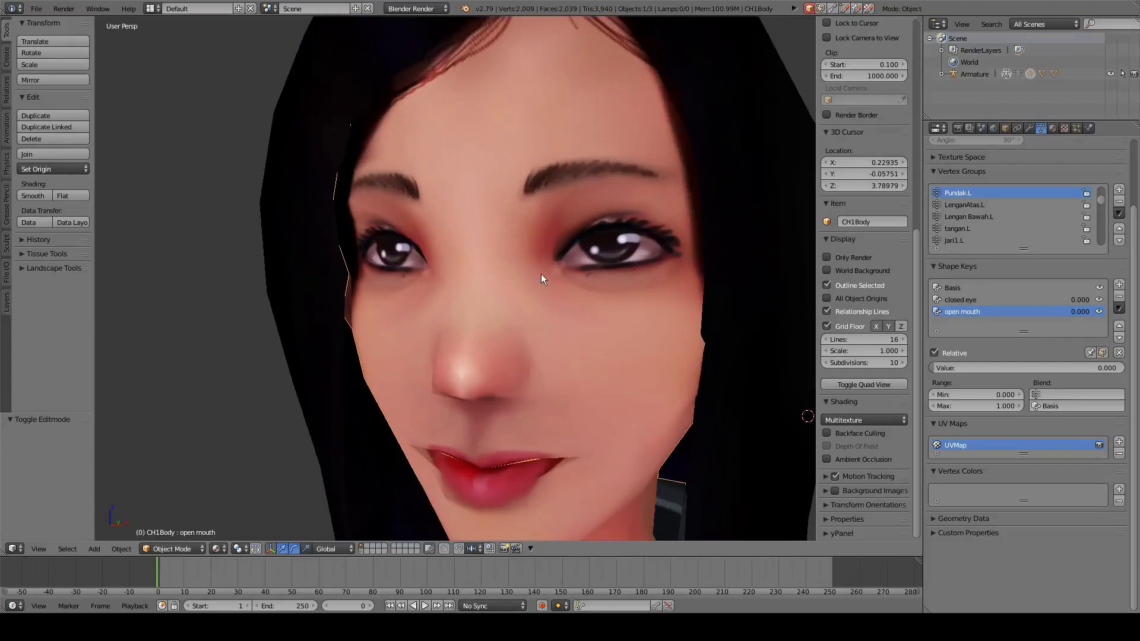
{"action": "middle_click_drag", "start_coordinate": [541, 274], "coordinate": [473, 326], "text": "shift"}
{"action": "key", "text": "Tab"}
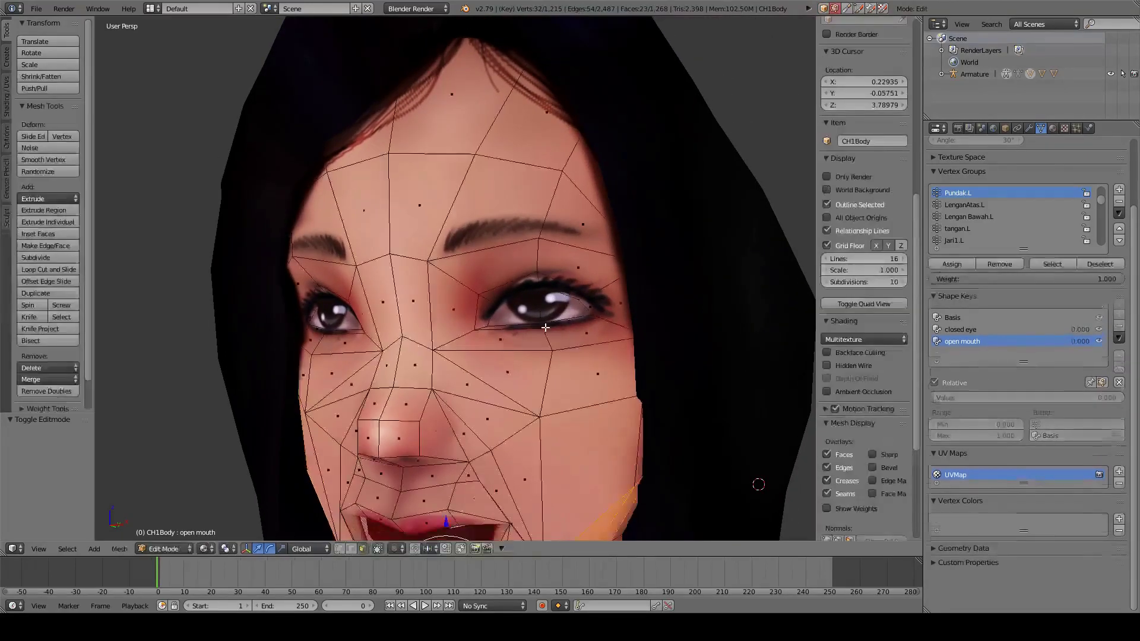
{"action": "mouse_move", "coordinate": [545, 327]}
{"action": "middle_mouse_down"}
{"action": "mouse_move", "coordinate": [523, 328]}
{"action": "mouse_move", "coordinate": [552, 327]}
{"action": "middle_mouse_up"}
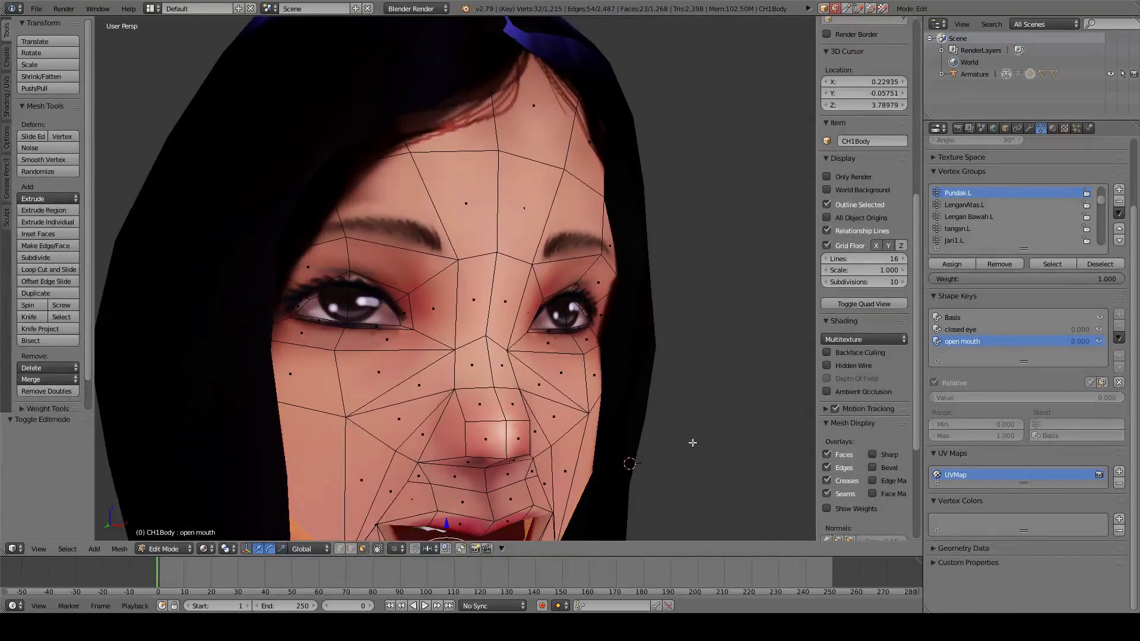
{"action": "middle_click_drag", "start_coordinate": [653, 306], "coordinate": [595, 315]}
{"action": "scroll", "coordinate": [596, 315], "scroll_direction": "down", "scroll_amount": 3}
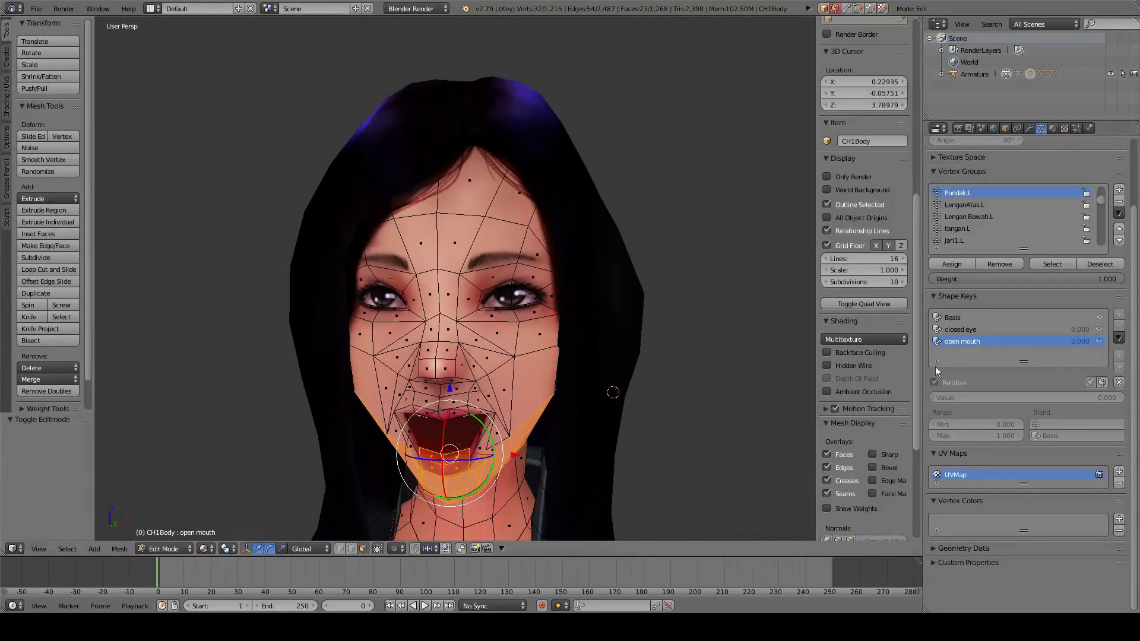
{"action": "key", "text": "Tab"}
{"action": "middle_click_drag", "start_coordinate": [539, 357], "coordinate": [500, 359]}
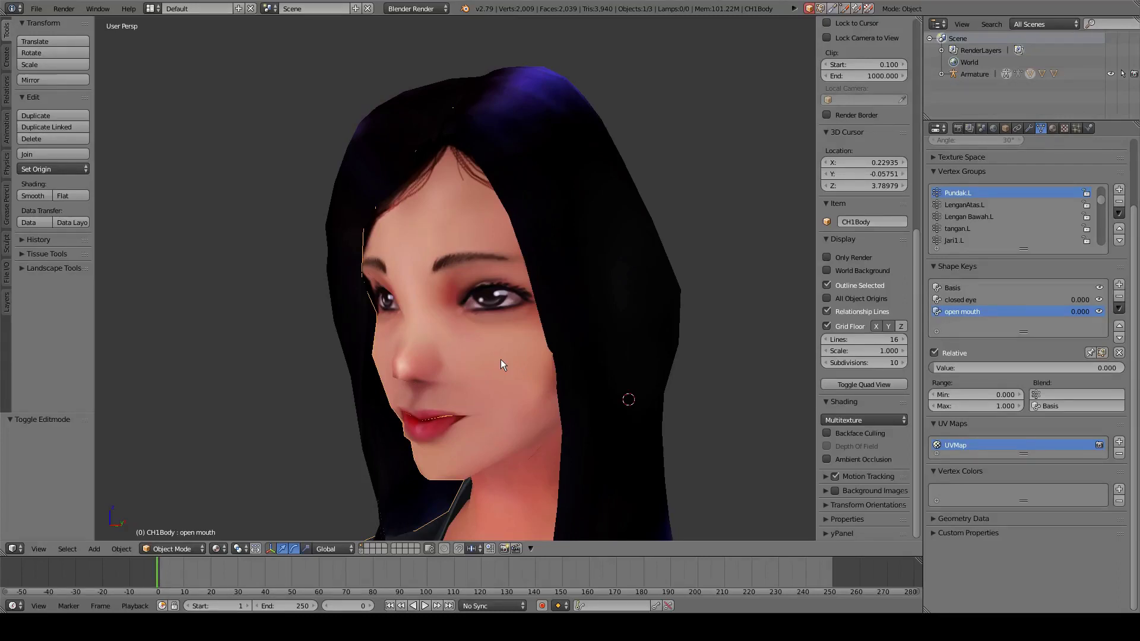
{"action": "scroll", "coordinate": [491, 377], "scroll_direction": "up", "scroll_amount": 2}
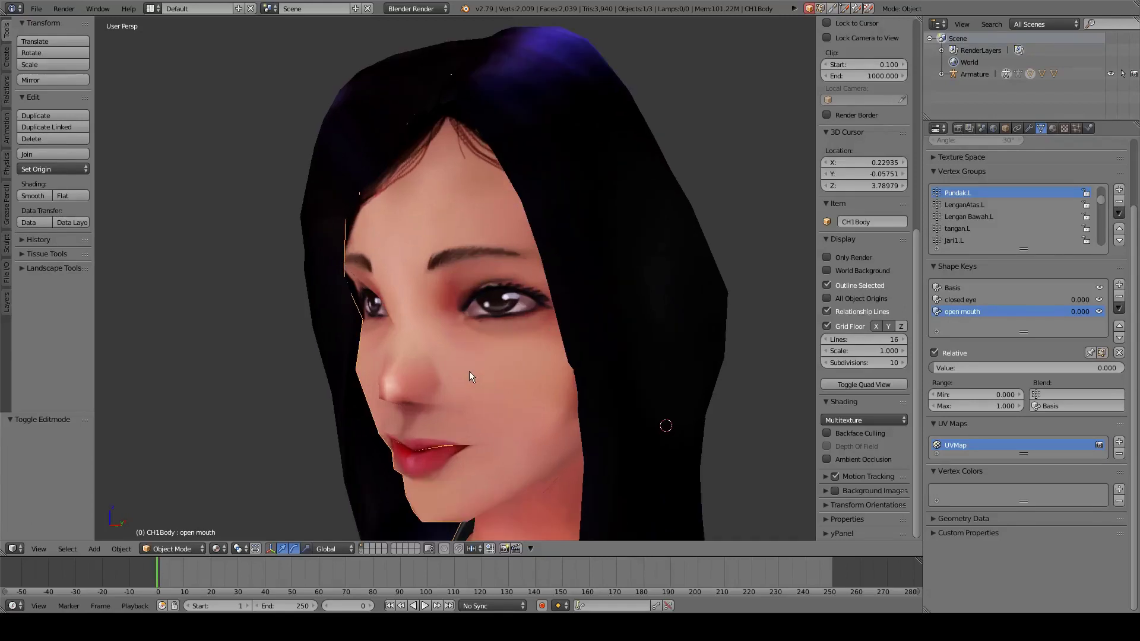
{"action": "middle_click_drag", "start_coordinate": [469, 372], "coordinate": [565, 329]}
Make the Basis shape key active and enter Edit Mode on the body with nothing selected
{"action": "left_click", "coordinate": [952, 288]}
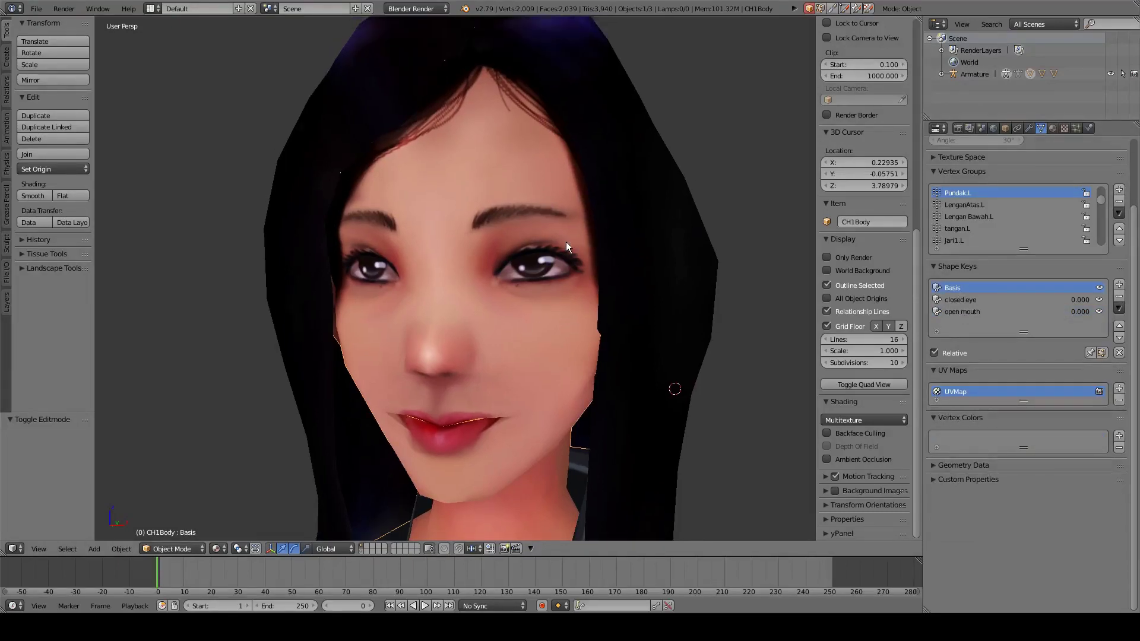
{"action": "key", "text": "Tab"}
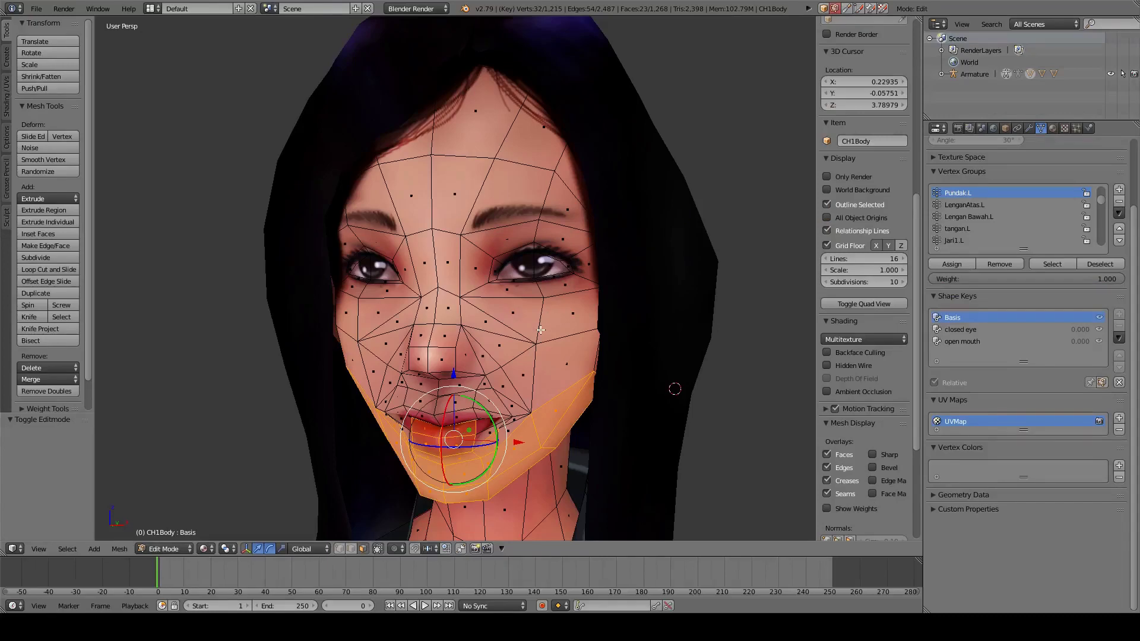
{"action": "key", "text": "a"}
Select the four eyeball faces, two in each eye
{"action": "scroll", "coordinate": [539, 325], "scroll_direction": "up", "scroll_amount": 4}
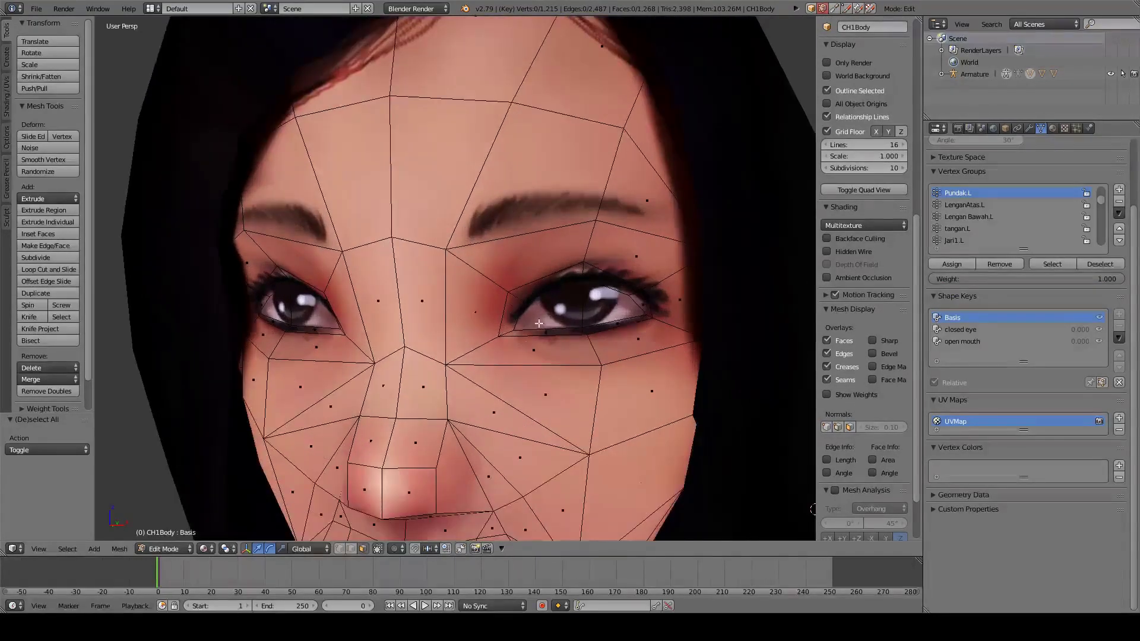
{"action": "right_click", "coordinate": [549, 315]}
{"action": "right_click", "coordinate": [605, 310], "text": "shift"}
{"action": "middle_click_drag", "start_coordinate": [467, 313], "coordinate": [515, 303]}
{"action": "right_click", "coordinate": [350, 294], "text": "shift"}
{"action": "right_click", "coordinate": [318, 292], "text": "shift"}
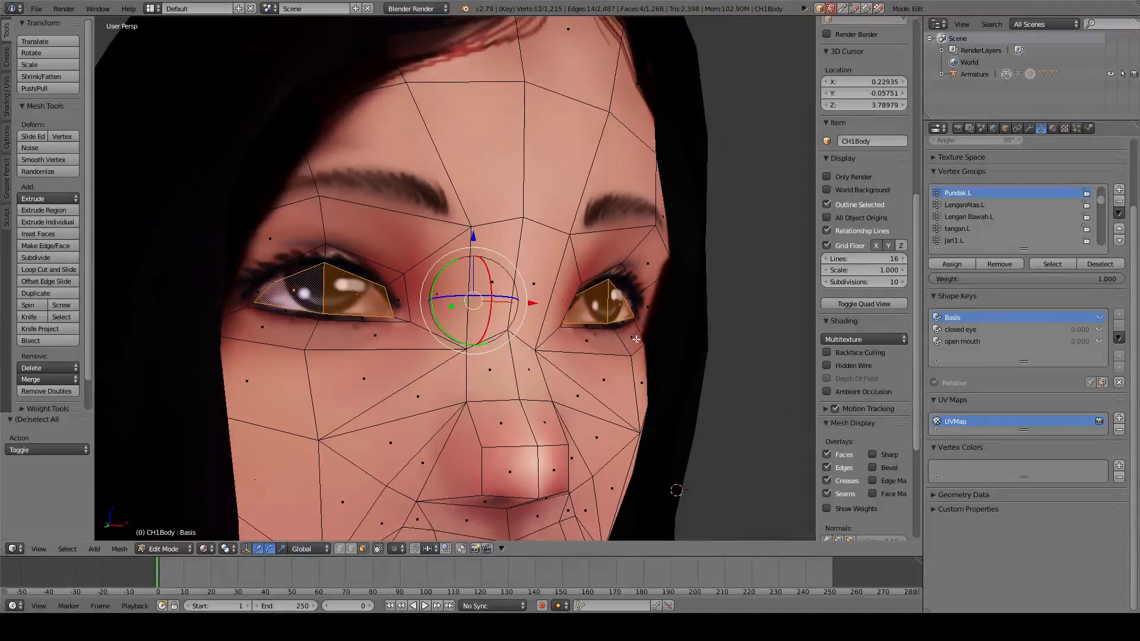
{"action": "middle_click_drag", "start_coordinate": [636, 338], "coordinate": [592, 351]}
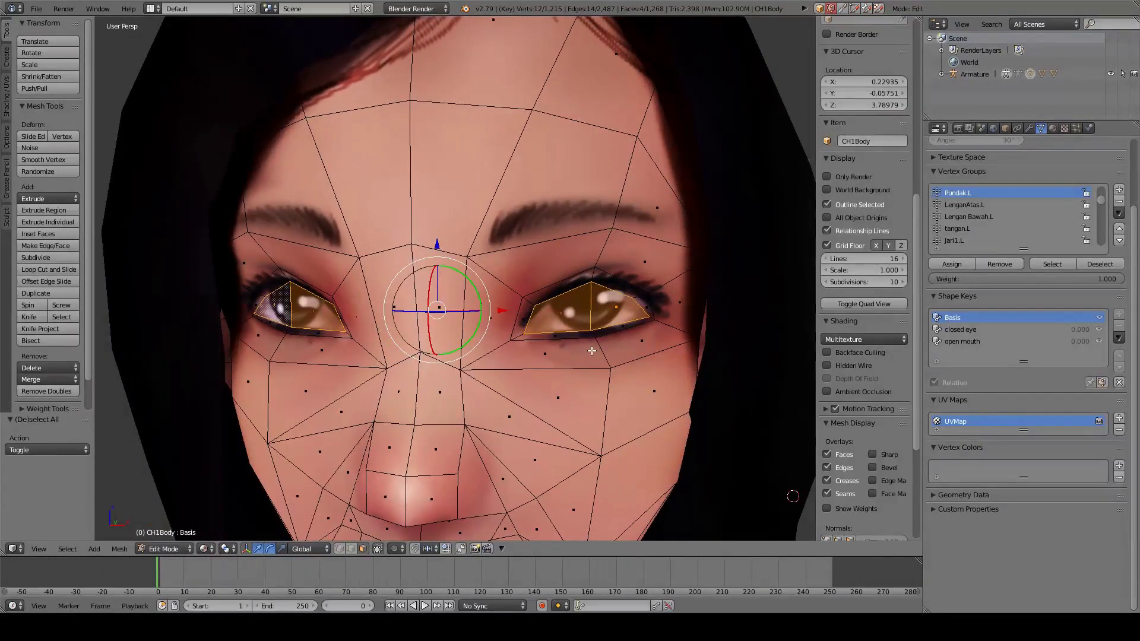
Separate the selected eye faces into their own object and return to Object Mode
{"action": "key", "text": "p"}
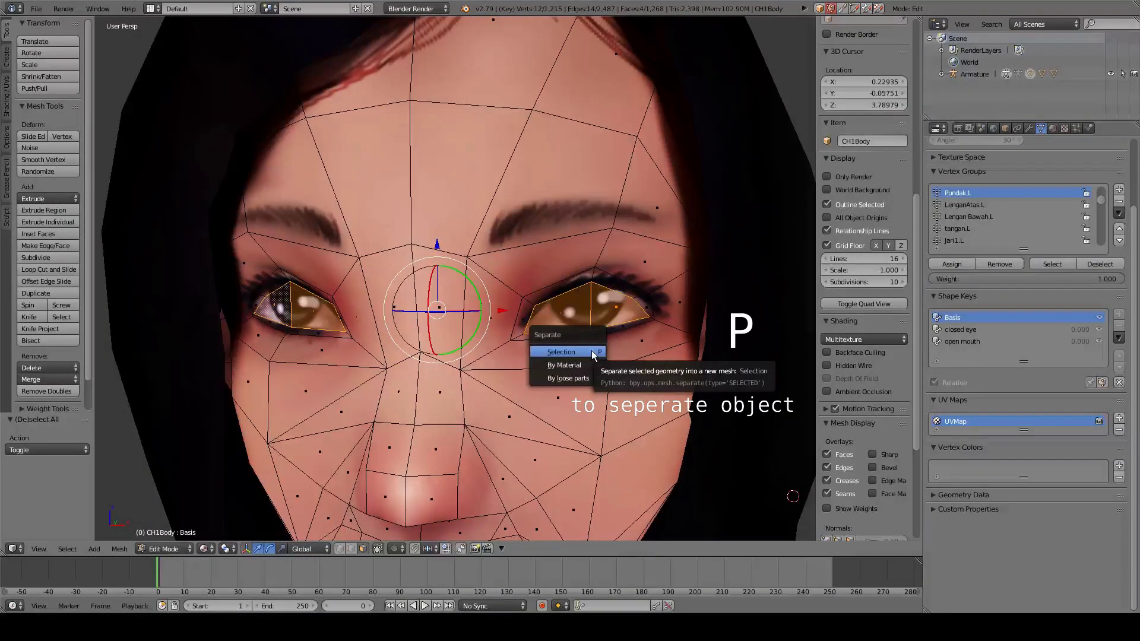
{"action": "left_click", "coordinate": [594, 355]}
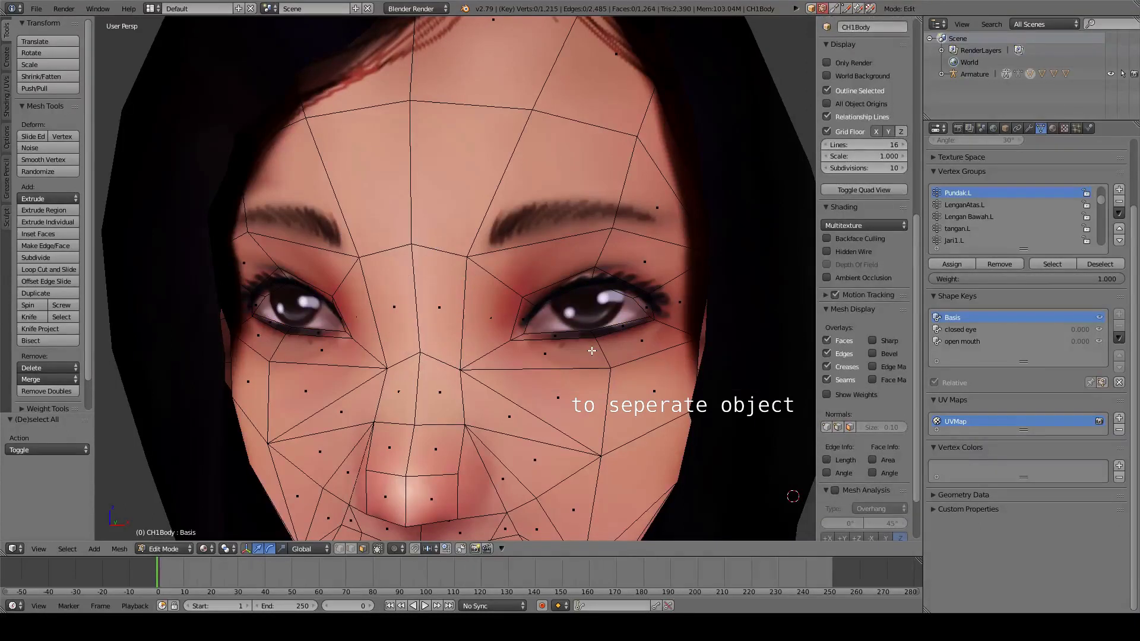
{"action": "middle_click_drag", "start_coordinate": [594, 354], "coordinate": [585, 351]}
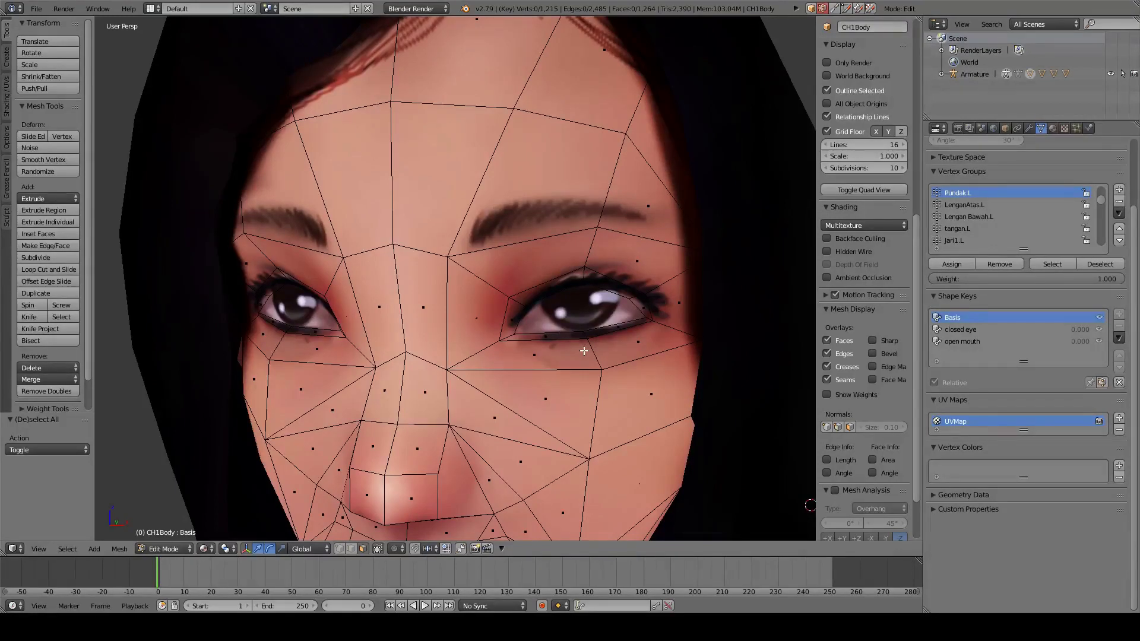
{"action": "scroll", "coordinate": [585, 351], "scroll_direction": "down", "scroll_amount": 8}
{"action": "key", "text": "Tab"}
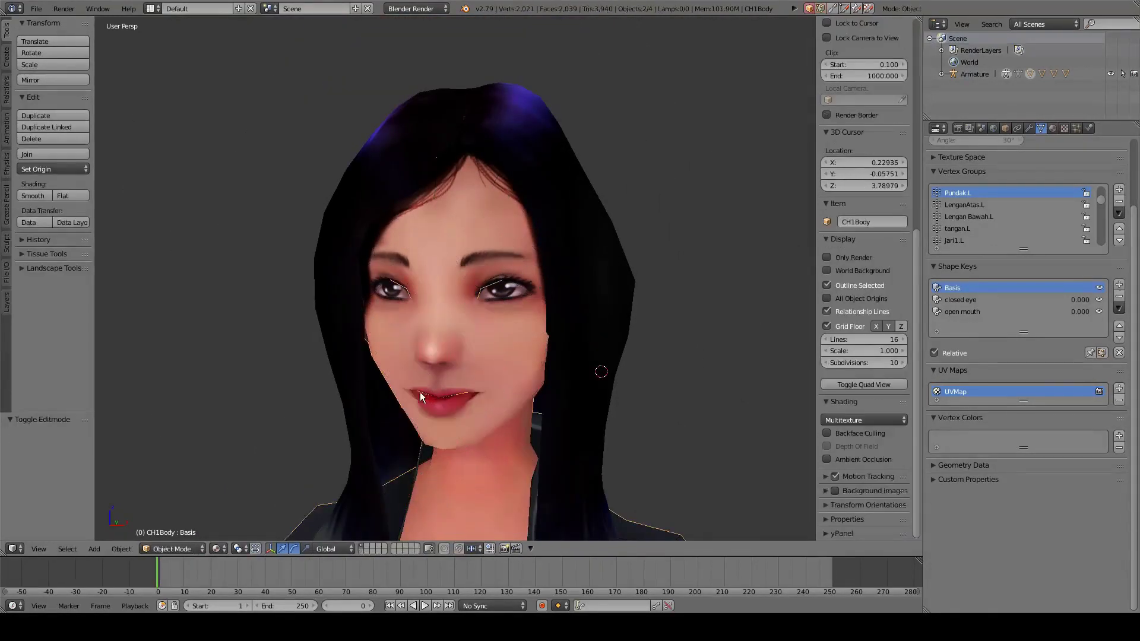
Select the separated eyes object and test that it moves independently of the face, cancelling the move
{"action": "middle_click_drag", "start_coordinate": [421, 397], "coordinate": [446, 390]}
{"action": "right_click", "coordinate": [514, 290]}
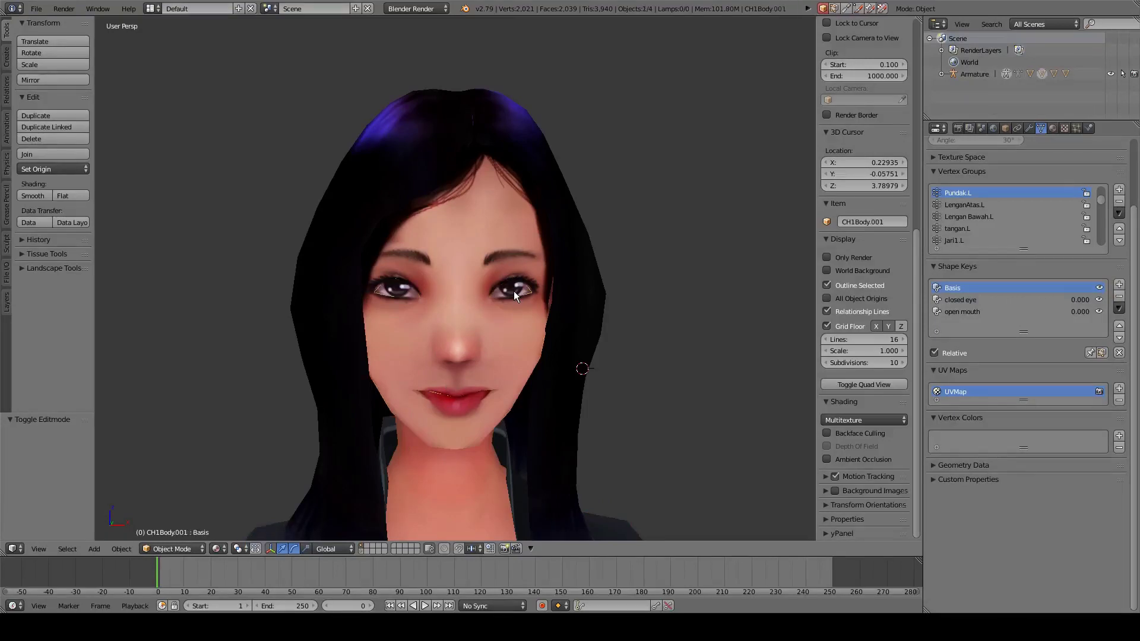
{"action": "scroll", "coordinate": [523, 345], "scroll_direction": "down", "scroll_amount": 4}
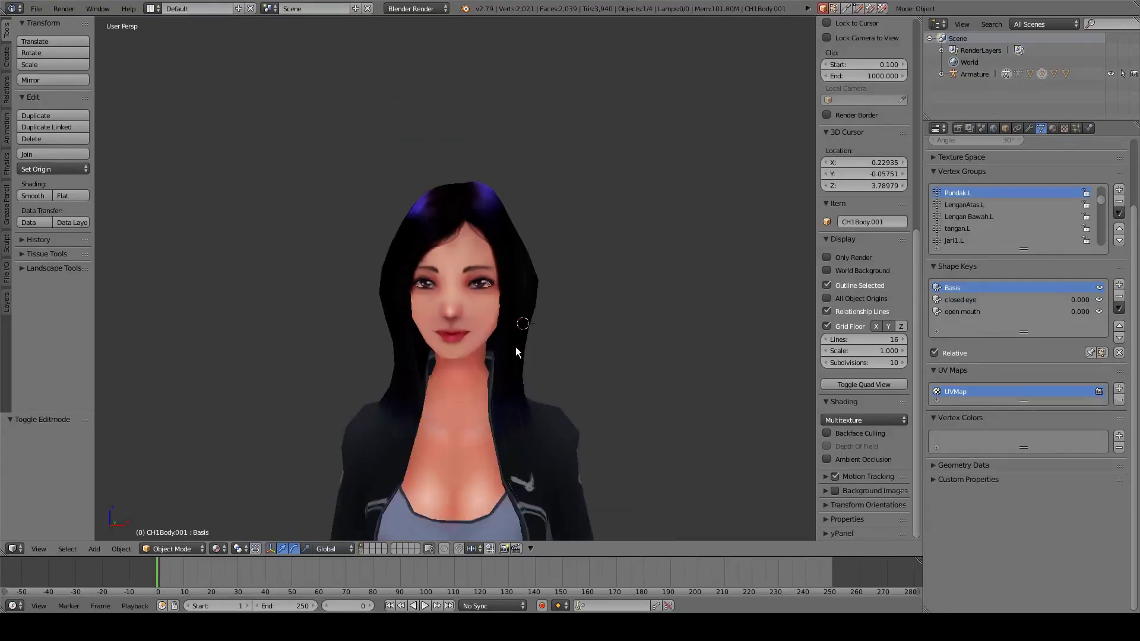
{"action": "key", "text": "g"}
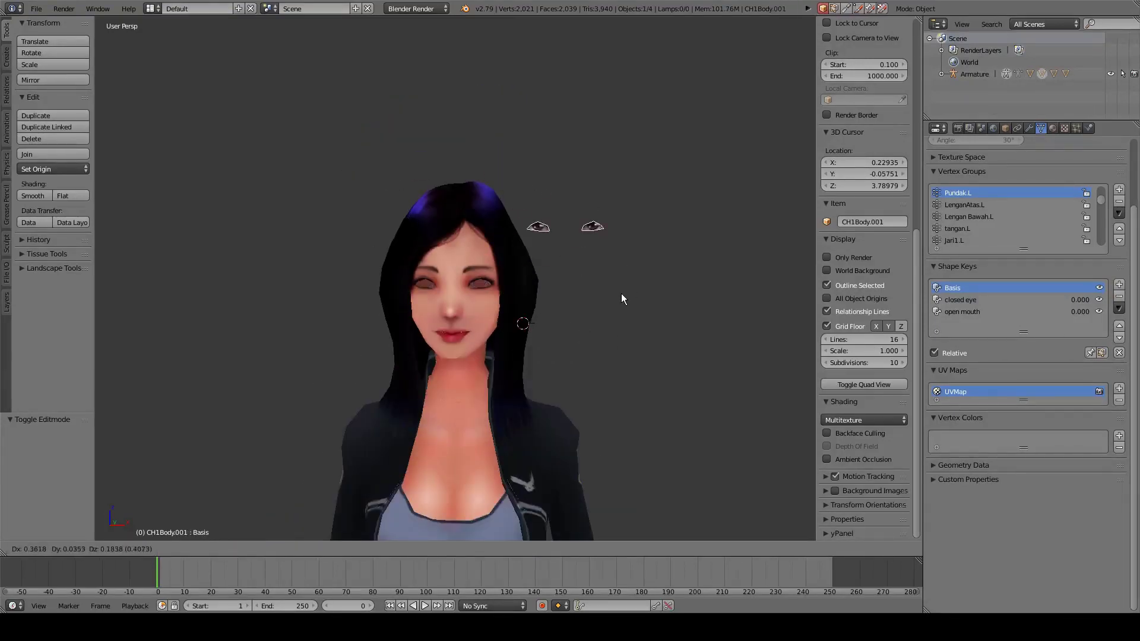
{"action": "right_click", "coordinate": [621, 299]}
In Edit Mode on the eyes object, knife-cut the character's left eye from its lower edge to the outer upper vertex
{"action": "scroll", "coordinate": [524, 309], "scroll_direction": "up", "scroll_amount": 6}
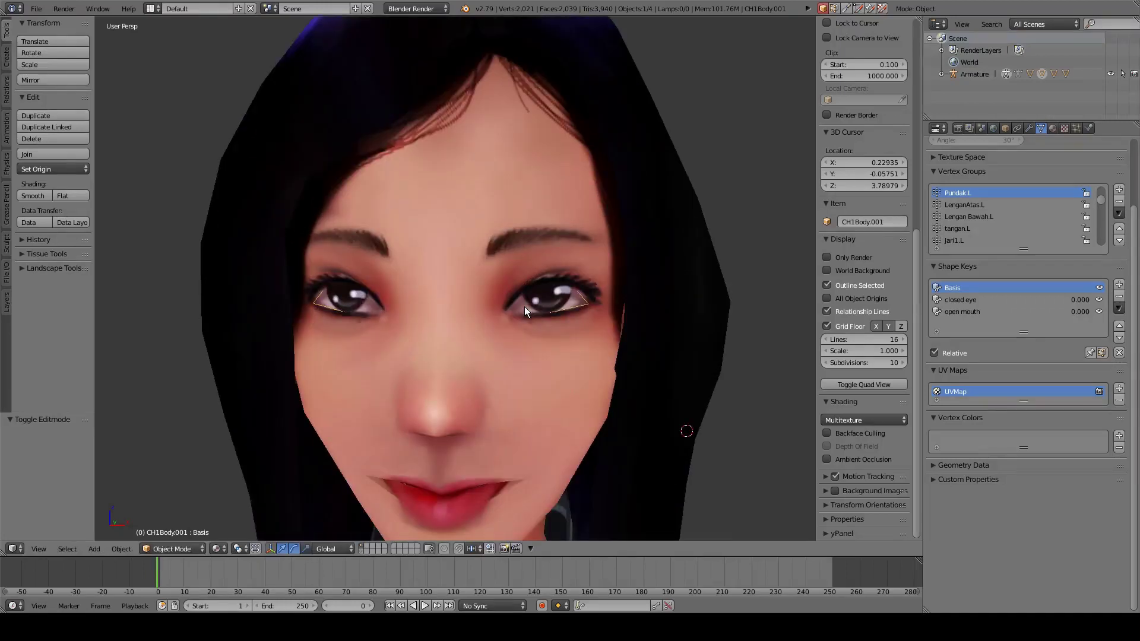
{"action": "scroll", "coordinate": [525, 307], "scroll_direction": "up", "scroll_amount": 2}
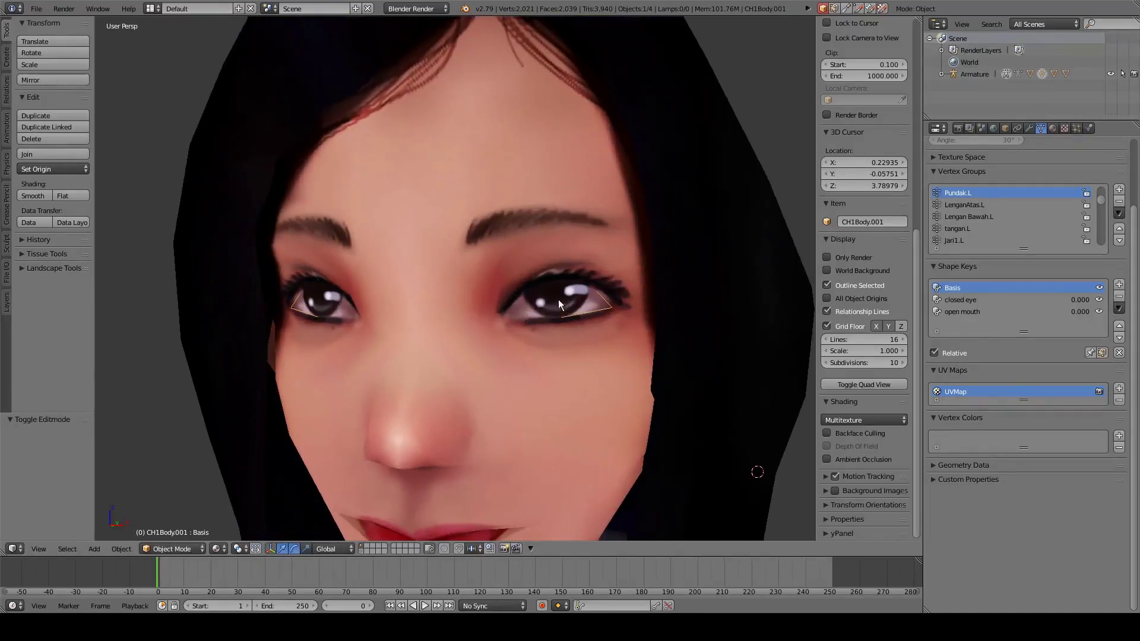
{"action": "middle_click_drag", "start_coordinate": [558, 301], "coordinate": [541, 306]}
{"action": "key", "text": "Tab"}
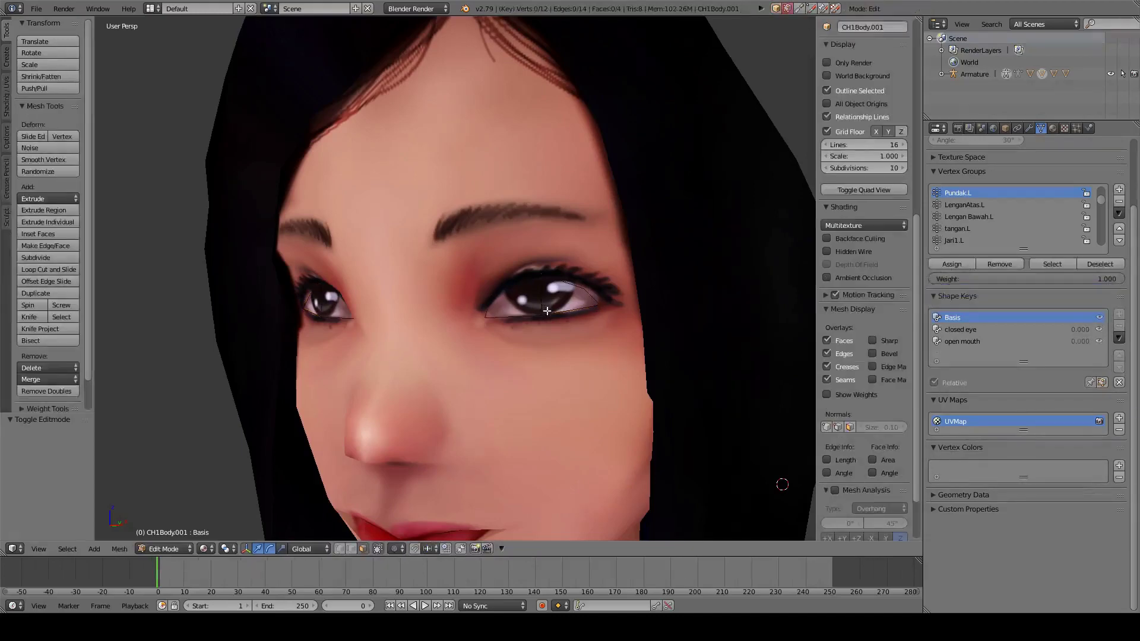
{"action": "scroll", "coordinate": [543, 305], "scroll_direction": "up", "scroll_amount": 5}
{"action": "middle_click_drag", "start_coordinate": [666, 333], "coordinate": [575, 335], "text": "shift"}
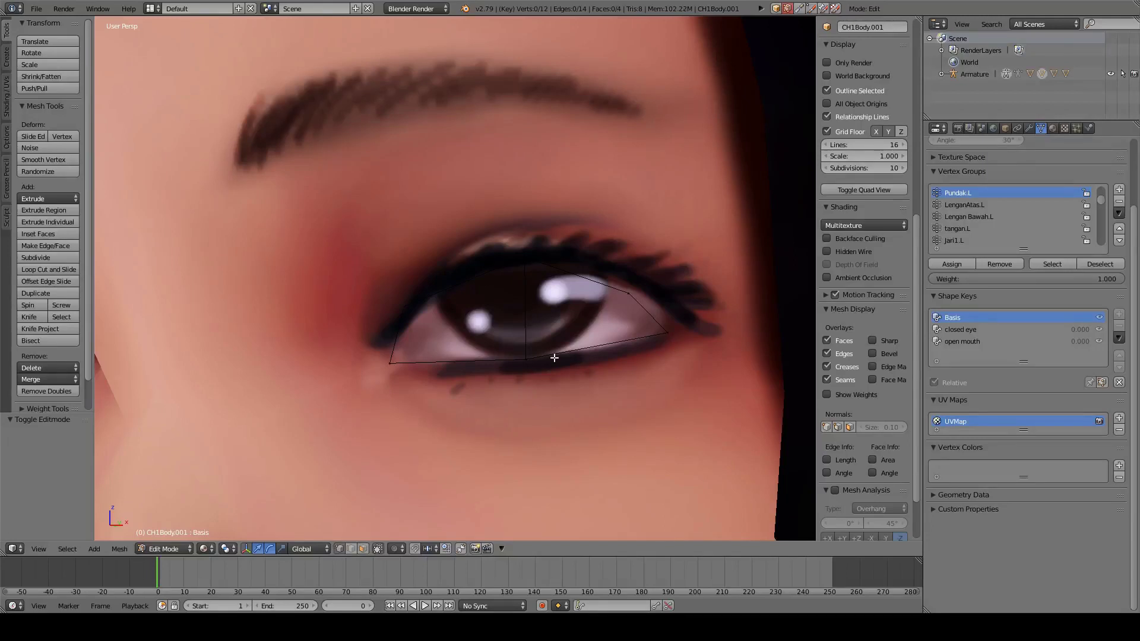
{"action": "key", "text": "k"}
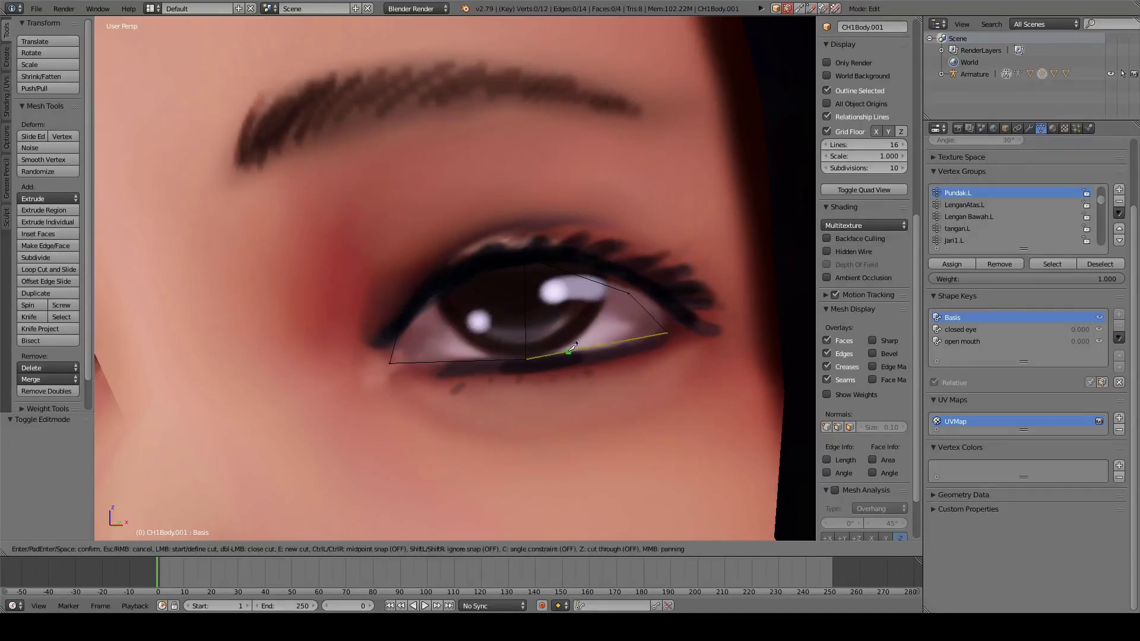
{"action": "left_click", "coordinate": [569, 351]}
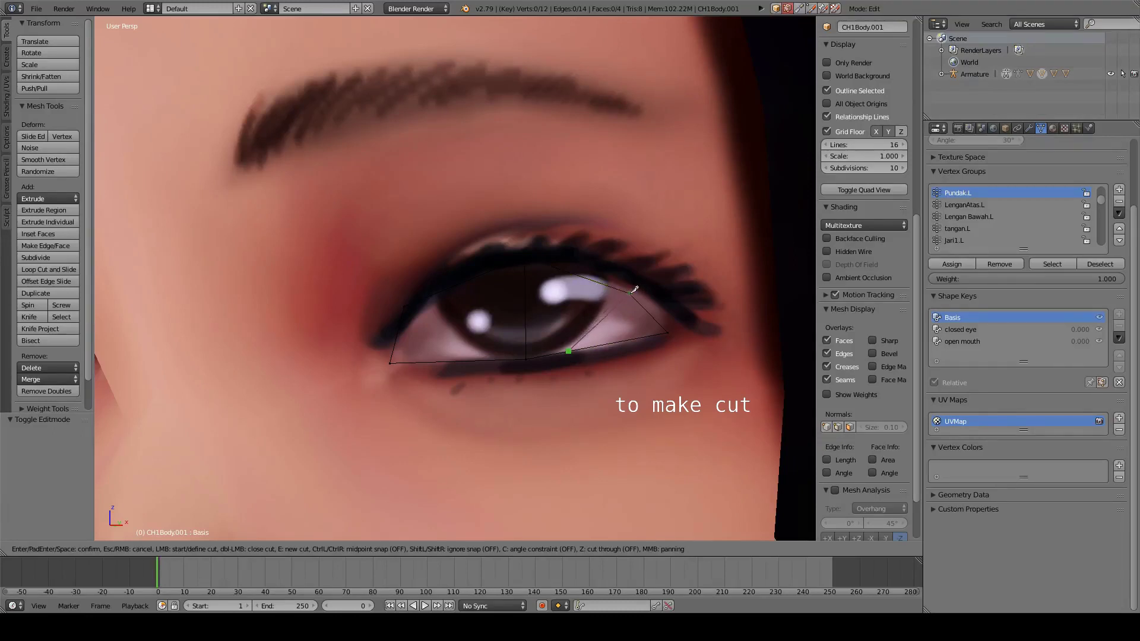
{"action": "left_click", "coordinate": [631, 290]}
{"action": "key", "text": "Return"}
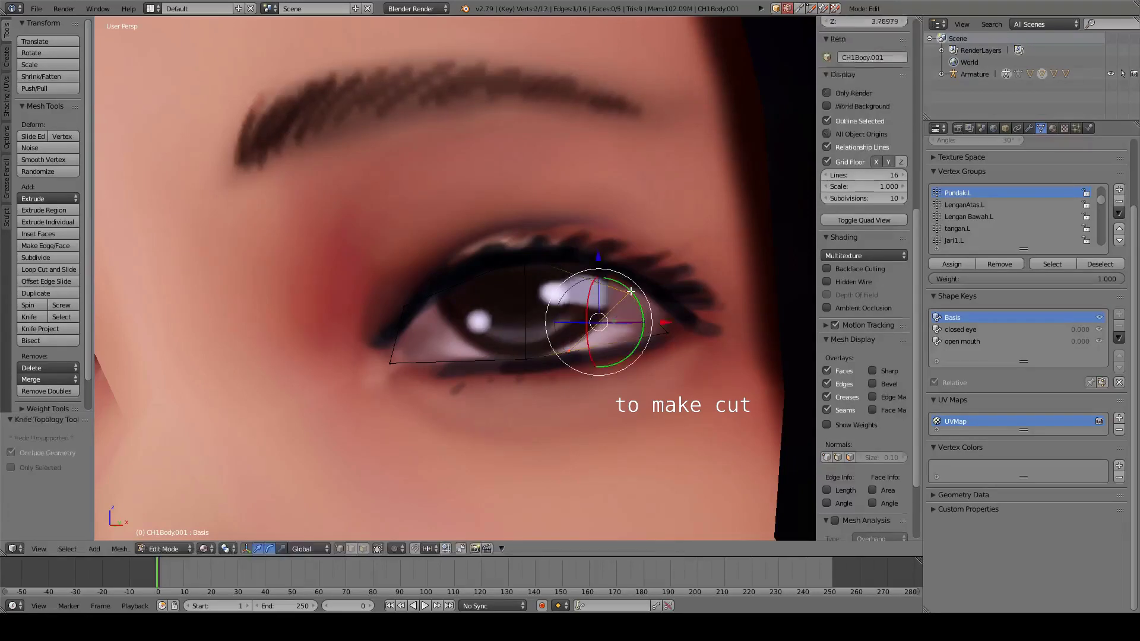
Knife-cut the same eye on its inner side, from the lower edge to the inner upper vertex
{"action": "middle_click_drag", "start_coordinate": [534, 351], "coordinate": [545, 355]}
{"action": "key", "text": "k"}
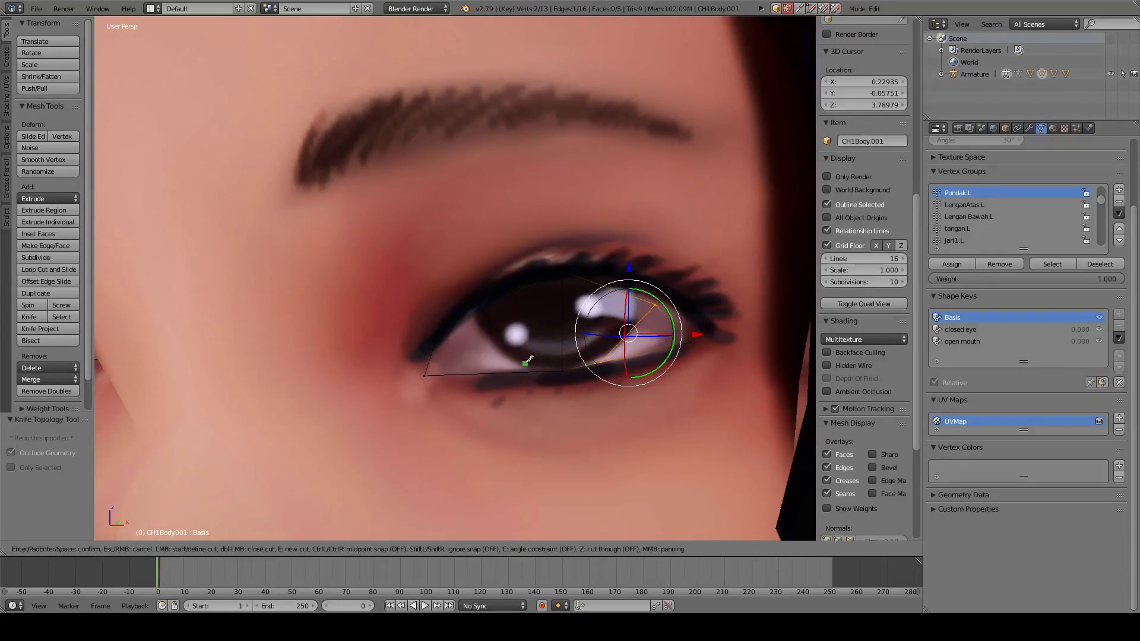
{"action": "left_click", "coordinate": [518, 373]}
{"action": "left_click", "coordinate": [465, 310]}
{"action": "key", "text": "Return"}
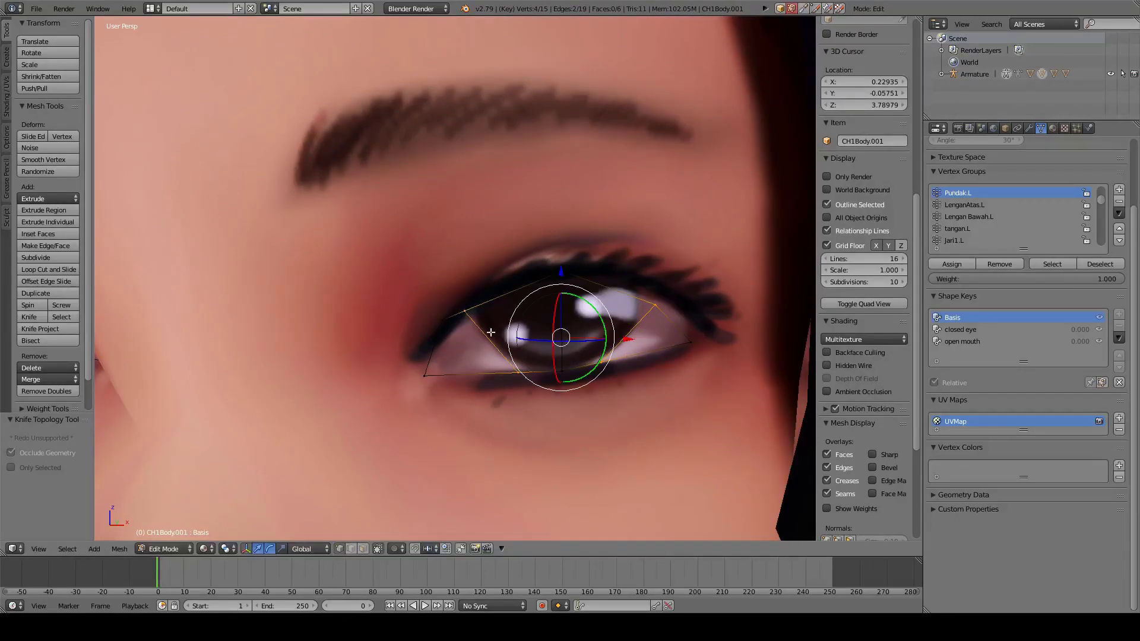
Select the iris faces of the character's left eye to check the new cuts
{"action": "key", "text": "a"}
{"action": "right_click", "coordinate": [530, 325]}
{"action": "right_click", "coordinate": [579, 345]}
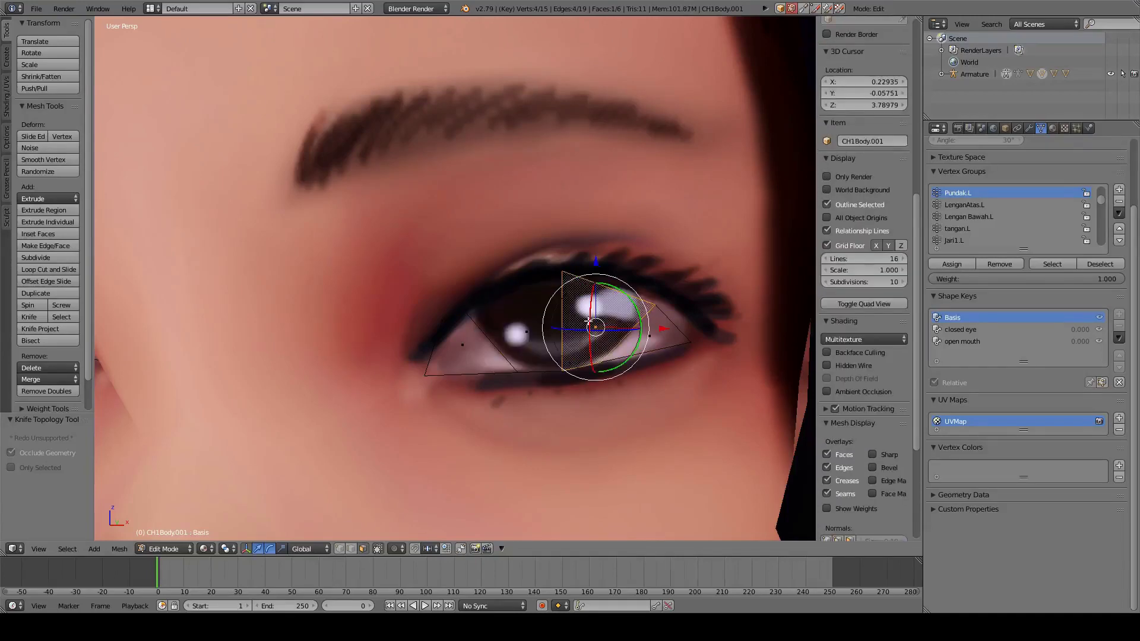
Knife-cut the character's right eye on its inner side, from the lower edge to the inner upper vertex
{"action": "scroll", "coordinate": [556, 335], "scroll_direction": "down", "scroll_amount": 4}
{"action": "middle_click_drag", "start_coordinate": [442, 319], "coordinate": [515, 314]}
{"action": "scroll", "coordinate": [516, 313], "scroll_direction": "up", "scroll_amount": 5}
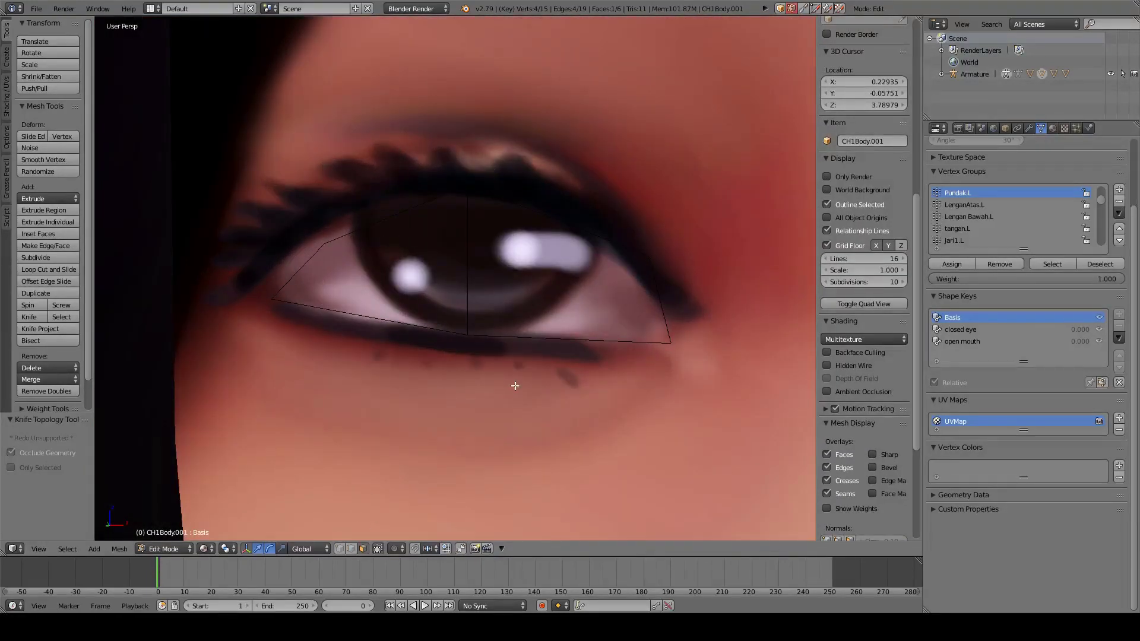
{"action": "key", "text": "k"}
{"action": "left_click", "coordinate": [526, 332]}
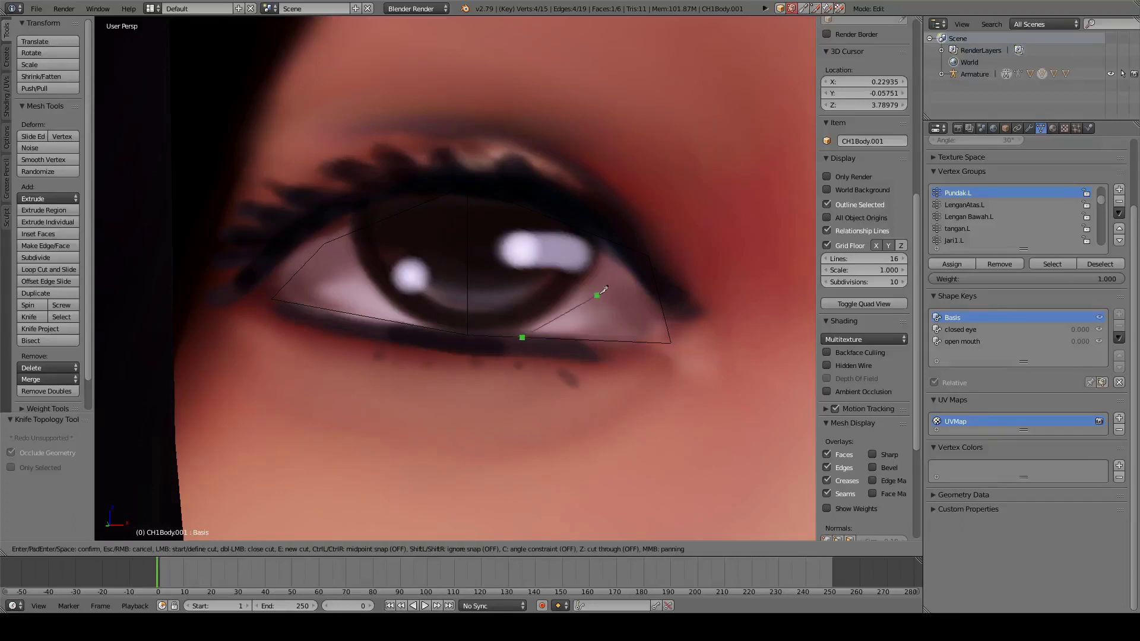
{"action": "left_click", "coordinate": [621, 242]}
{"action": "key", "text": "Return"}
Knife-cut the same right eye on its outer side, from the lower edge to the outer upper vertex
{"action": "key", "text": "k"}
{"action": "left_click", "coordinate": [406, 323]}
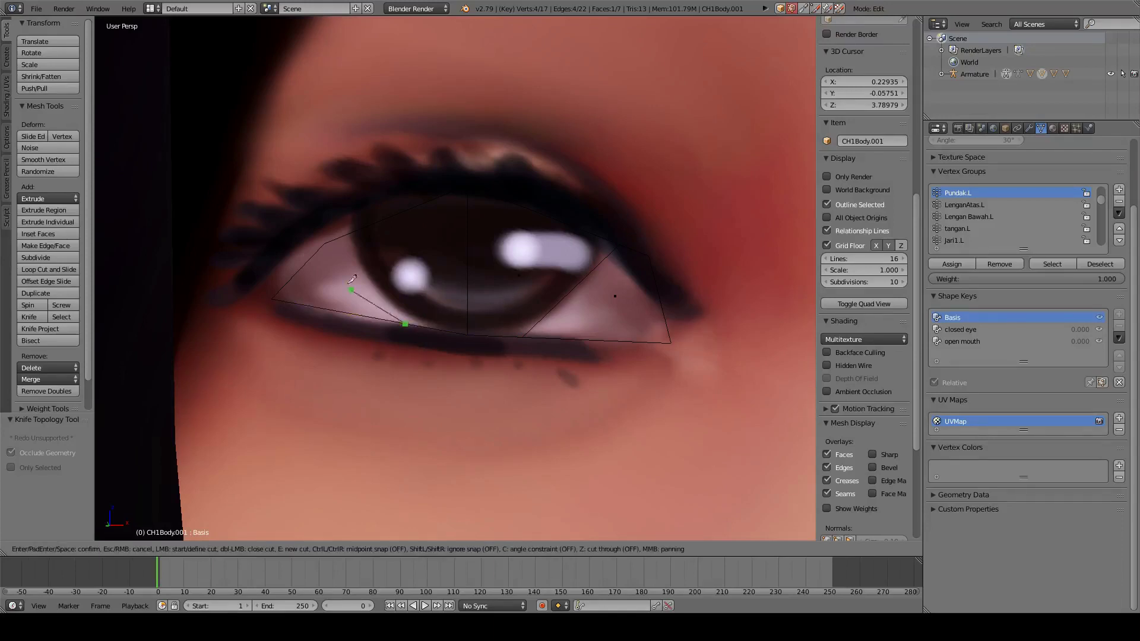
{"action": "left_click", "coordinate": [326, 238]}
{"action": "key", "text": "Return"}
{"action": "scroll", "coordinate": [434, 315], "scroll_direction": "down", "scroll_amount": 10}
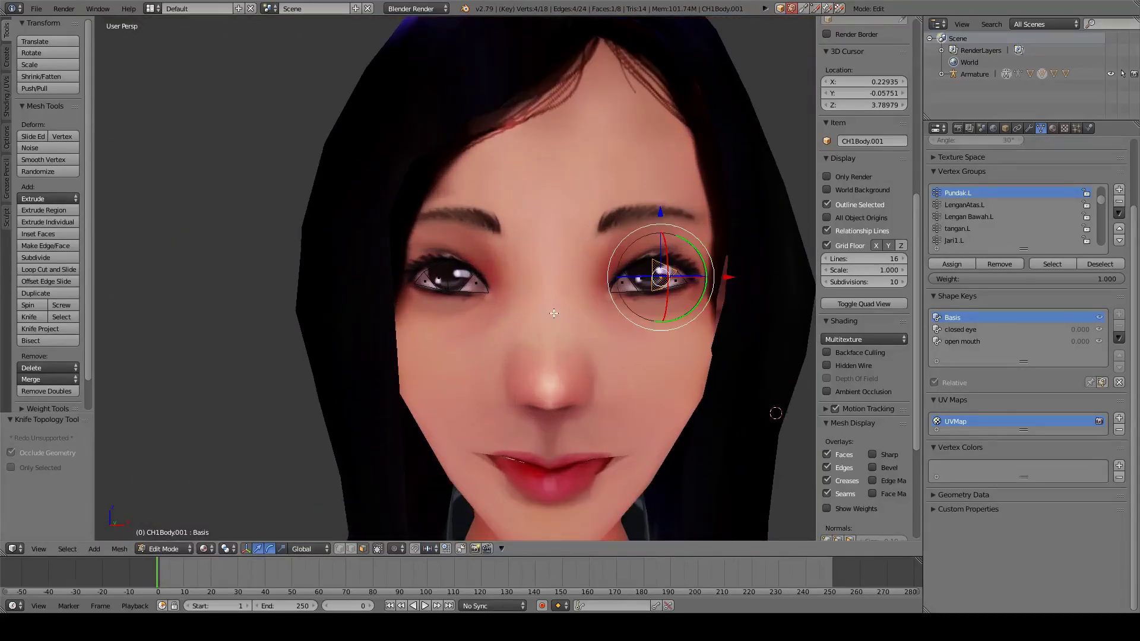
Return to Object Mode and remove the "open mouth" and "closed eye" shape keys from the eyes object
{"action": "key", "text": "Tab"}
{"action": "scroll", "coordinate": [559, 323], "scroll_direction": "up", "scroll_amount": 2}
{"action": "middle_click_drag", "start_coordinate": [559, 324], "coordinate": [456, 350], "text": "shift"}
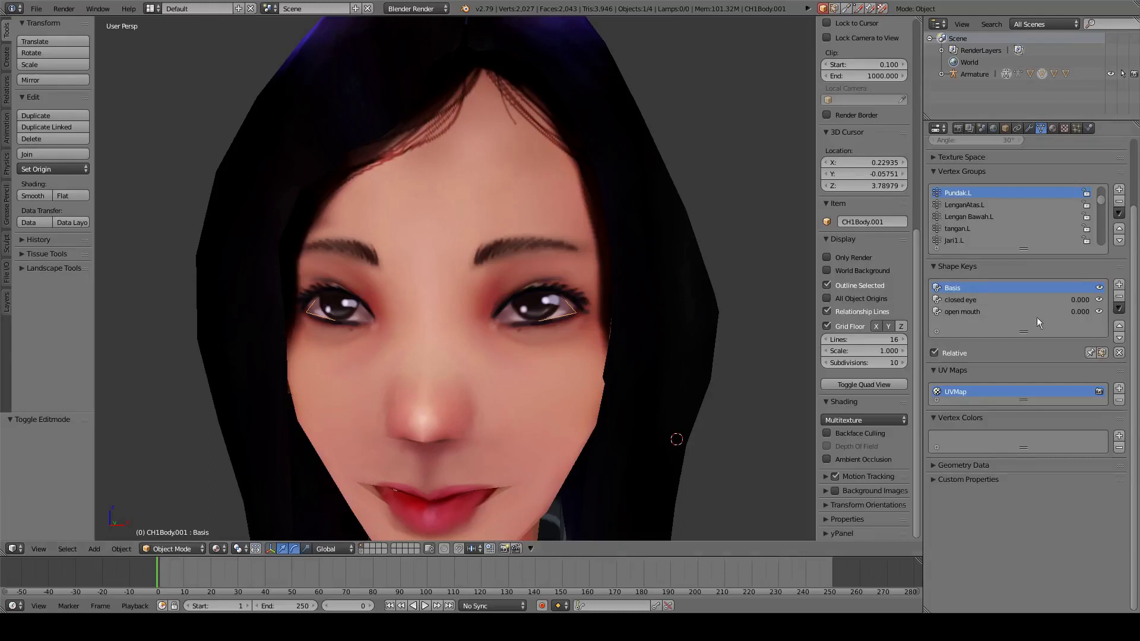
{"action": "left_click", "coordinate": [963, 313]}
{"action": "left_click", "coordinate": [1119, 296]}
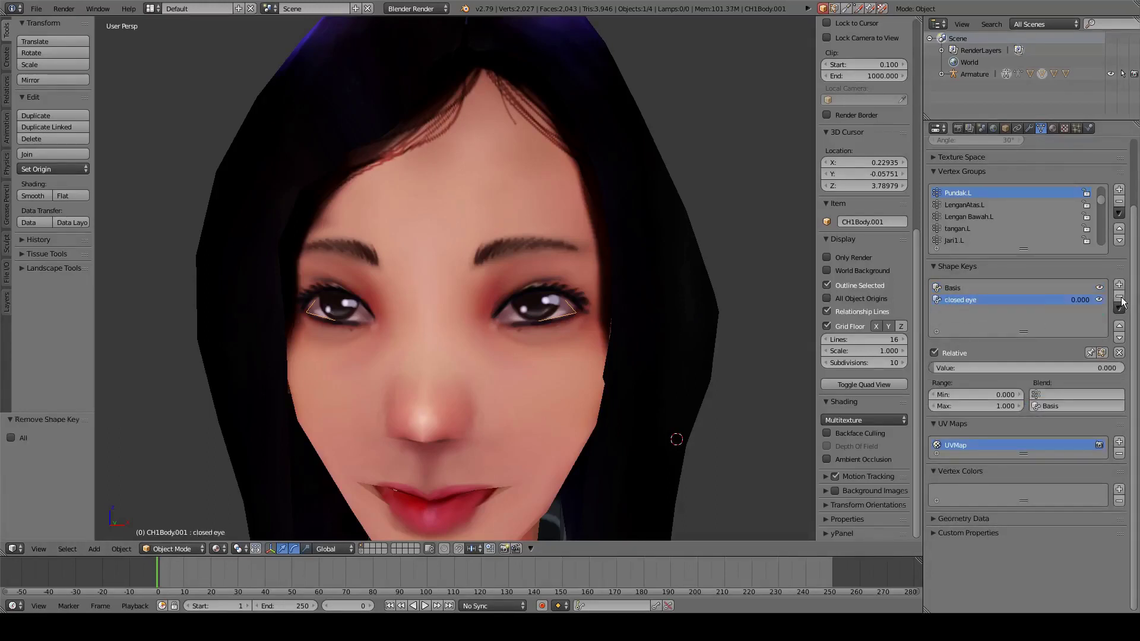
{"action": "left_click", "coordinate": [1120, 296]}
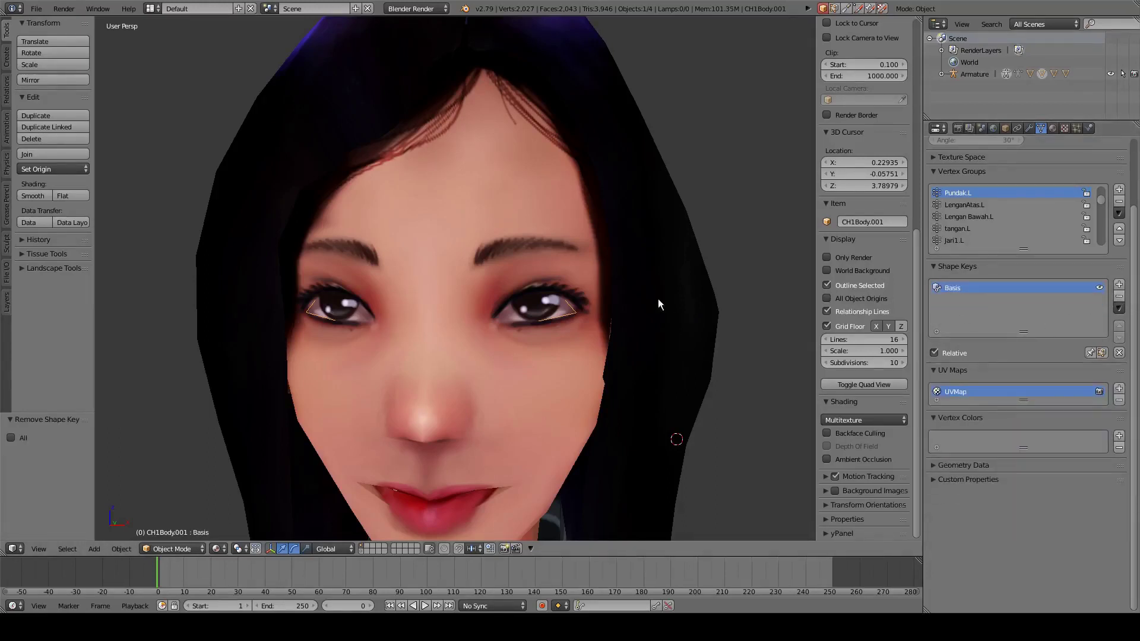
Add a shape key to the eyes object and name it "eye right"
{"action": "left_click", "coordinate": [1119, 285]}
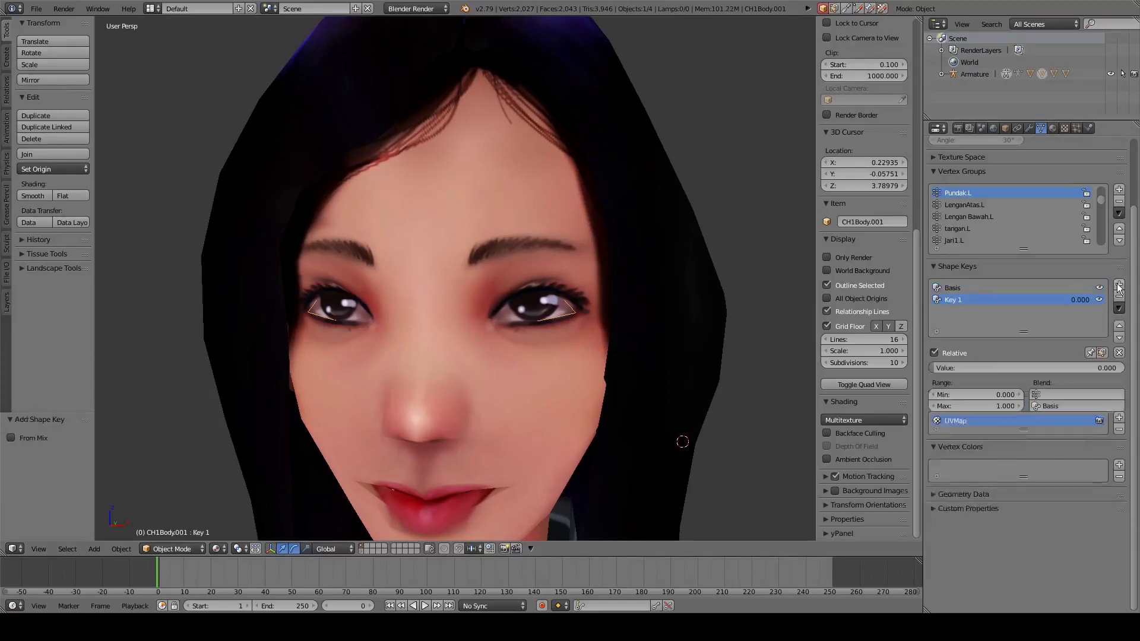
{"action": "double_click", "coordinate": [954, 300]}
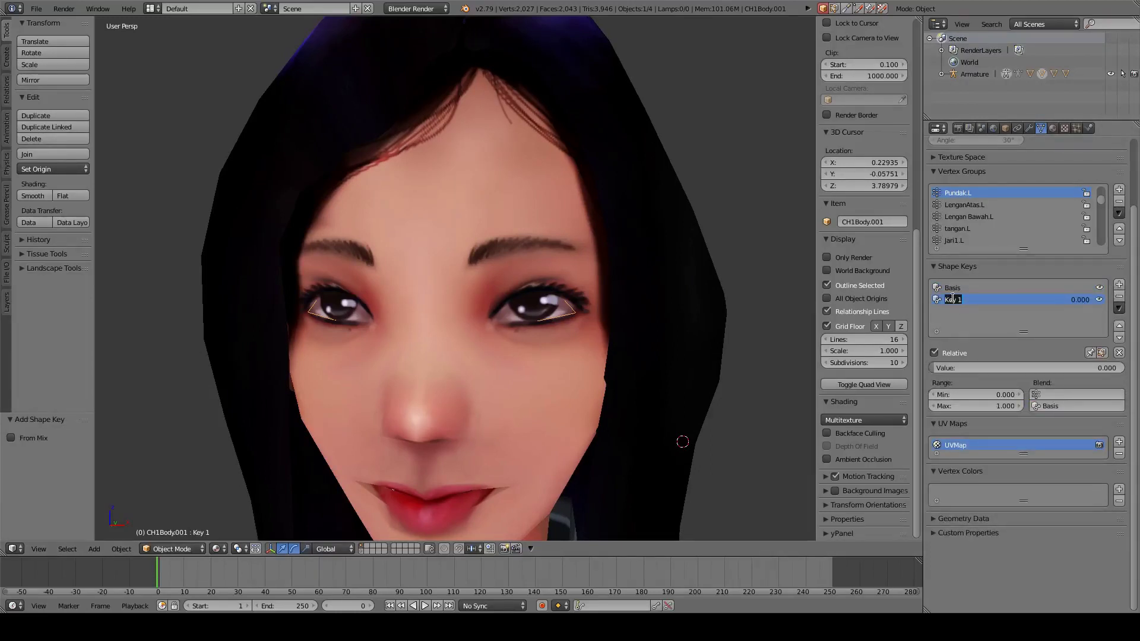
{"action": "type", "text": "eye right"}
{"action": "key", "text": "Return"}
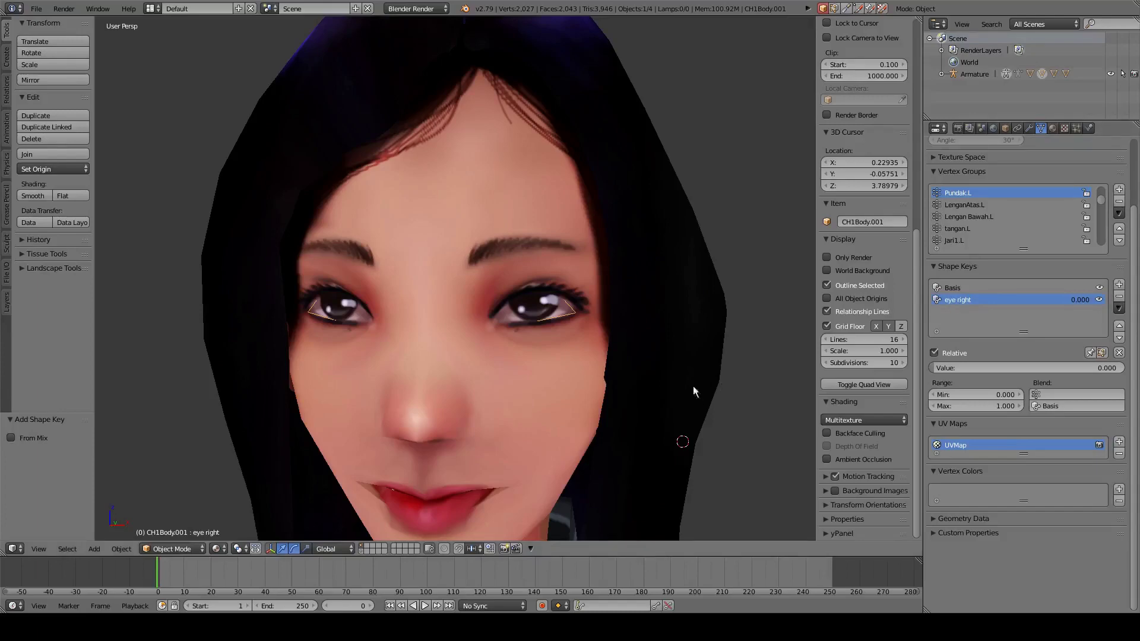
In Edit Mode, select both iris faces of the character's left eye and move them about 0.014 along X
{"action": "middle_click_drag", "start_coordinate": [574, 330], "coordinate": [545, 391]}
{"action": "key", "text": "Tab"}
{"action": "scroll", "coordinate": [608, 334], "scroll_direction": "up", "scroll_amount": 5}
{"action": "right_click", "coordinate": [533, 306], "text": "shift"}
{"action": "key", "text": "g"}
{"action": "key", "text": "x"}
{"action": "left_click", "coordinate": [549, 389]}
Rotate the selected iris faces about 18.7° around Z and move them about 0.010 along Y
{"action": "key", "text": "r"}
{"action": "key", "text": "z"}
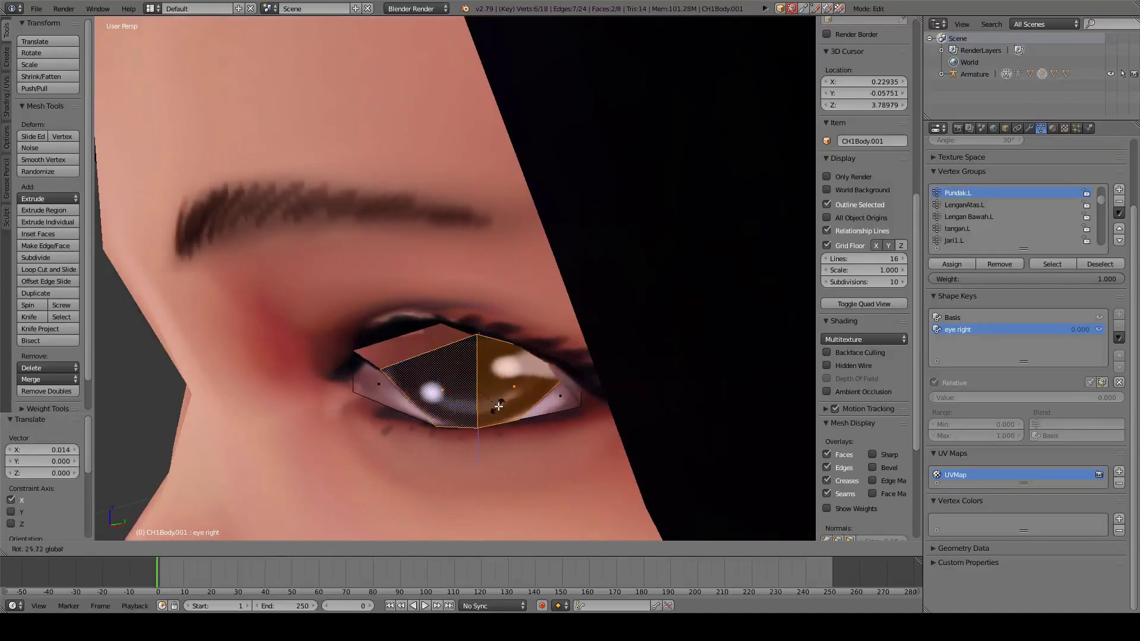
{"action": "left_click", "coordinate": [508, 401]}
{"action": "key", "text": "g"}
{"action": "key", "text": "y"}
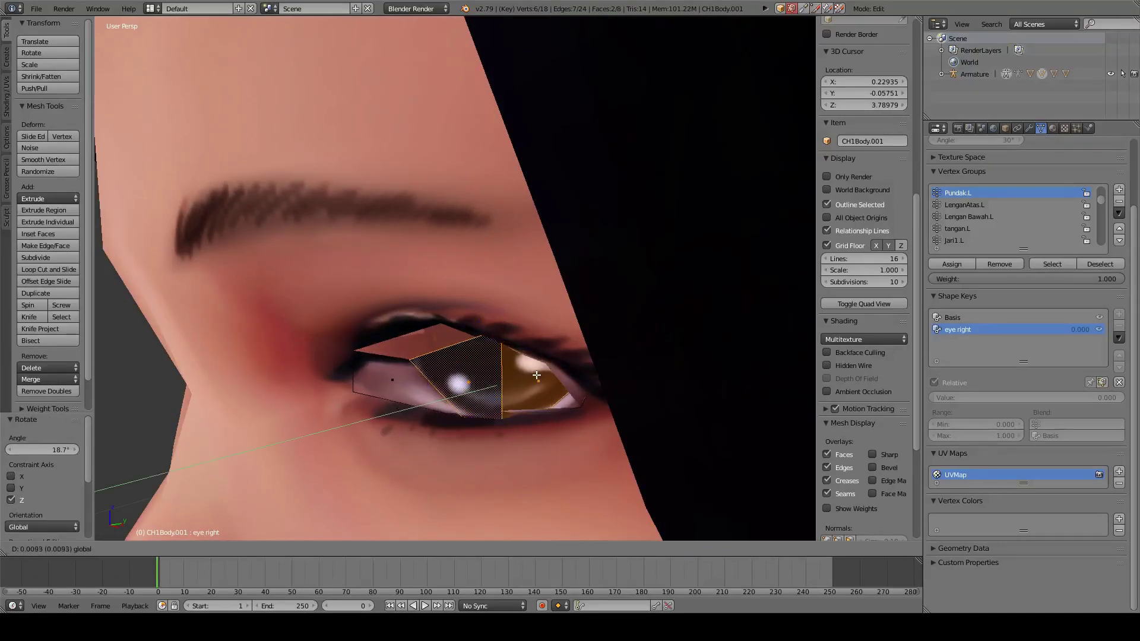
{"action": "left_click", "coordinate": [512, 373]}
Raise the left eye's inner upper vertex about 0.01 along Z to the lid line and shift it about 0.003 along Y
{"action": "middle_click_drag", "start_coordinate": [512, 373], "coordinate": [452, 442]}
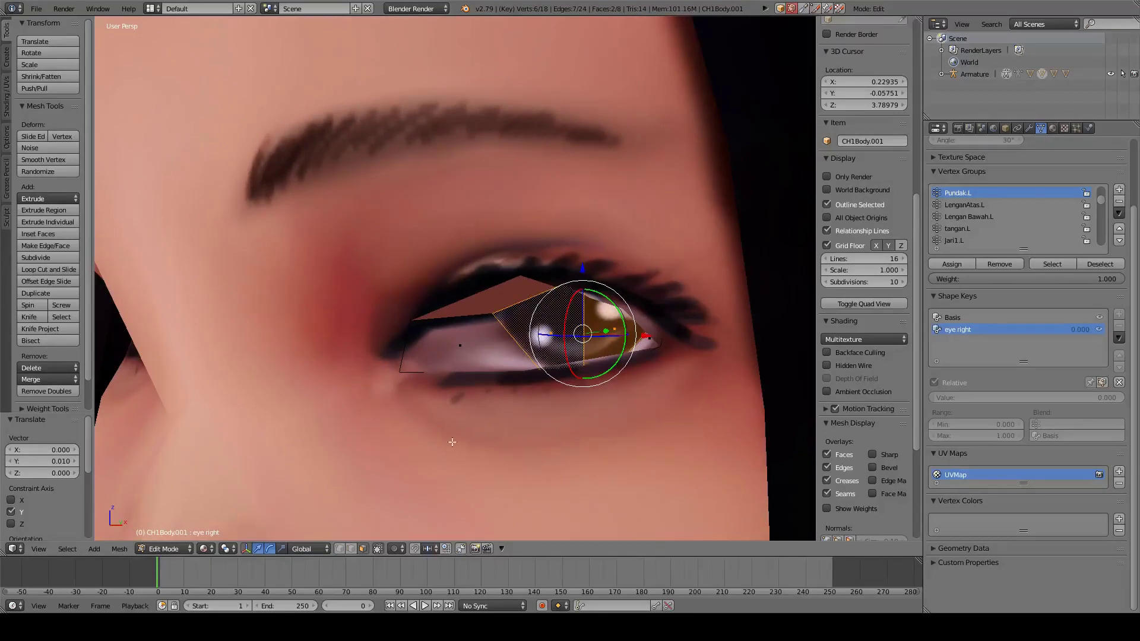
{"action": "right_click", "coordinate": [502, 319]}
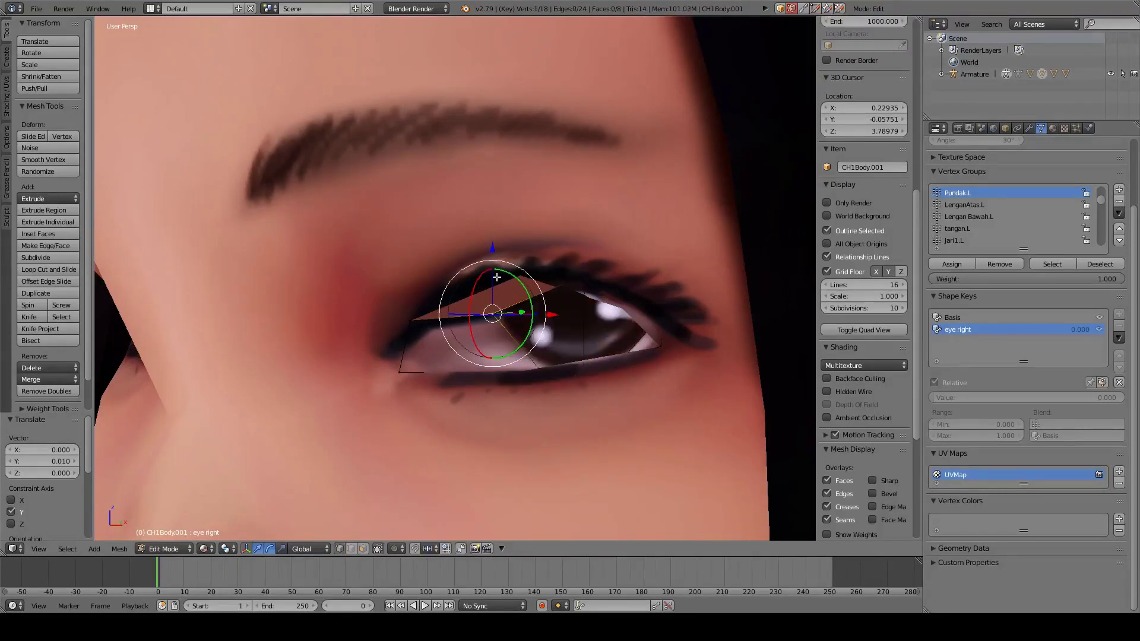
{"action": "key", "text": "g"}
{"action": "key", "text": "z"}
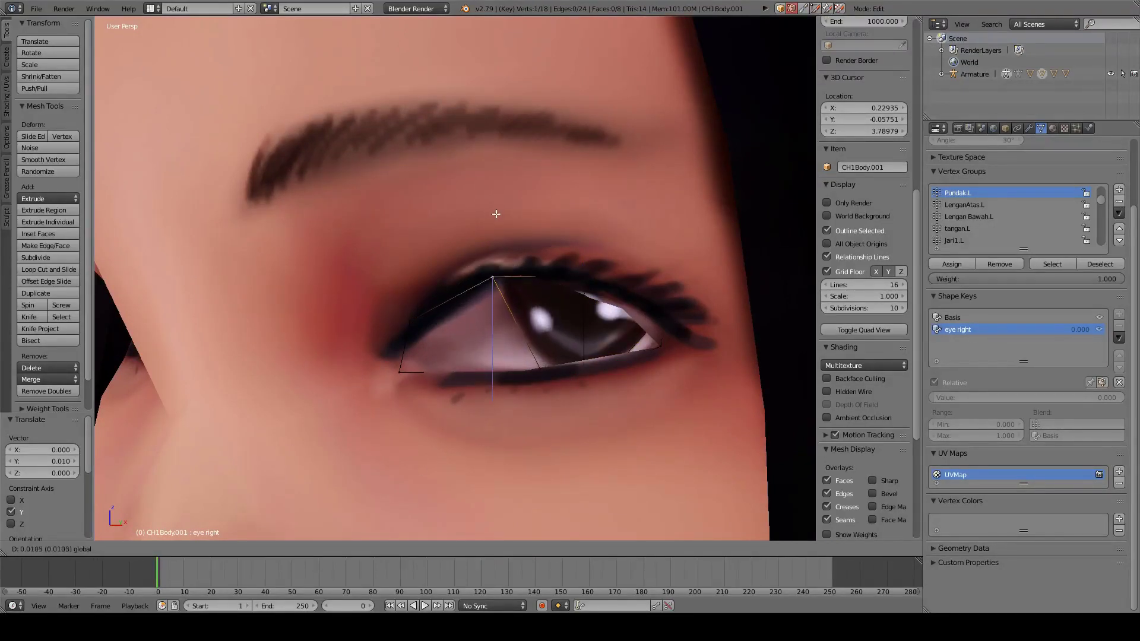
{"action": "left_click", "coordinate": [496, 212]}
{"action": "middle_click_drag", "start_coordinate": [496, 211], "coordinate": [456, 304]}
{"action": "left_click_drag", "start_coordinate": [464, 304], "coordinate": [471, 305]}
Select both iris faces of the character's right eye and move them about 0.008 along X
{"action": "scroll", "coordinate": [472, 305], "scroll_direction": "down", "scroll_amount": 6}
{"action": "middle_click_drag", "start_coordinate": [422, 317], "coordinate": [573, 305]}
{"action": "scroll", "coordinate": [501, 330], "scroll_direction": "up", "scroll_amount": 6}
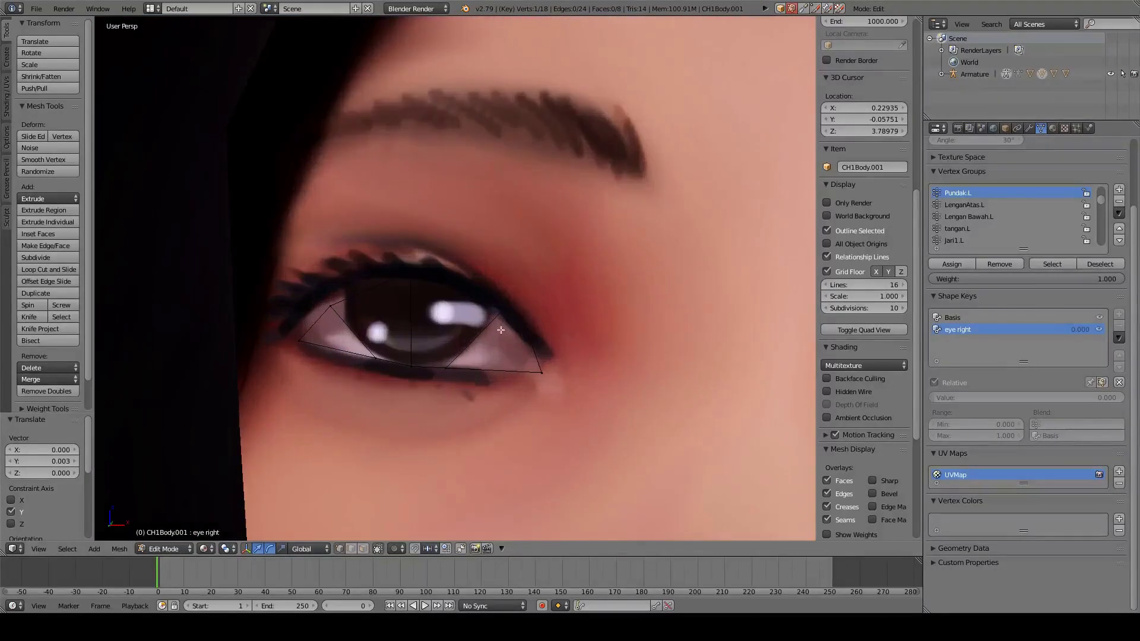
{"action": "left_click", "coordinate": [364, 551]}
{"action": "right_click", "coordinate": [366, 342]}
{"action": "right_click", "coordinate": [437, 336], "text": "shift"}
{"action": "middle_click_drag", "start_coordinate": [497, 340], "coordinate": [462, 381]}
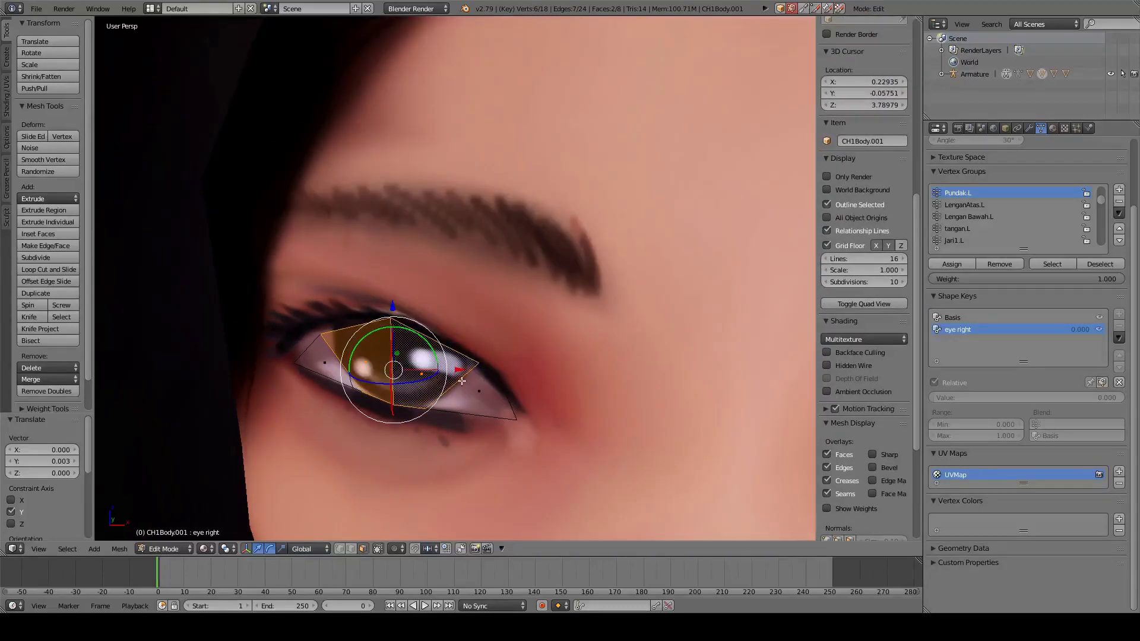
{"action": "key", "text": "g"}
{"action": "key", "text": "x"}
{"action": "left_click", "coordinate": [425, 378]}
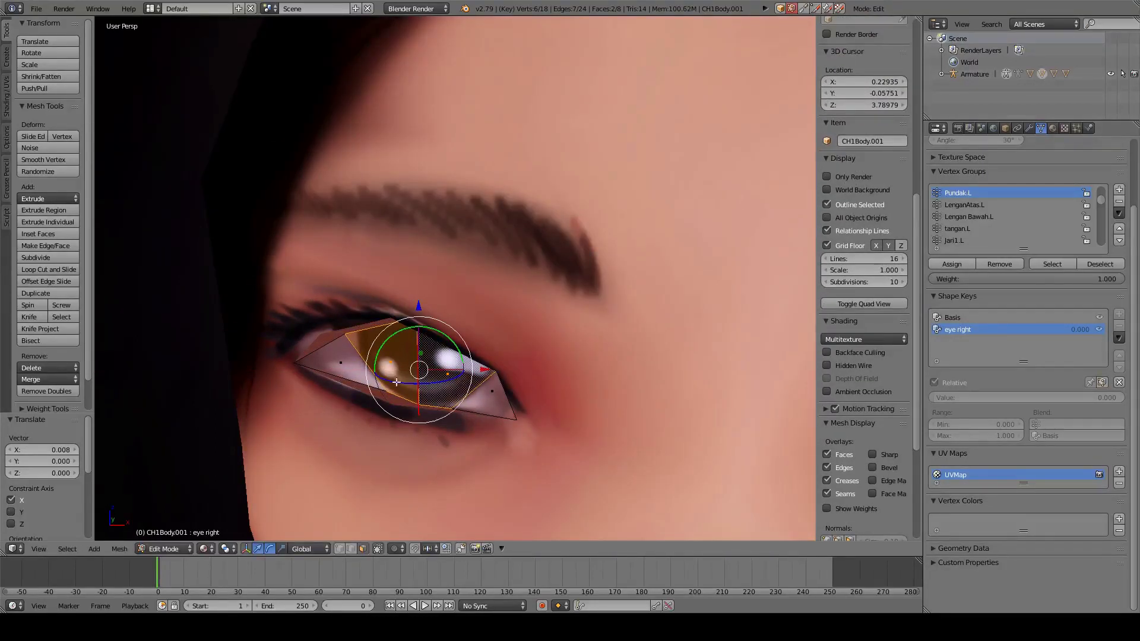
Rotate the right eye's iris faces slightly, then shift them about 0.003 along X and -0.006 along Y
{"action": "key", "text": "r"}
{"action": "left_click", "coordinate": [406, 387]}
{"action": "key", "text": "g"}
{"action": "key", "text": "x"}
{"action": "left_click", "coordinate": [450, 382]}
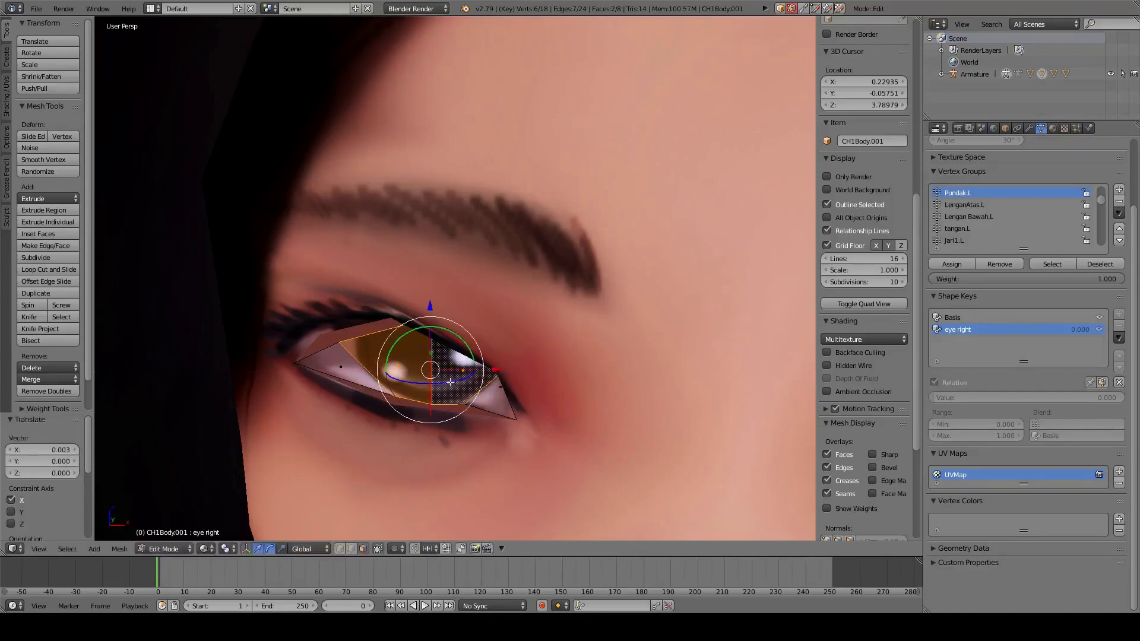
{"action": "middle_click_drag", "start_coordinate": [441, 369], "coordinate": [452, 330]}
{"action": "key", "text": "g"}
{"action": "key", "text": "y"}
{"action": "left_click", "coordinate": [381, 357]}
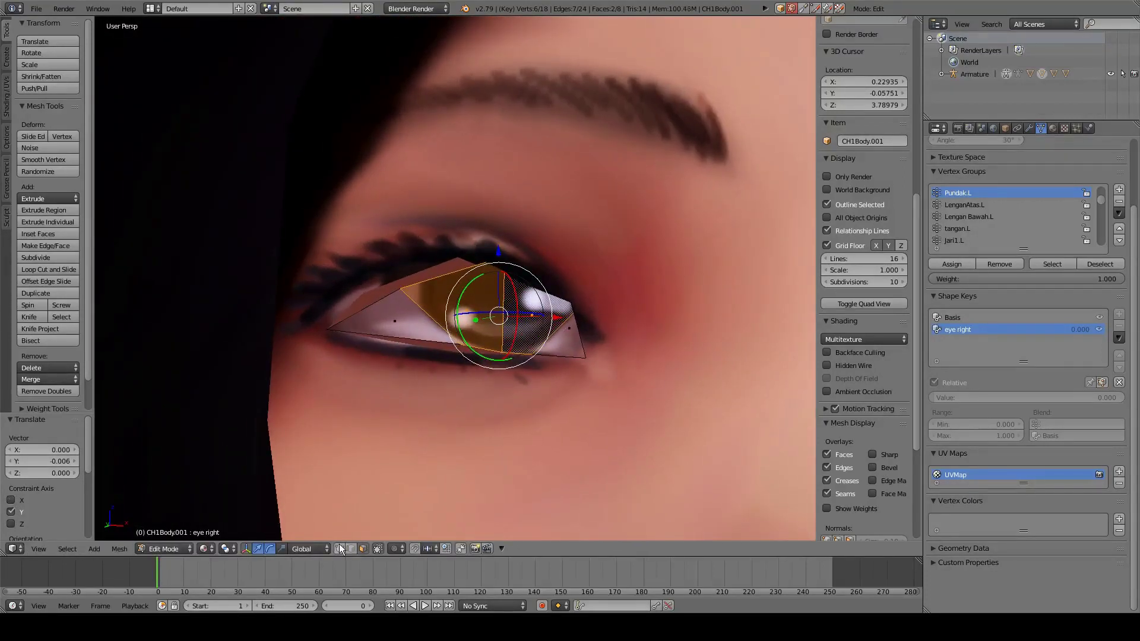
In vertex selection, raise the right eye's outer upper vertex to the lid line and lower the vertex on its outer lower edge
{"action": "right_click", "coordinate": [402, 290]}
{"action": "left_click_drag", "start_coordinate": [401, 229], "coordinate": [402, 203]}
{"action": "middle_click_drag", "start_coordinate": [408, 247], "coordinate": [410, 260]}
{"action": "right_click", "coordinate": [457, 362]}
{"action": "left_click_drag", "start_coordinate": [456, 289], "coordinate": [456, 296]}
Lower the right eye's inner lower-edge vertex about 0.001 along Z, then about 0.0007 more
{"action": "right_click", "coordinate": [503, 358]}
{"action": "right_click", "coordinate": [527, 361]}
{"action": "key", "text": "g"}
{"action": "key", "text": "z"}
{"action": "left_click", "coordinate": [535, 352]}
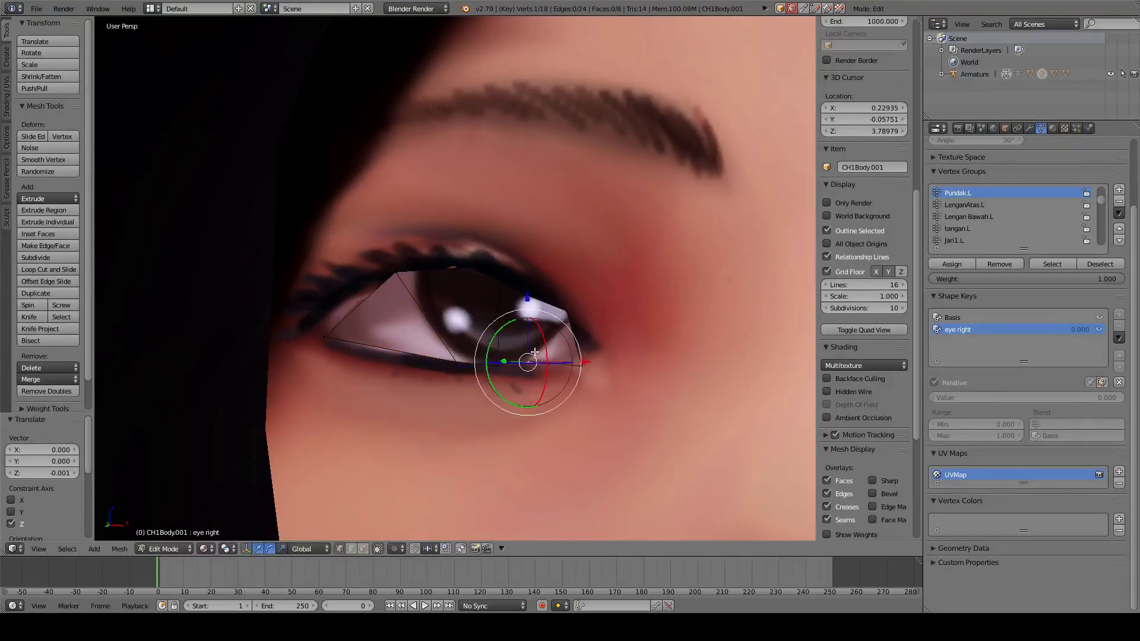
{"action": "left_click_drag", "start_coordinate": [528, 297], "coordinate": [527, 300]}
Move the right eye's outer upper vertex about 0.012 along Y
{"action": "right_click", "coordinate": [407, 272]}
{"action": "middle_click_drag", "start_coordinate": [407, 271], "coordinate": [375, 314]}
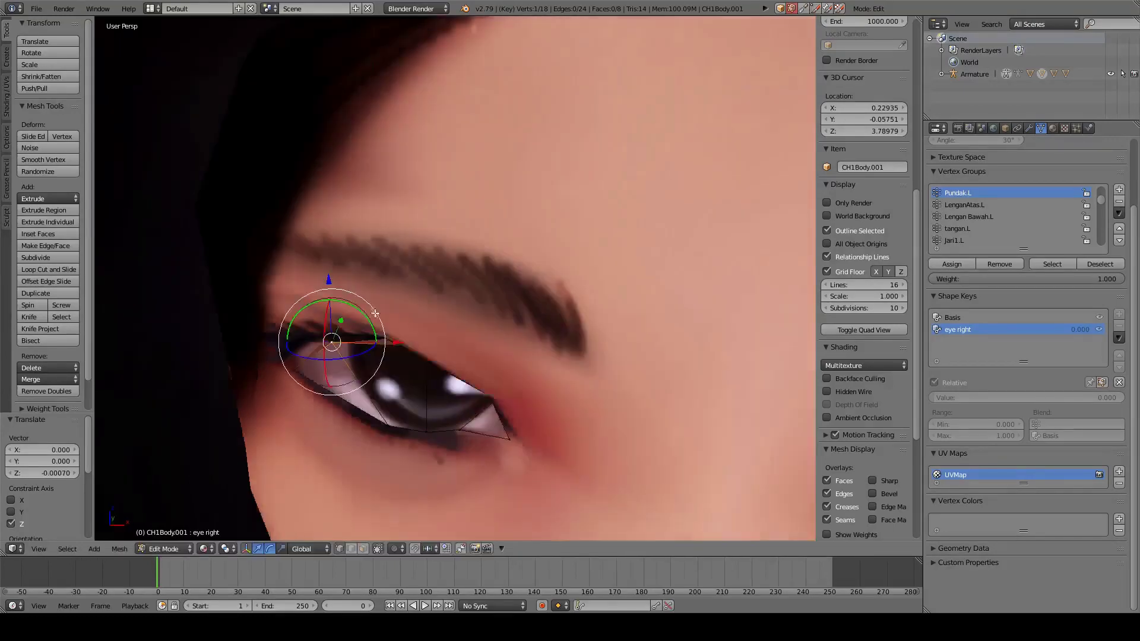
{"action": "key", "text": "g"}
{"action": "key", "text": "y"}
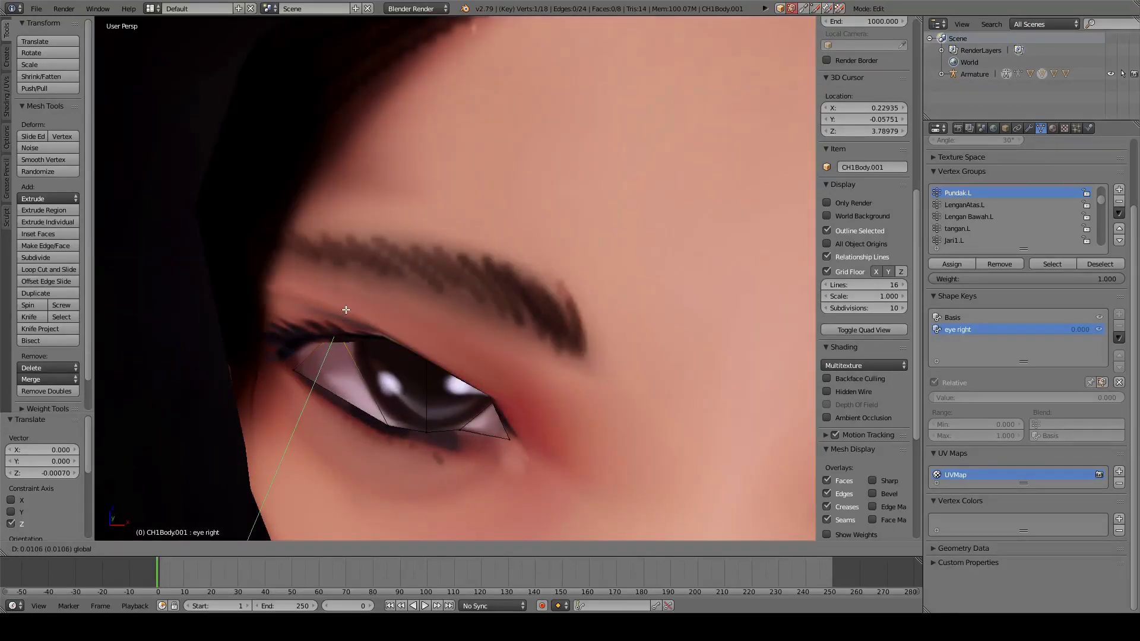
{"action": "left_click", "coordinate": [347, 314]}
Return to Object Mode and test the "eye right" shape key by varying its value, ending at 0
{"action": "scroll", "coordinate": [570, 354], "scroll_direction": "down", "scroll_amount": 5}
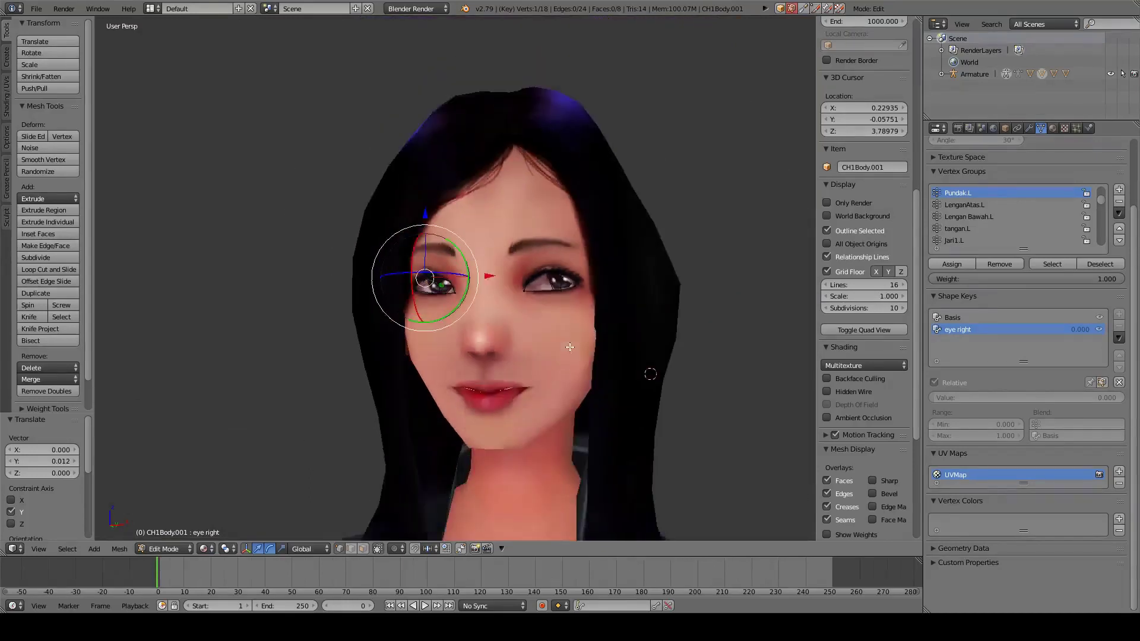
{"action": "middle_click_drag", "start_coordinate": [570, 355], "coordinate": [577, 359]}
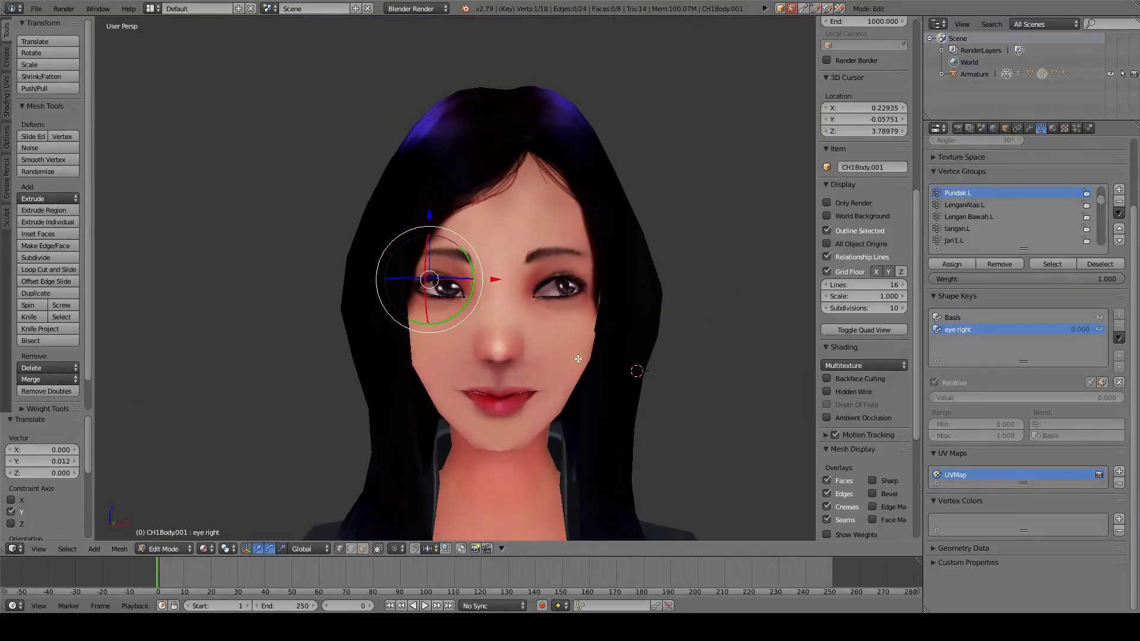
{"action": "key", "text": "Tab"}
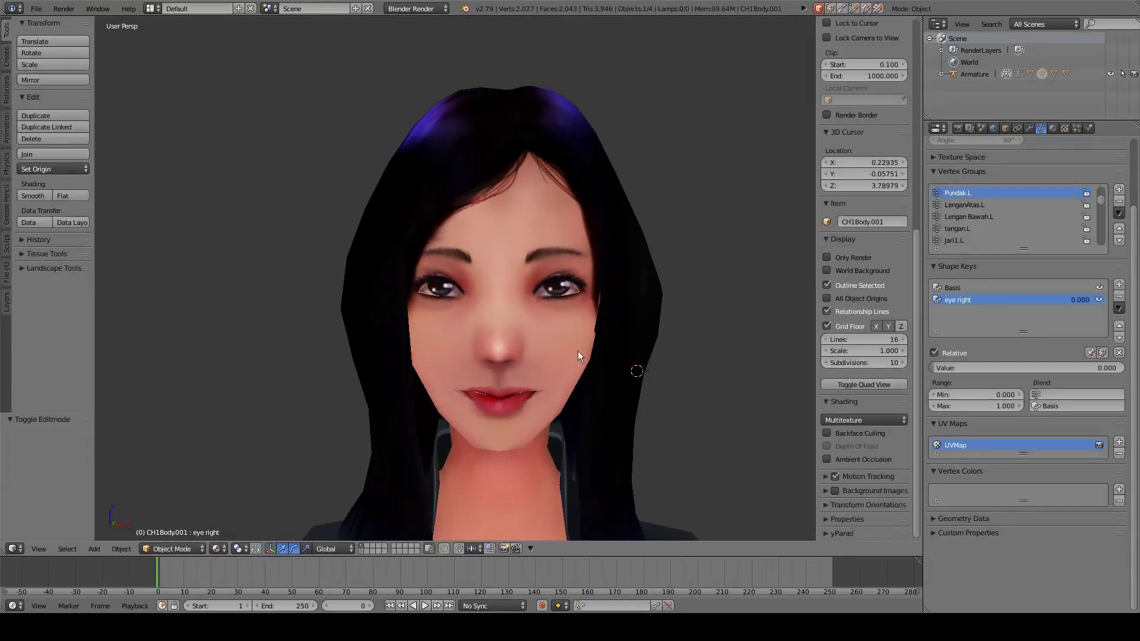
{"action": "mouse_move", "coordinate": [578, 351]}
{"action": "middle_mouse_down"}
{"action": "mouse_move", "coordinate": [561, 351]}
{"action": "mouse_move", "coordinate": [564, 361]}
{"action": "middle_mouse_up"}
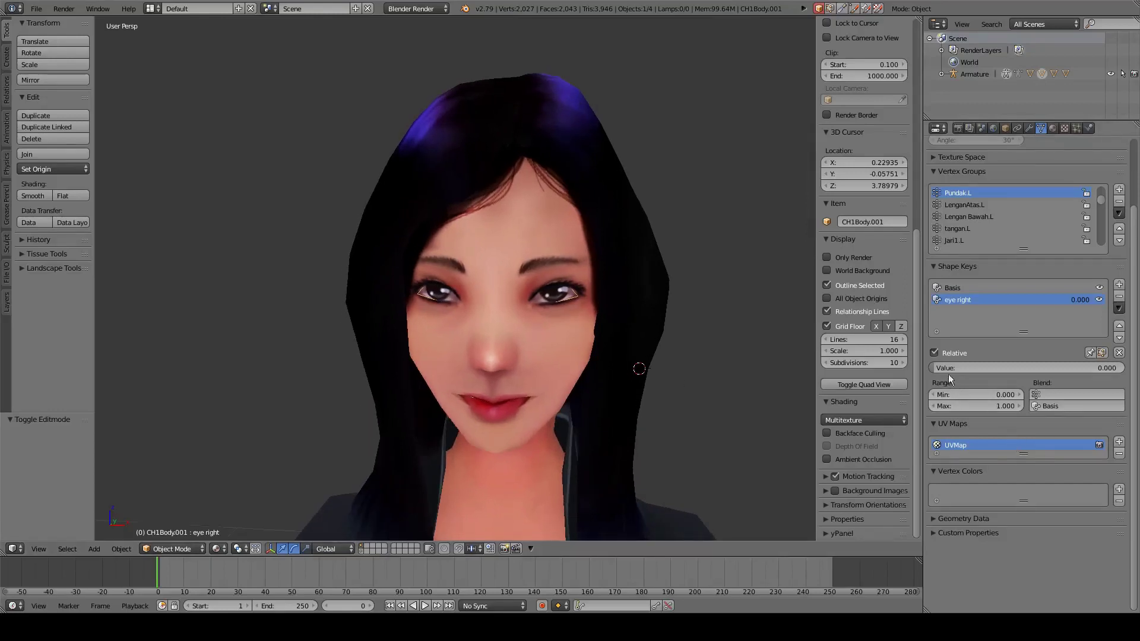
{"action": "mouse_move", "coordinate": [944, 369]}
{"action": "left_mouse_down"}
{"action": "mouse_move", "coordinate": [1116, 368]}
{"action": "mouse_move", "coordinate": [935, 368]}
{"action": "left_mouse_up"}
{"action": "middle_click_drag", "start_coordinate": [596, 316], "coordinate": [637, 301]}
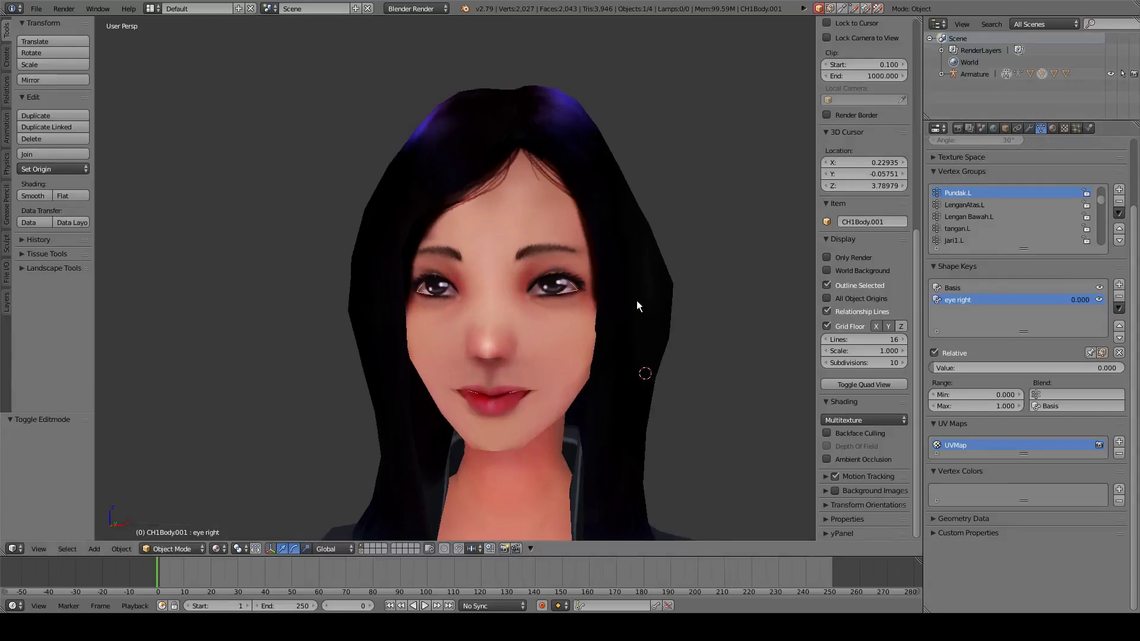
Add another shape key to the eyes object and name it "eye left"
{"action": "left_click", "coordinate": [1119, 285]}
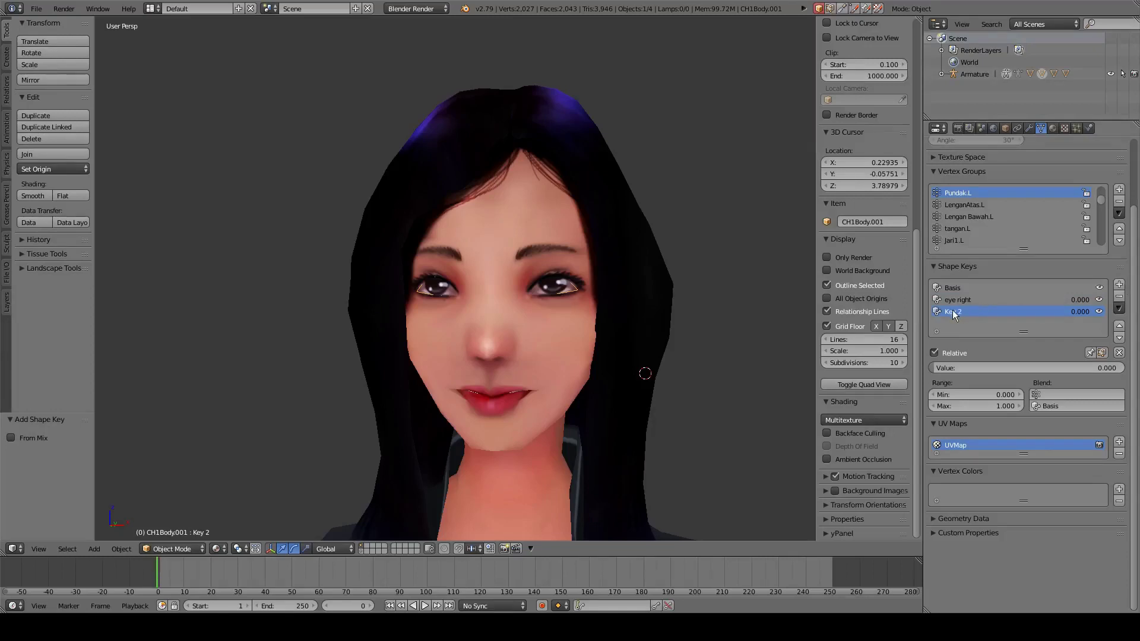
{"action": "type", "text": "e"}
{"action": "key", "text": "Return"}
In Edit Mode, select both iris faces of the character's right eye, shift them outwards and rotate them about -13.8° around Z
{"action": "key", "text": "Tab"}
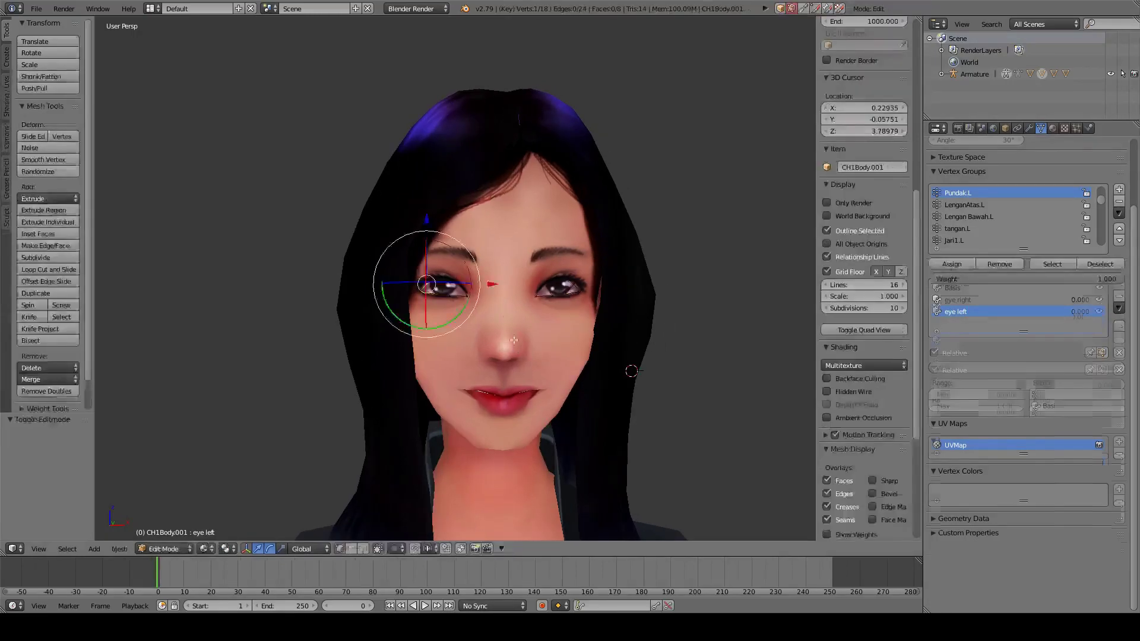
{"action": "scroll", "coordinate": [515, 341], "scroll_direction": "up", "scroll_amount": 7}
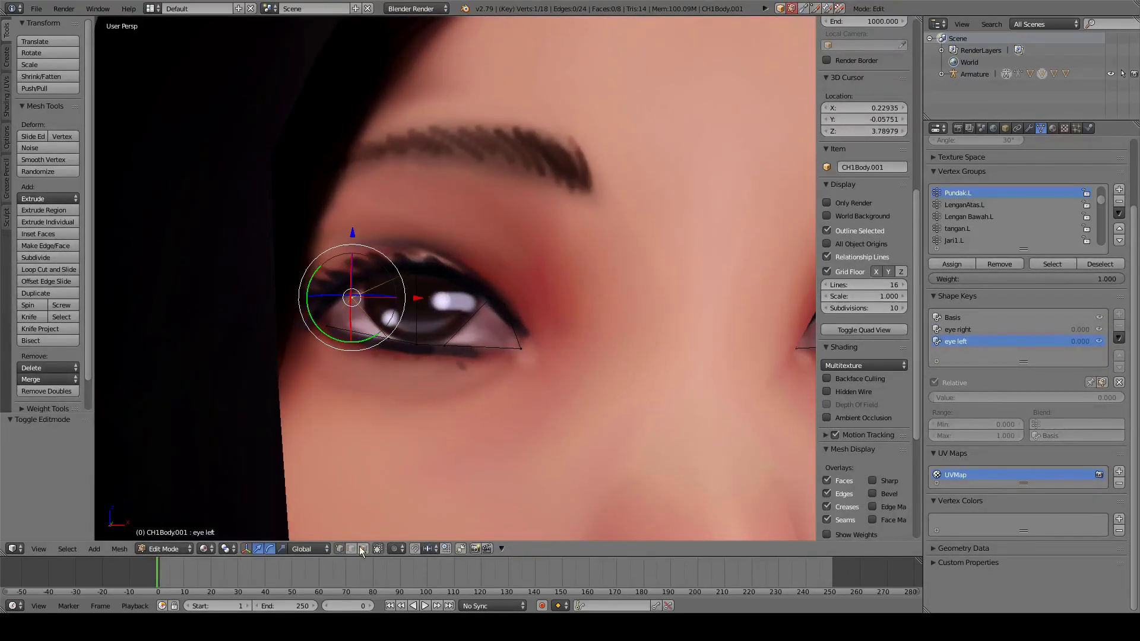
{"action": "left_click", "coordinate": [361, 548]}
{"action": "right_click", "coordinate": [390, 319]}
{"action": "right_click", "coordinate": [434, 337], "text": "shift"}
{"action": "middle_click_drag", "start_coordinate": [430, 346], "coordinate": [507, 351]}
{"action": "left_click_drag", "start_coordinate": [521, 342], "coordinate": [411, 354]}
{"action": "key", "text": "ctrl+z"}
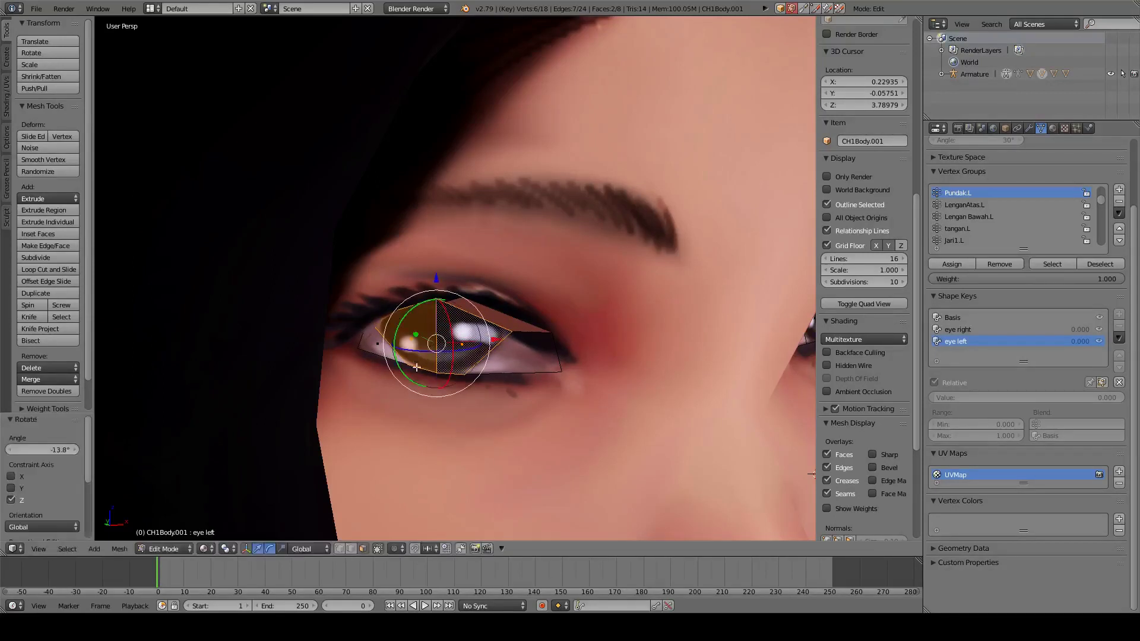
Move the right eye's iris faces about 0.007 along Y
{"action": "middle_click_drag", "start_coordinate": [411, 355], "coordinate": [382, 376]}
{"action": "left_click_drag", "start_coordinate": [386, 342], "coordinate": [383, 352]}
{"action": "middle_click_drag", "start_coordinate": [383, 352], "coordinate": [373, 389]}
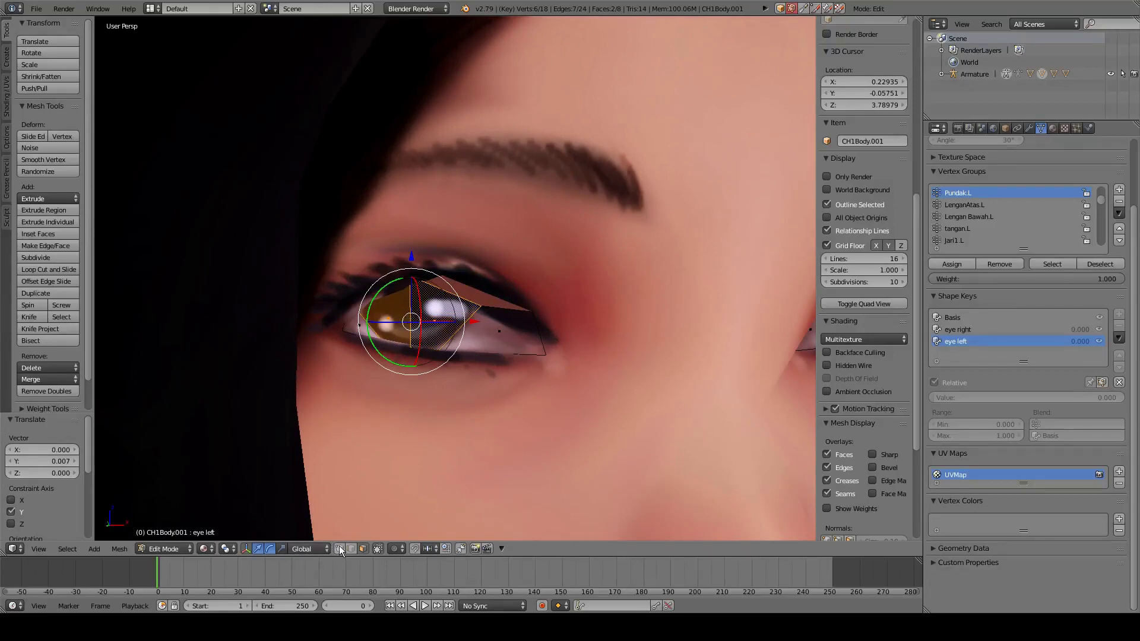
In vertex selection, raise the right eye's inner upper vertex to the lid line and fine-tune the vertex heights along Z
{"action": "right_click", "coordinate": [481, 265]}
{"action": "left_click_drag", "start_coordinate": [481, 245], "coordinate": [482, 214]}
{"action": "middle_click_drag", "start_coordinate": [482, 214], "coordinate": [458, 315]}
{"action": "mouse_move", "coordinate": [438, 324]}
{"action": "left_mouse_down"}
{"action": "mouse_move", "coordinate": [438, 313]}
{"action": "mouse_move", "coordinate": [437, 323]}
{"action": "left_mouse_up"}
{"action": "middle_click_drag", "start_coordinate": [438, 323], "coordinate": [401, 331]}
In face selection, select both iris faces of the character's left eye and shift them along X towards the nose
{"action": "scroll", "coordinate": [400, 331], "scroll_direction": "down", "scroll_amount": 4}
{"action": "middle_click_drag", "start_coordinate": [727, 341], "coordinate": [667, 339]}
{"action": "scroll", "coordinate": [689, 337], "scroll_direction": "up", "scroll_amount": 3}
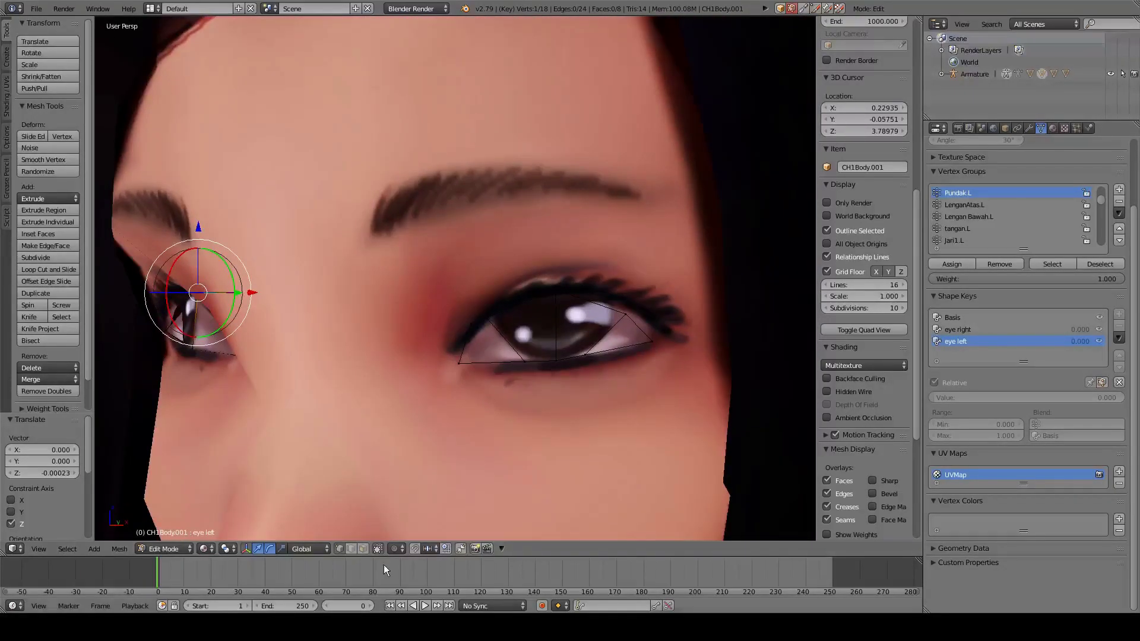
{"action": "left_click", "coordinate": [364, 553]}
{"action": "right_click", "coordinate": [536, 343]}
{"action": "right_click", "coordinate": [565, 336], "text": "shift"}
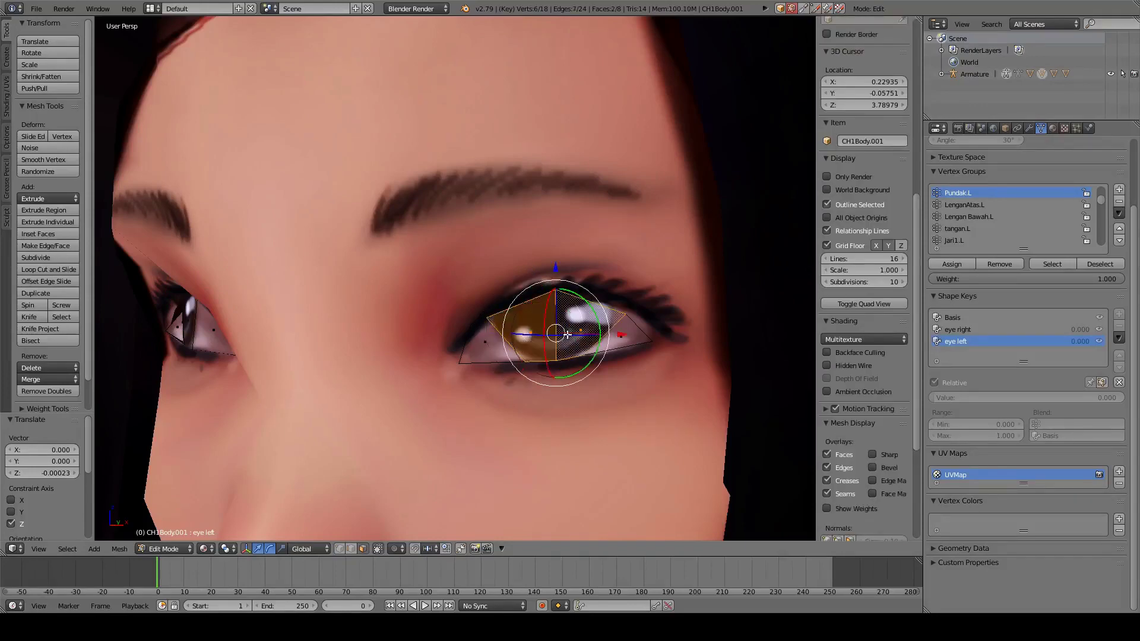
{"action": "middle_click_drag", "start_coordinate": [562, 386], "coordinate": [593, 431]}
{"action": "key", "text": "g"}
{"action": "key", "text": "x"}
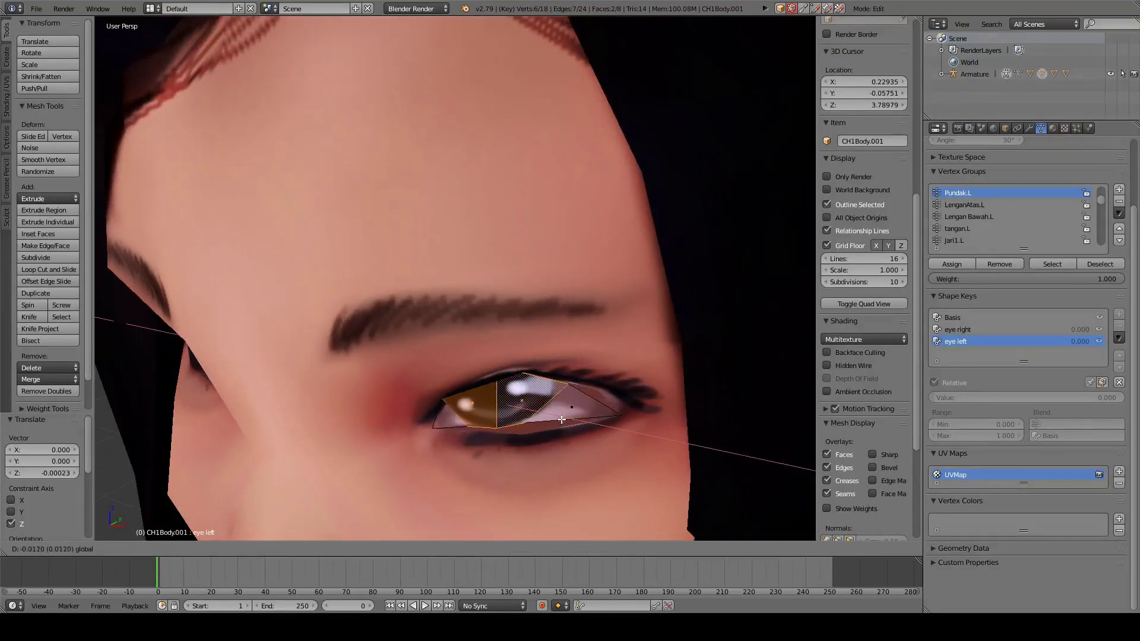
{"action": "left_click", "coordinate": [536, 421]}
Rotate the left eye's iris faces about -21.1° around Z and move them about 0.002 along X
{"action": "left_click_drag", "start_coordinate": [508, 420], "coordinate": [499, 422]}
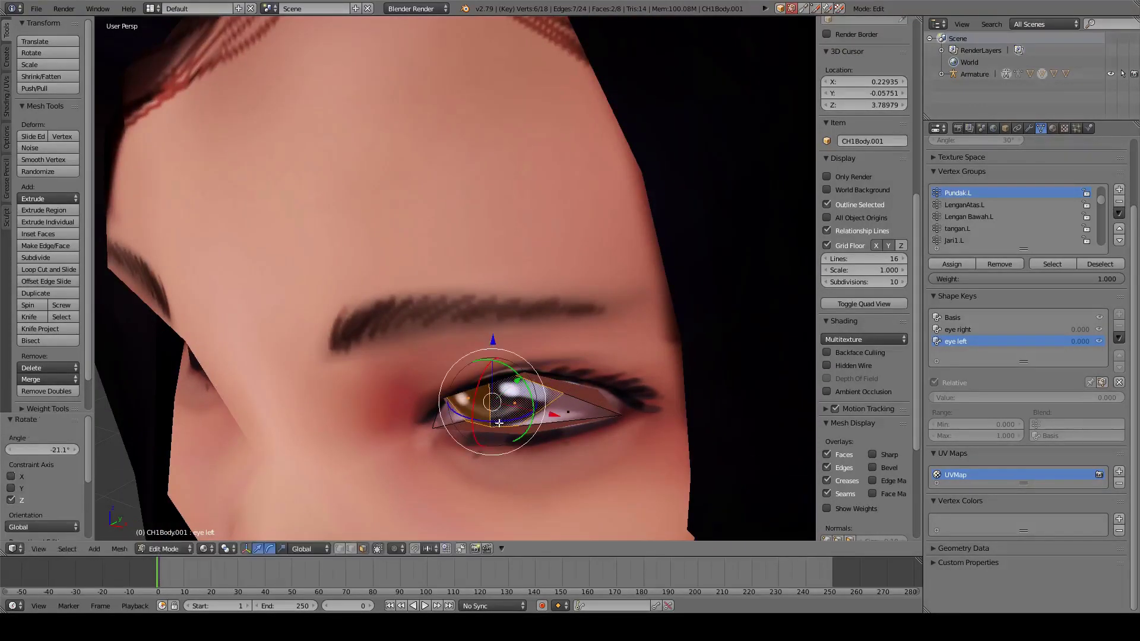
{"action": "left_click_drag", "start_coordinate": [518, 380], "coordinate": [552, 422]}
{"action": "middle_click_drag", "start_coordinate": [503, 442], "coordinate": [500, 425]}
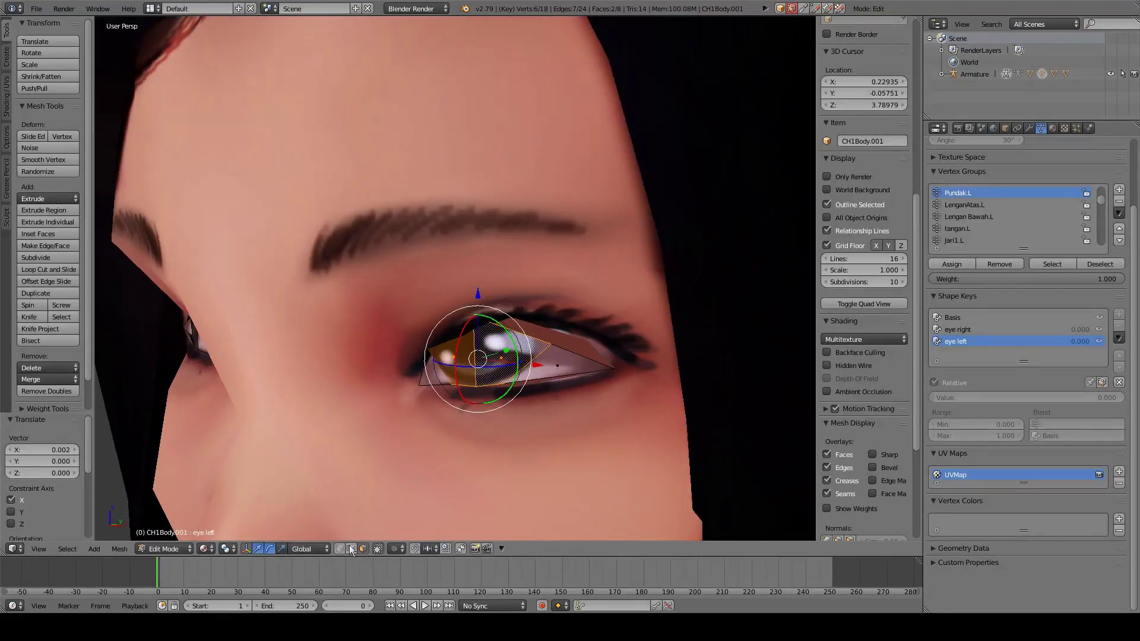
In vertex selection, raise the left eye's outer upper iris vertex about 0.012 along Z and shift it about 0.002 along Y
{"action": "right_click", "coordinate": [553, 335]}
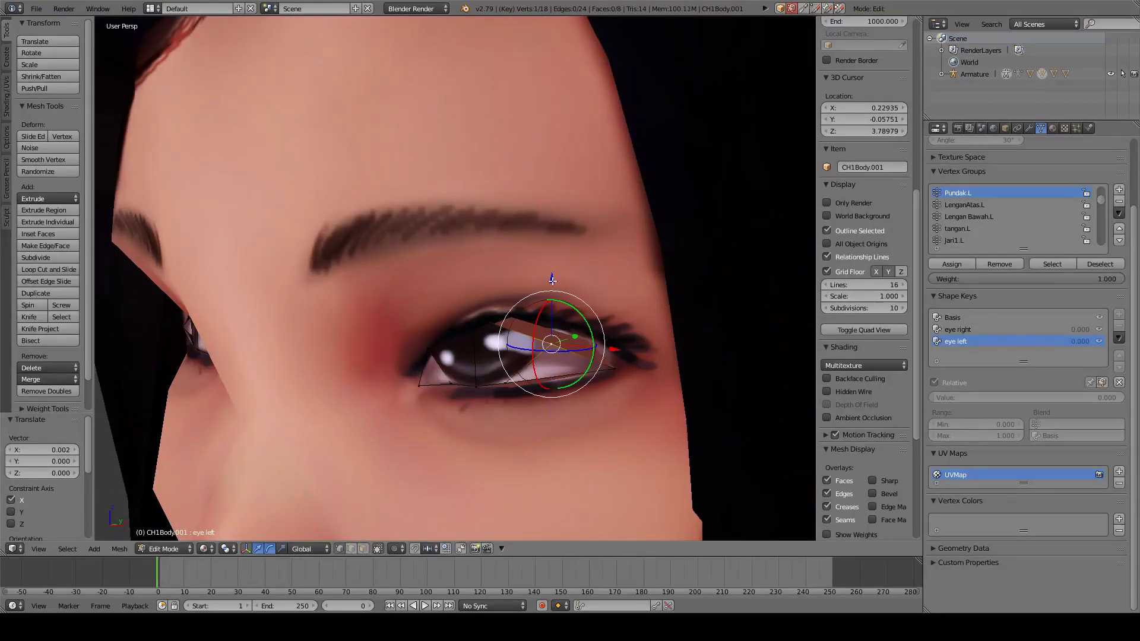
{"action": "left_click_drag", "start_coordinate": [552, 279], "coordinate": [553, 250]}
{"action": "middle_click_drag", "start_coordinate": [553, 250], "coordinate": [495, 374]}
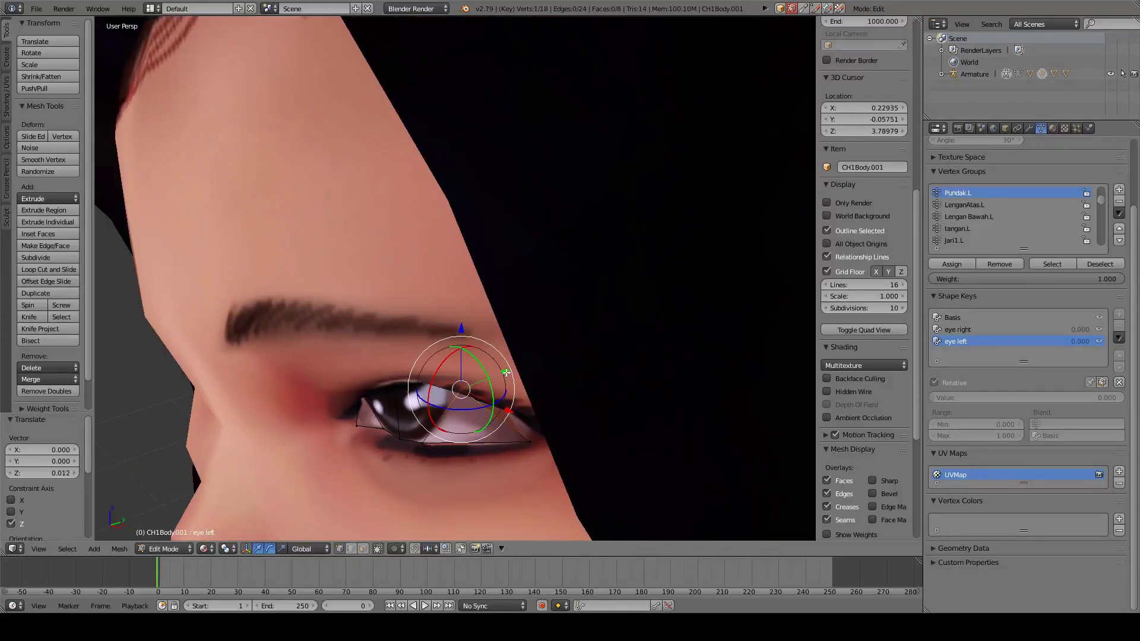
{"action": "left_click_drag", "start_coordinate": [506, 373], "coordinate": [510, 372]}
Lower the left eye's bottom iris vertex slightly along Z and move it about 0.006 along Y
{"action": "right_click", "coordinate": [427, 438]}
{"action": "middle_click_drag", "start_coordinate": [428, 428], "coordinate": [449, 402]}
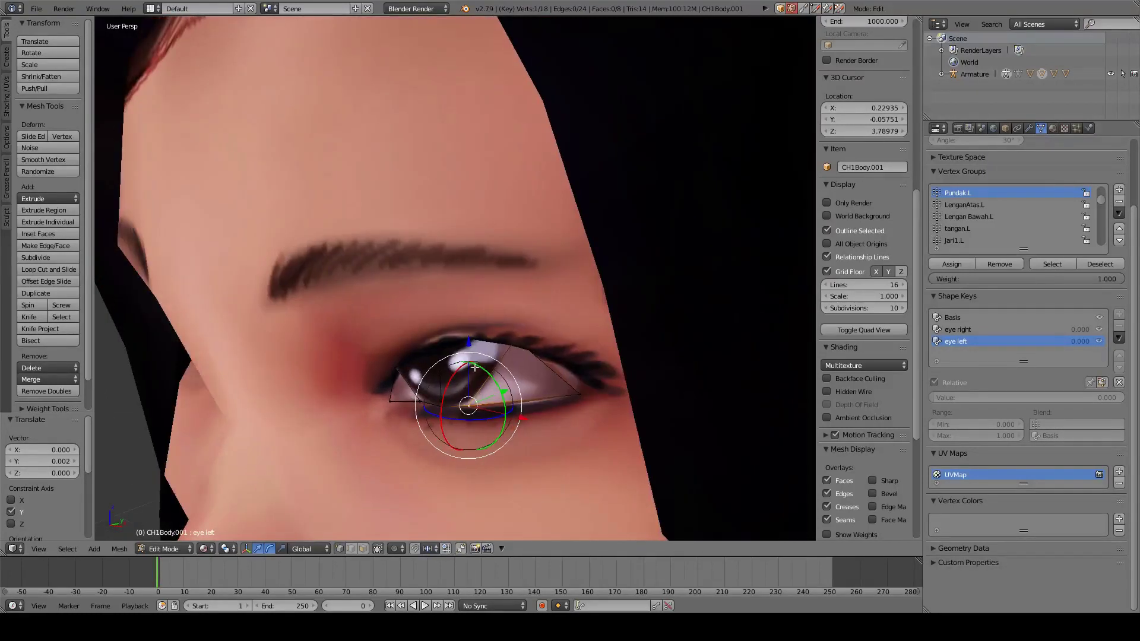
{"action": "left_click_drag", "start_coordinate": [469, 344], "coordinate": [470, 351]}
{"action": "left_click_drag", "start_coordinate": [485, 403], "coordinate": [497, 400]}
{"action": "scroll", "coordinate": [463, 411], "scroll_direction": "down", "scroll_amount": 5}
{"action": "mouse_move", "coordinate": [461, 412]}
{"action": "middle_mouse_down"}
{"action": "mouse_move", "coordinate": [493, 401]}
{"action": "mouse_move", "coordinate": [432, 400]}
{"action": "mouse_move", "coordinate": [473, 403]}
{"action": "middle_mouse_up"}
{"action": "scroll", "coordinate": [493, 402], "scroll_direction": "down", "scroll_amount": 3}
{"action": "scroll", "coordinate": [369, 329], "scroll_direction": "up", "scroll_amount": 7}
{"action": "scroll", "coordinate": [296, 343], "scroll_direction": "down", "scroll_amount": 3}
Move the right eye's outer upper vertex about -0.009 along Y
{"action": "middle_click_drag", "start_coordinate": [287, 341], "coordinate": [337, 339]}
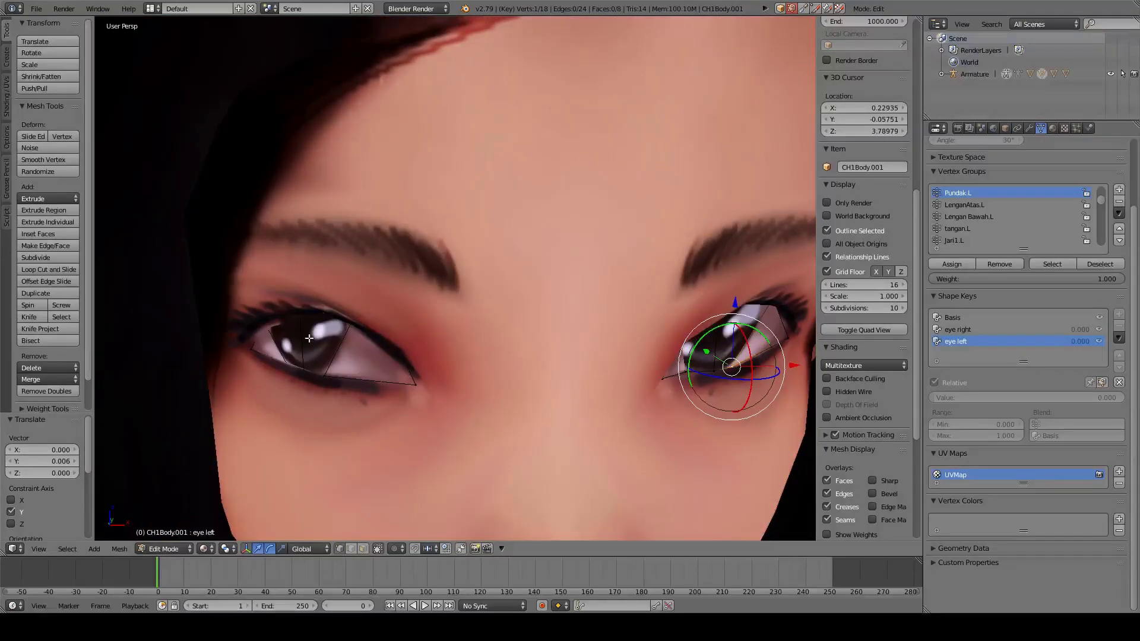
{"action": "right_click", "coordinate": [269, 324]}
{"action": "middle_click_drag", "start_coordinate": [269, 325], "coordinate": [278, 345]}
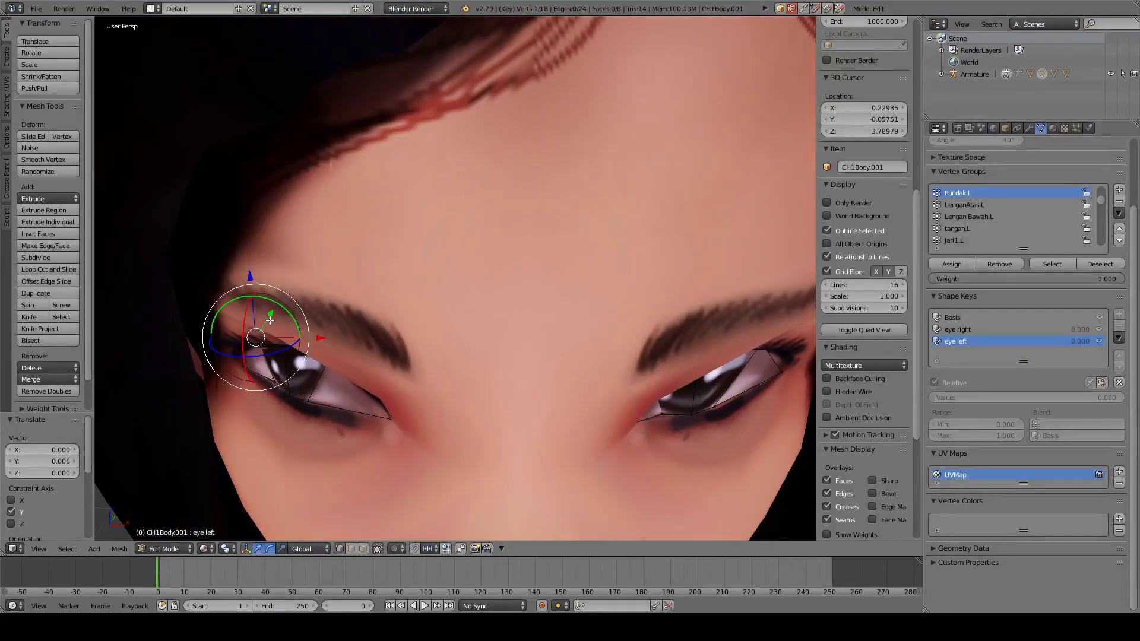
{"action": "left_click_drag", "start_coordinate": [270, 316], "coordinate": [266, 327]}
{"action": "middle_click_drag", "start_coordinate": [298, 392], "coordinate": [310, 364]}
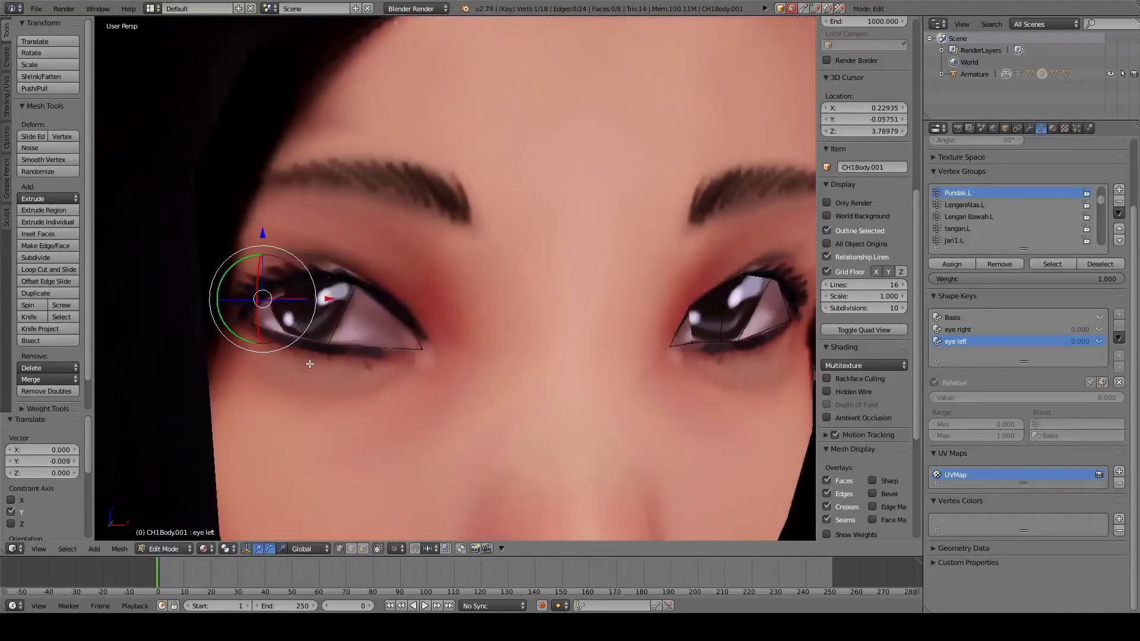
Return to Object Mode and set the "eye left" shape key value to 1.000
{"action": "scroll", "coordinate": [310, 364], "scroll_direction": "down", "scroll_amount": 6}
{"action": "middle_click_drag", "start_coordinate": [400, 369], "coordinate": [556, 433]}
{"action": "key", "text": "Tab"}
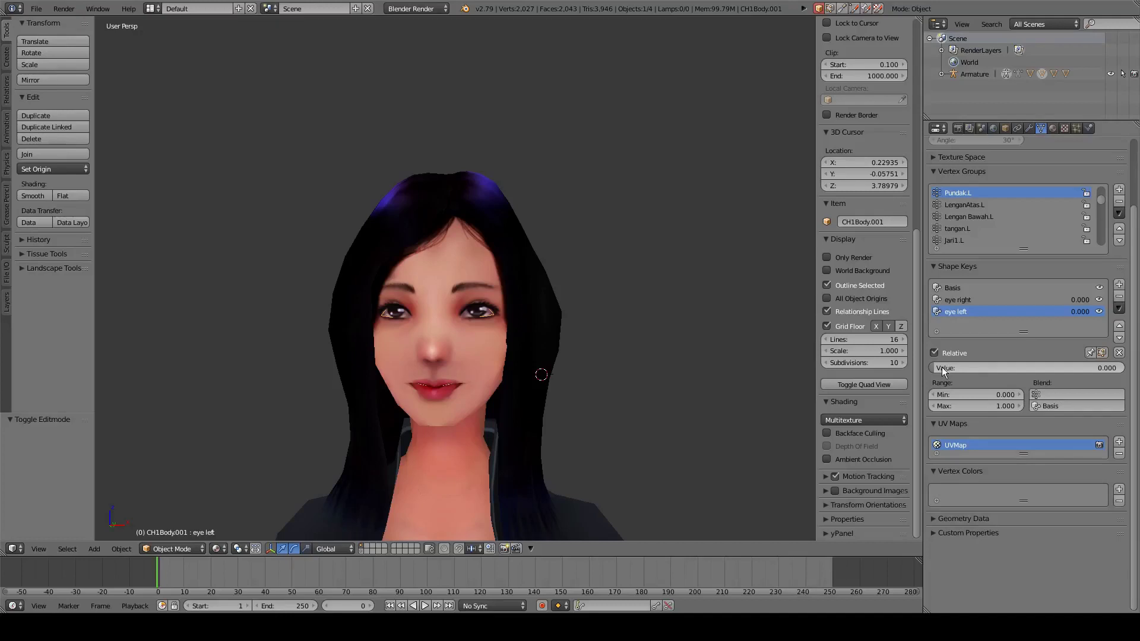
{"action": "left_click_drag", "start_coordinate": [941, 367], "coordinate": [1134, 367]}
In Edit Mode, move the left eye's outer upper iris vertex about -0.003 along Z, -0.006 along X and 0.007 along Y
{"action": "scroll", "coordinate": [405, 316], "scroll_direction": "up", "scroll_amount": 5}
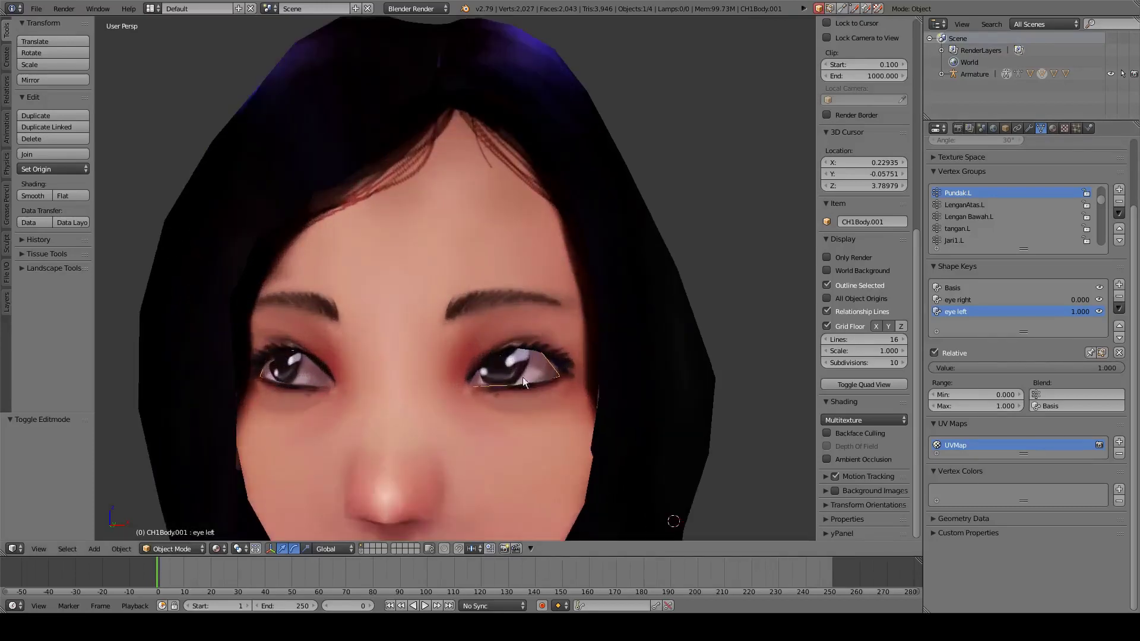
{"action": "middle_click_drag", "start_coordinate": [523, 377], "coordinate": [498, 361]}
{"action": "scroll", "coordinate": [494, 380], "scroll_direction": "up", "scroll_amount": 1}
{"action": "key", "text": "Tab"}
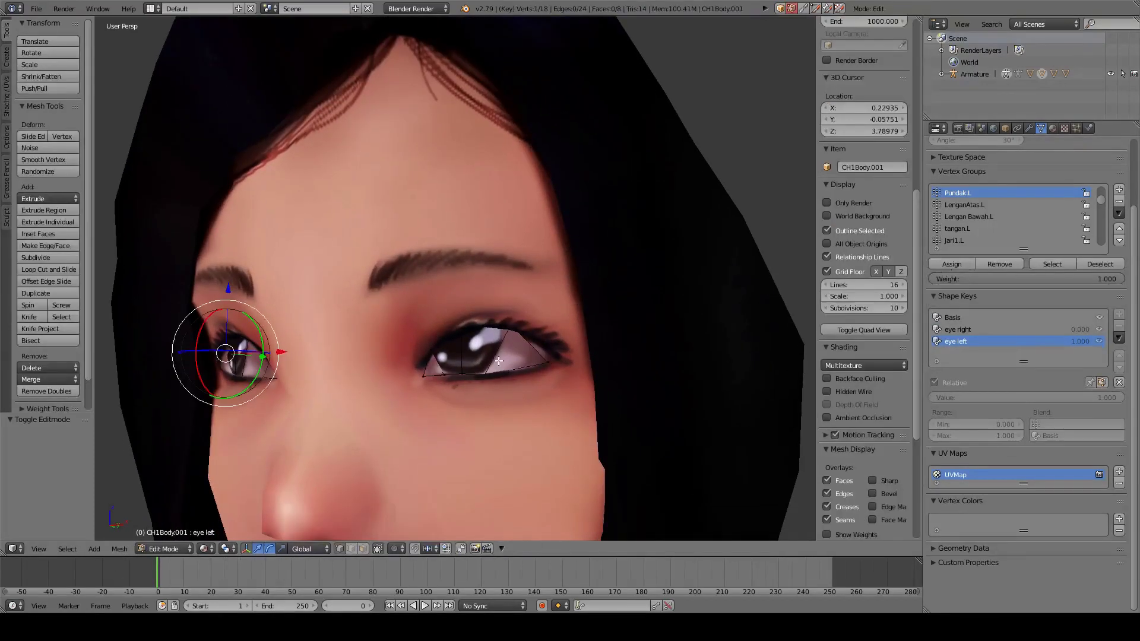
{"action": "right_click", "coordinate": [512, 330]}
{"action": "left_click_drag", "start_coordinate": [509, 267], "coordinate": [509, 273]}
{"action": "middle_click_drag", "start_coordinate": [520, 341], "coordinate": [527, 363]}
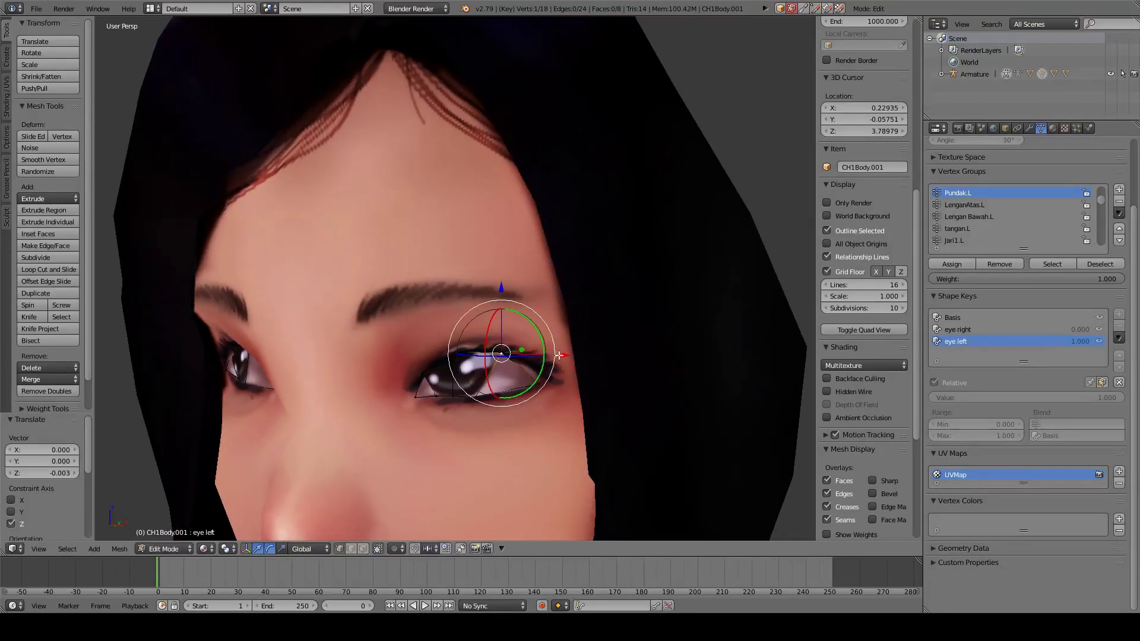
{"action": "left_click_drag", "start_coordinate": [559, 355], "coordinate": [547, 359]}
{"action": "middle_click_drag", "start_coordinate": [547, 359], "coordinate": [500, 383]}
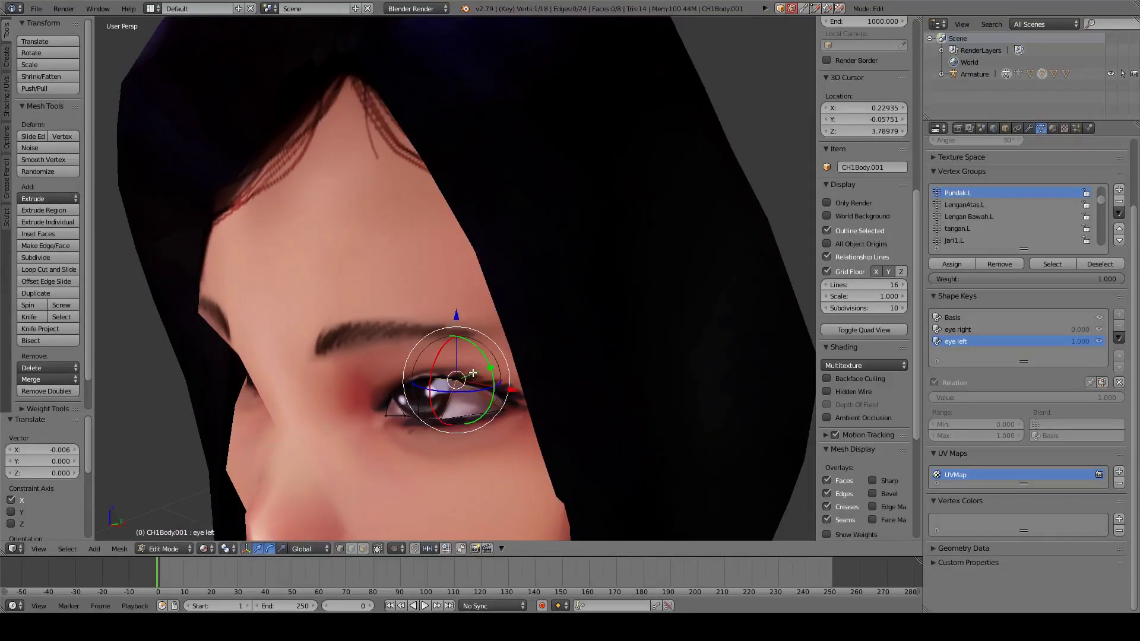
{"action": "left_click_drag", "start_coordinate": [472, 372], "coordinate": [475, 374]}
{"action": "middle_click_drag", "start_coordinate": [475, 374], "coordinate": [505, 360]}
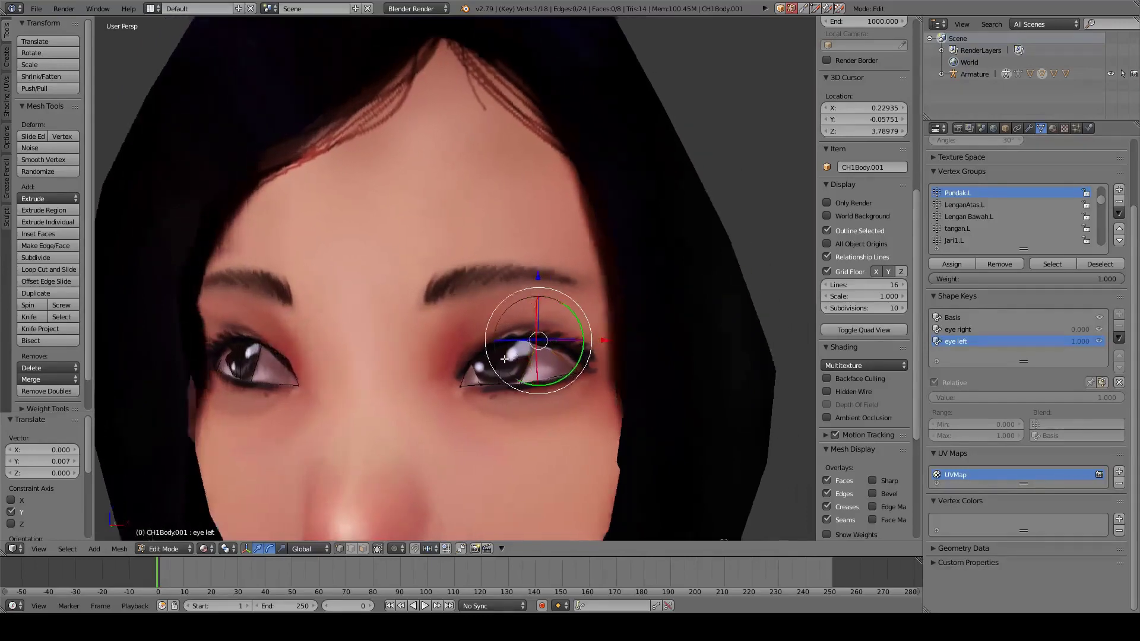
Back in Object Mode, reset "eye left" to 0.000, then try the "eye right" key and leave it at 0.000
{"action": "scroll", "coordinate": [505, 359], "scroll_direction": "down", "scroll_amount": 8}
{"action": "key", "text": "Tab"}
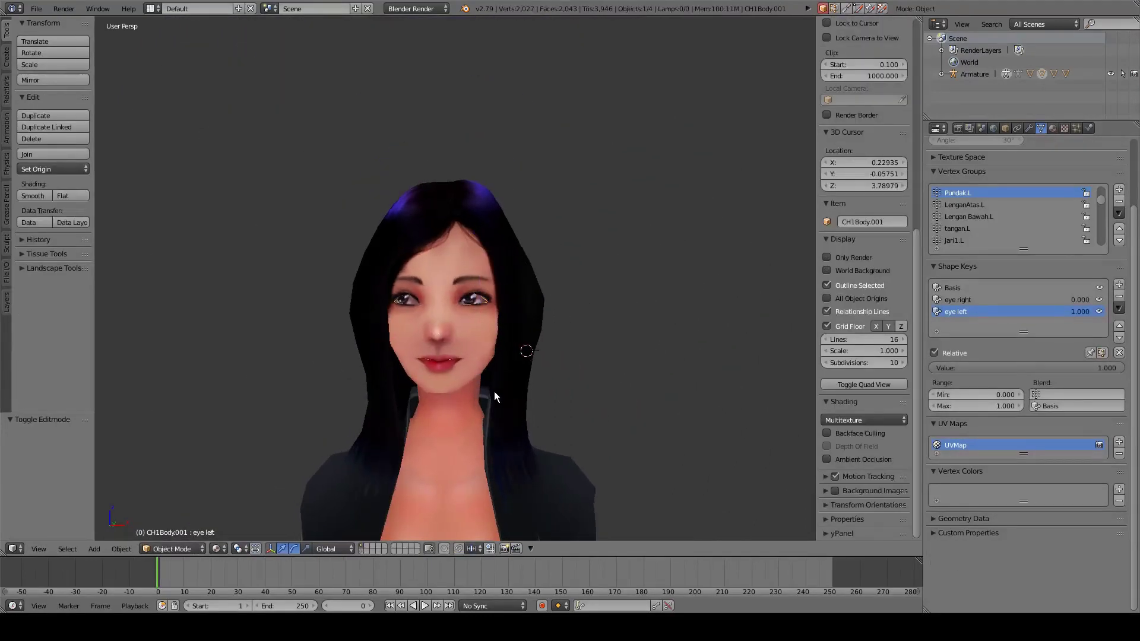
{"action": "left_click_drag", "start_coordinate": [980, 368], "coordinate": [784, 369]}
{"action": "left_click", "coordinate": [961, 302]}
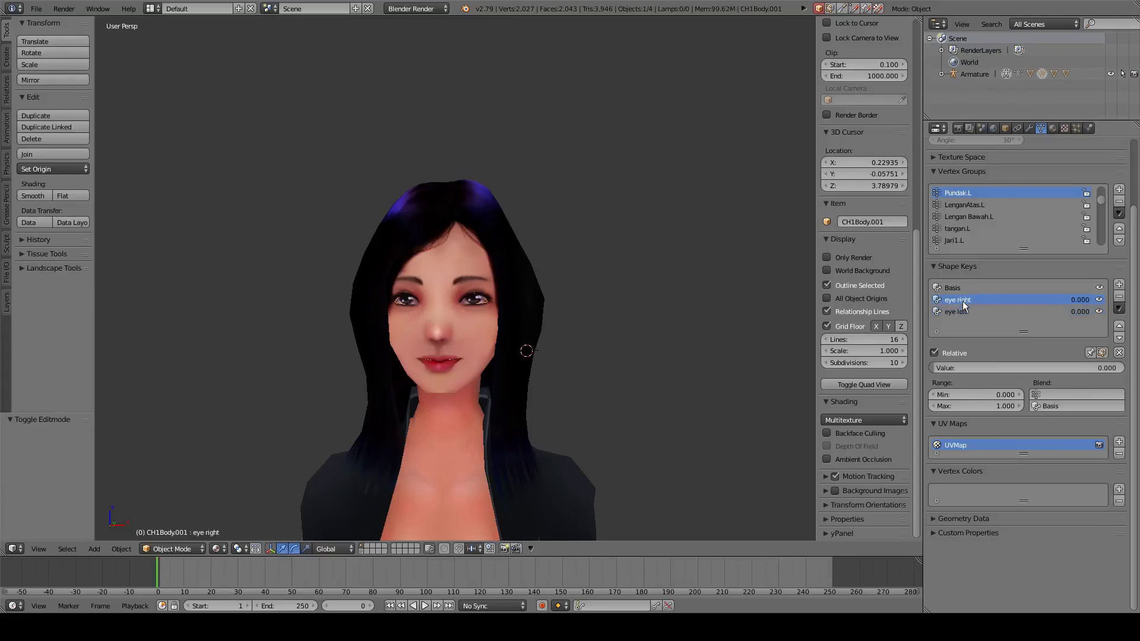
{"action": "mouse_move", "coordinate": [949, 368]}
{"action": "left_mouse_down"}
{"action": "mouse_move", "coordinate": [1137, 368]}
{"action": "mouse_move", "coordinate": [926, 368]}
{"action": "left_mouse_up"}
Deselect everything, select the eyes object and then the body, and join the eyes into the body mesh
{"action": "key", "text": "a"}
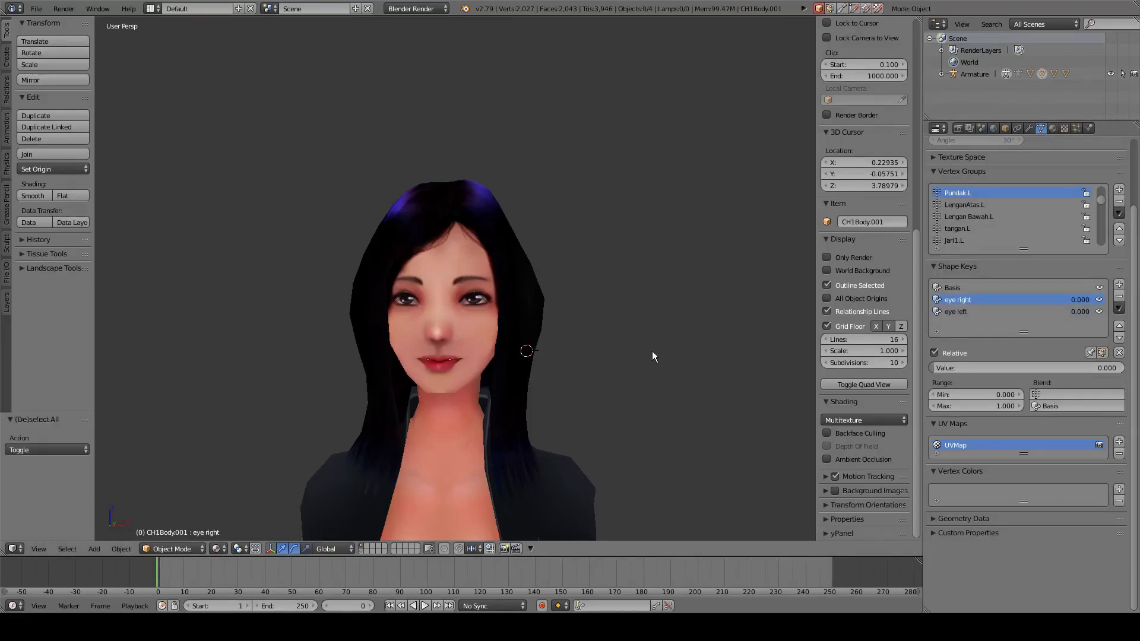
{"action": "middle_click_drag", "start_coordinate": [652, 351], "coordinate": [466, 339]}
{"action": "scroll", "coordinate": [561, 376], "scroll_direction": "up", "scroll_amount": 3}
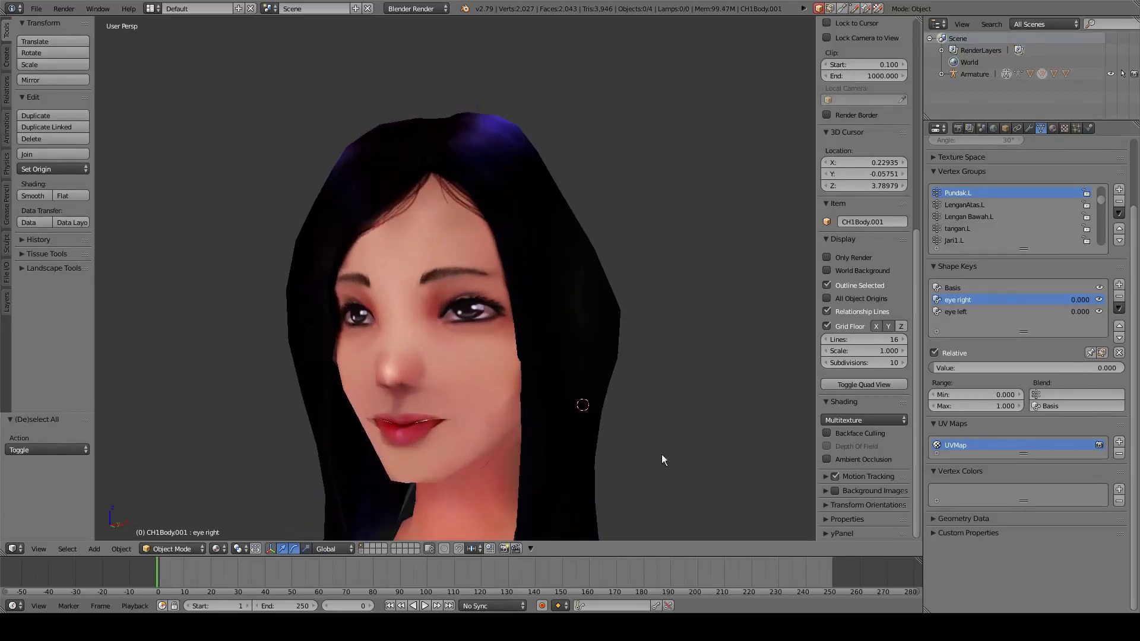
{"action": "middle_click_drag", "start_coordinate": [497, 350], "coordinate": [471, 375]}
{"action": "right_click", "coordinate": [460, 313]}
{"action": "right_click", "coordinate": [471, 397], "text": "shift"}
{"action": "scroll", "coordinate": [477, 354], "scroll_direction": "up", "scroll_amount": 3}
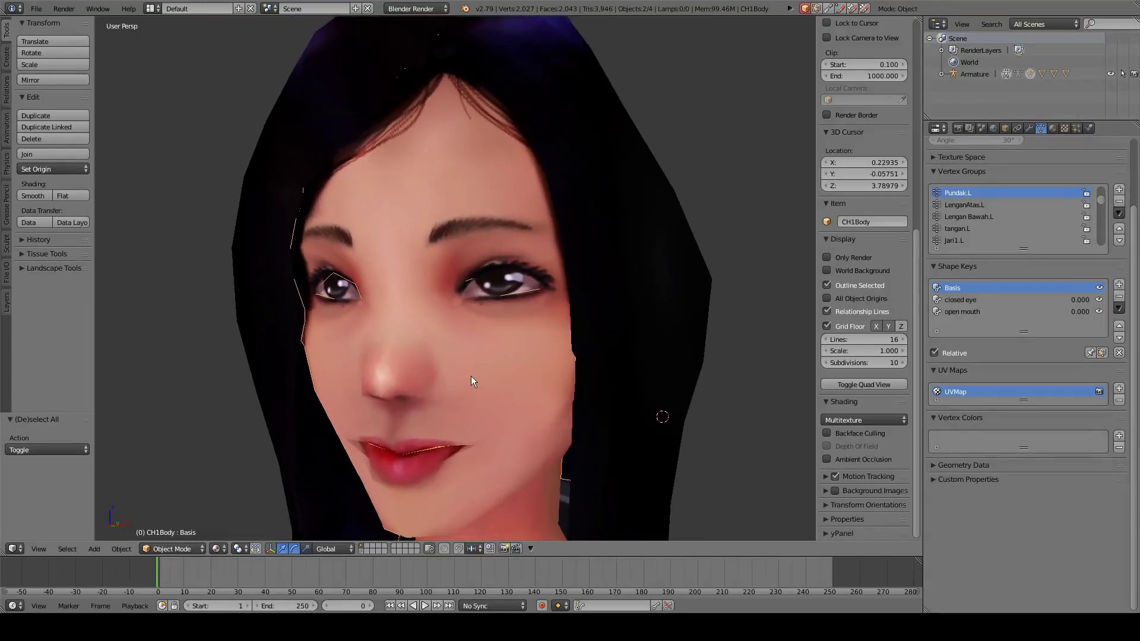
{"action": "key", "text": "ctrl+j"}
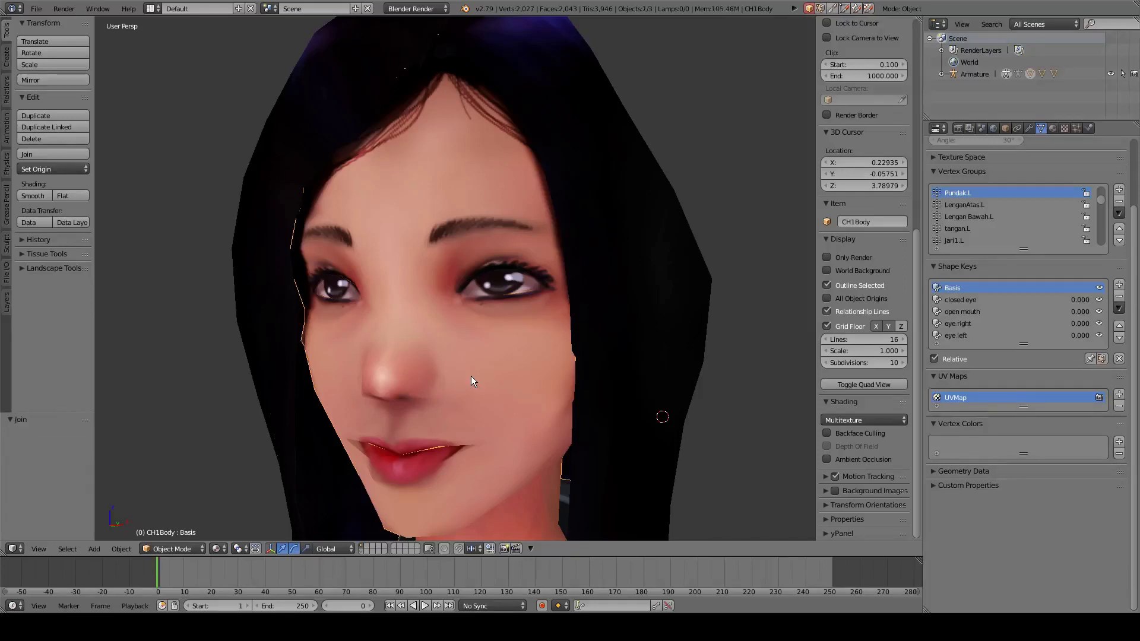
Examine the joined face from the front at several distances
{"action": "scroll", "coordinate": [471, 376], "scroll_direction": "down", "scroll_amount": 5}
{"action": "middle_click_drag", "start_coordinate": [472, 376], "coordinate": [425, 415]}
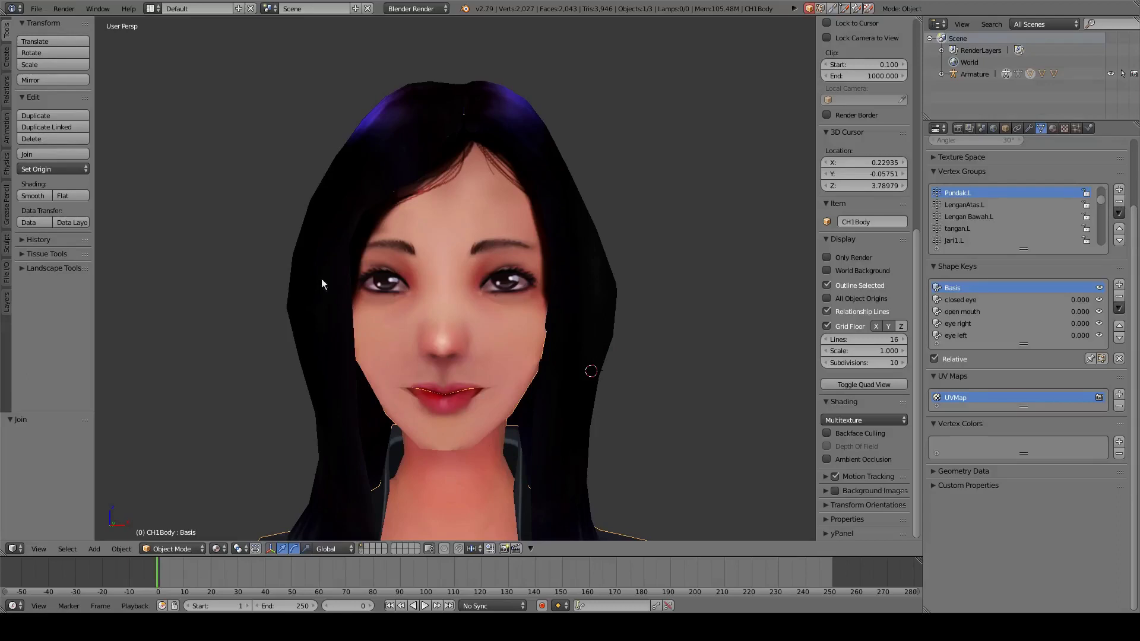
{"action": "scroll", "coordinate": [490, 321], "scroll_direction": "down", "scroll_amount": 5}
{"action": "scroll", "coordinate": [434, 328], "scroll_direction": "up", "scroll_amount": 4}
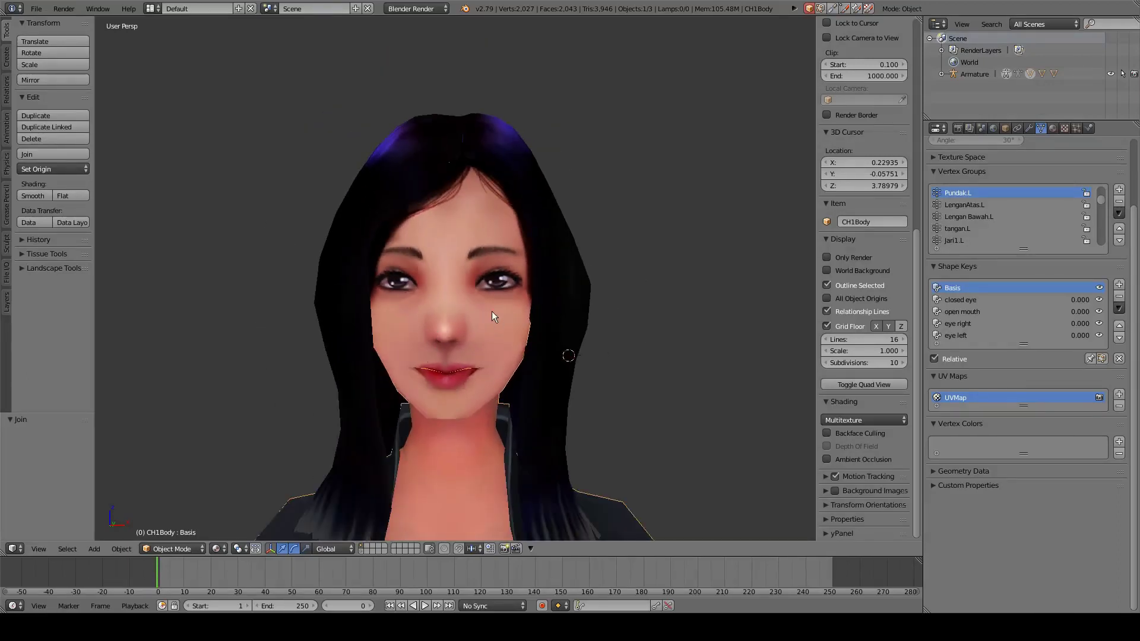
{"action": "scroll", "coordinate": [492, 311], "scroll_direction": "down", "scroll_amount": 4}
{"action": "mouse_move", "coordinate": [457, 347]}
{"action": "middle_mouse_down"}
{"action": "mouse_move", "coordinate": [513, 348]}
{"action": "mouse_move", "coordinate": [462, 345]}
{"action": "middle_mouse_up"}
{"action": "scroll", "coordinate": [462, 346], "scroll_direction": "up", "scroll_amount": 4}
{"action": "scroll", "coordinate": [461, 345], "scroll_direction": "up", "scroll_amount": 1}
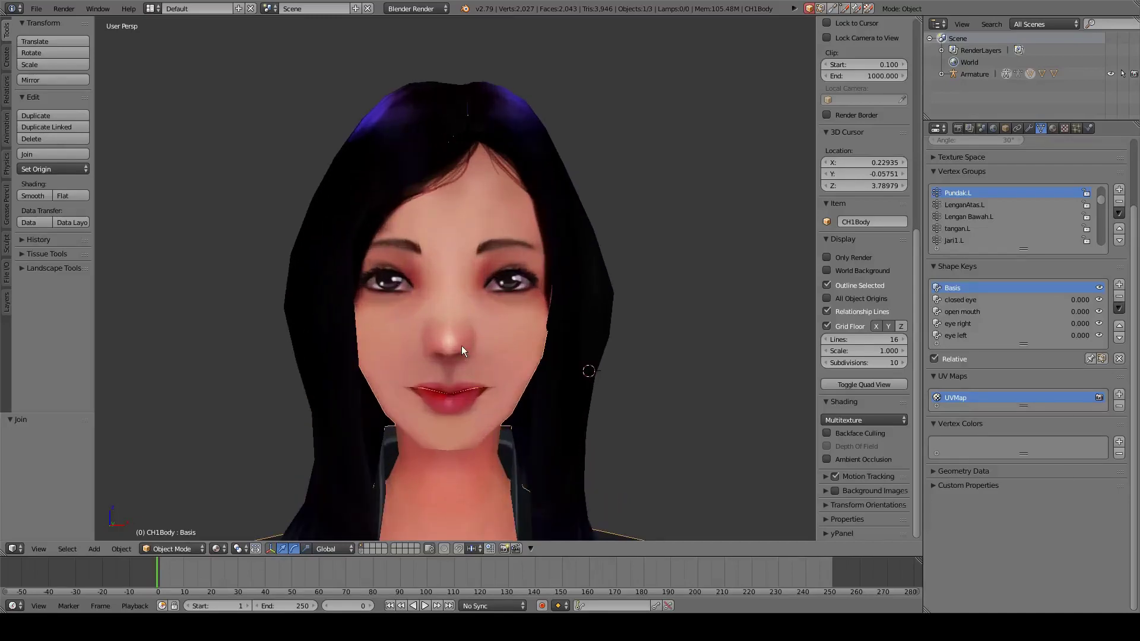
{"action": "scroll", "coordinate": [459, 351], "scroll_direction": "up", "scroll_amount": 1}
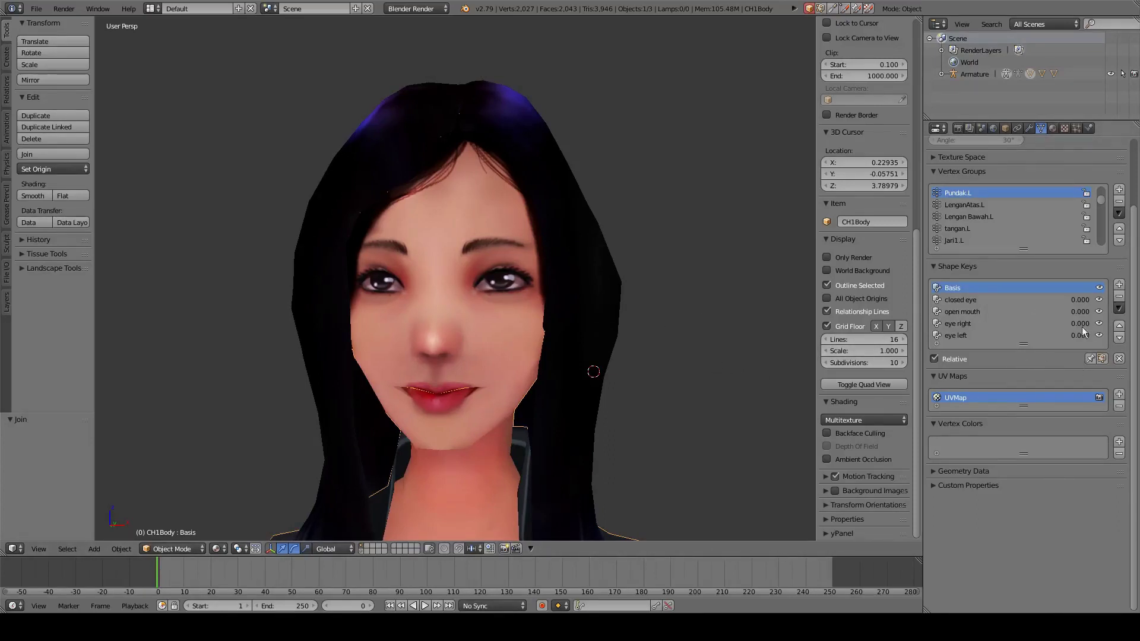
Preview the "open mouth", "eye right" and "eye left" shape keys on the joined body and check the face
{"action": "left_click", "coordinate": [963, 312]}
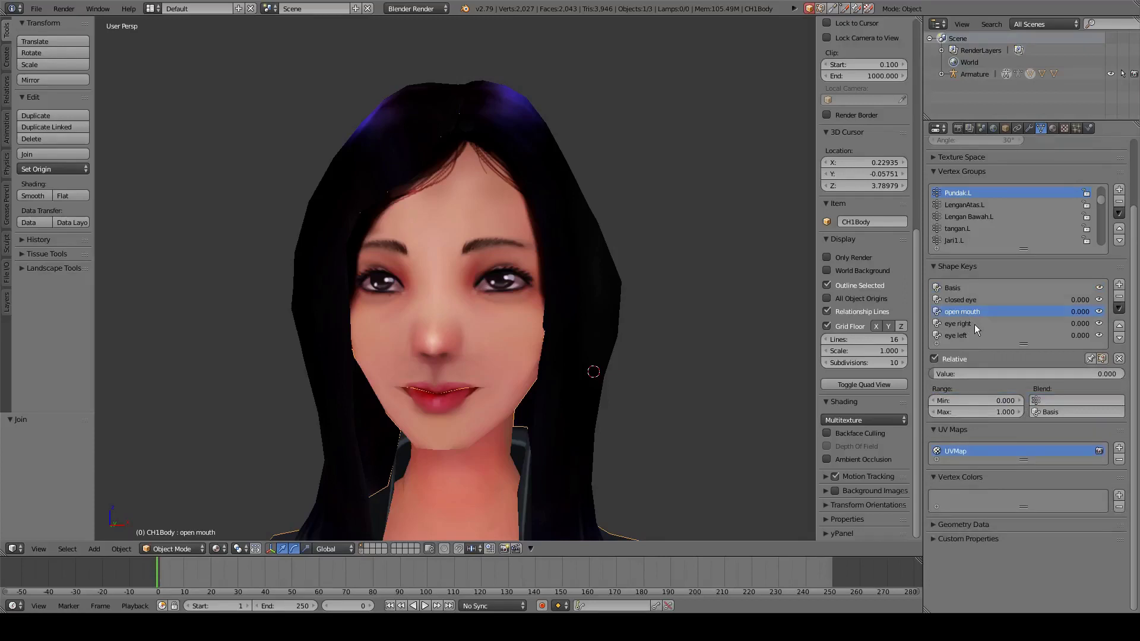
{"action": "scroll", "coordinate": [975, 324], "scroll_direction": "up", "scroll_amount": 2}
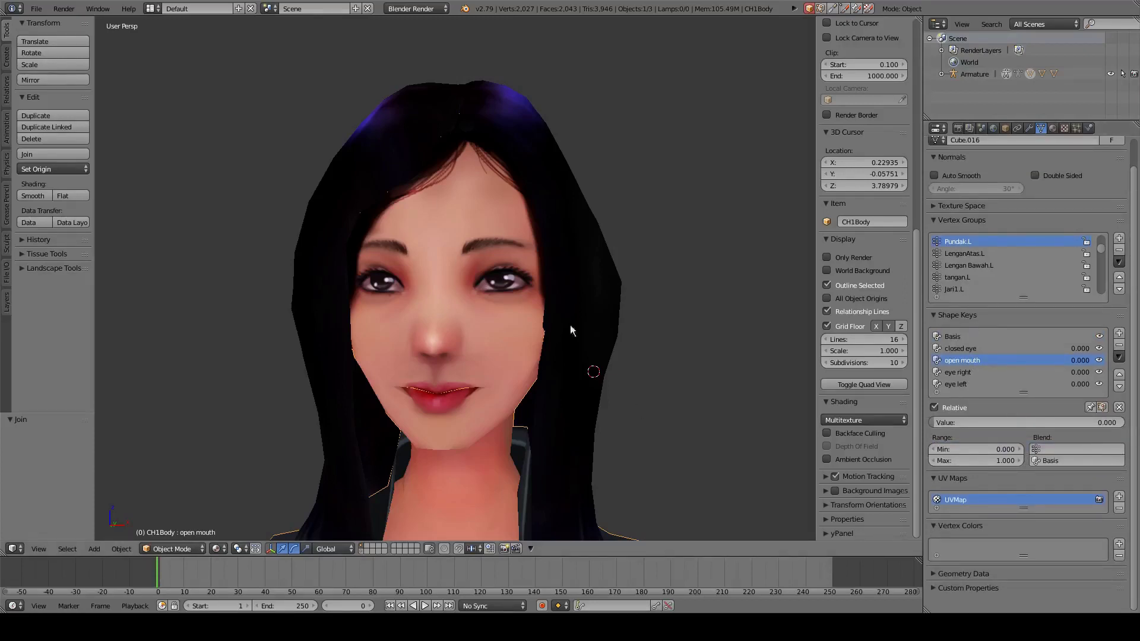
{"action": "left_click", "coordinate": [963, 372]}
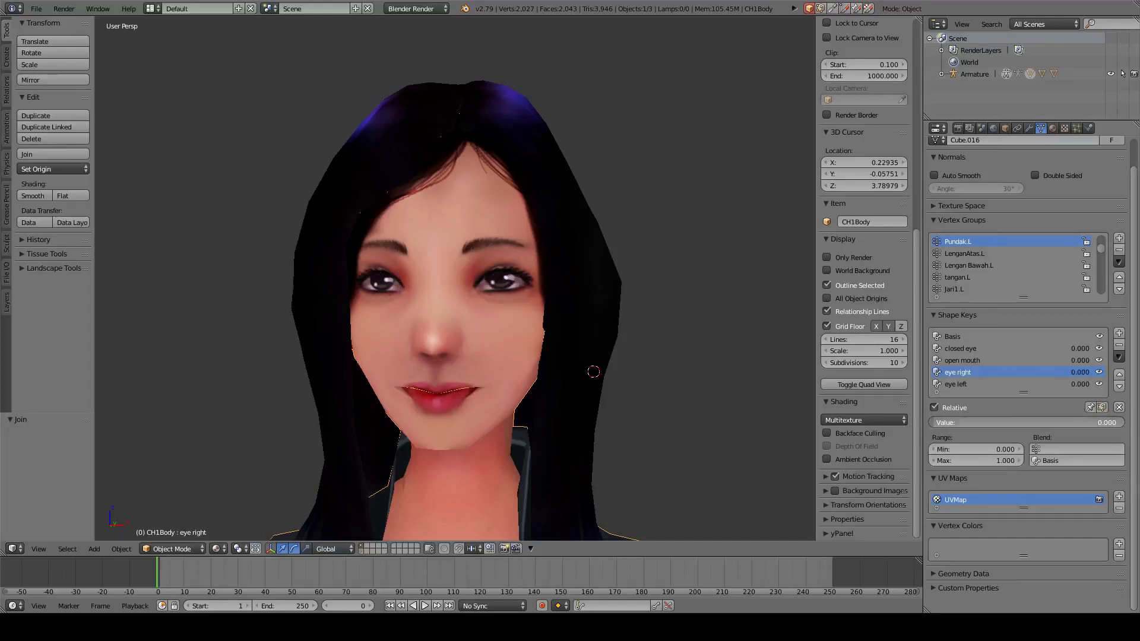
{"action": "left_click", "coordinate": [967, 385]}
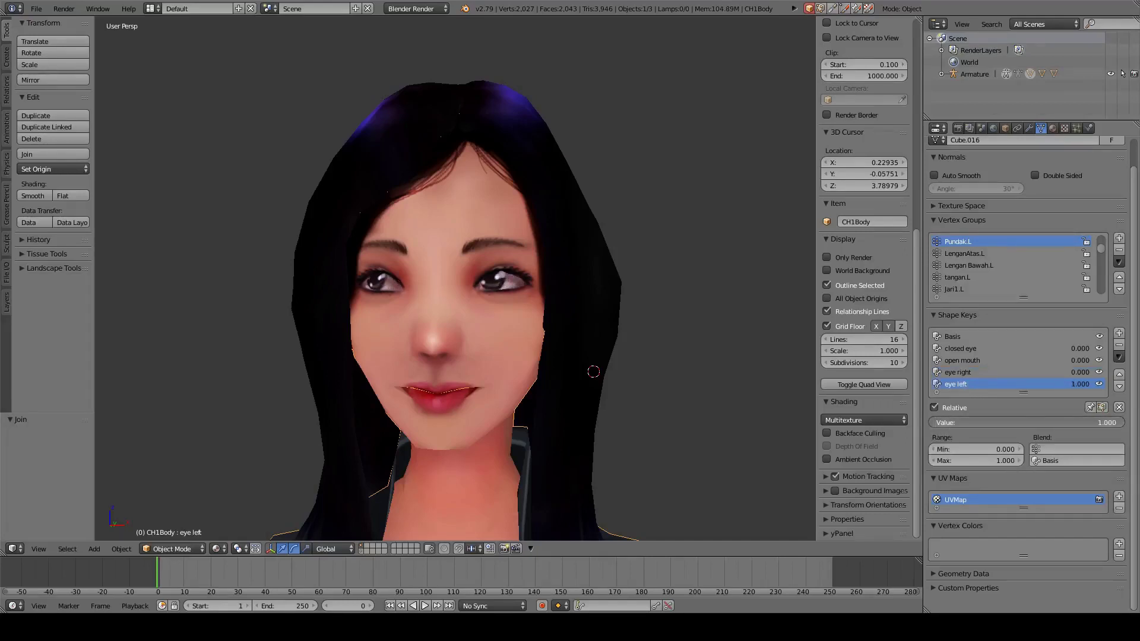
{"action": "left_click", "coordinate": [962, 361]}
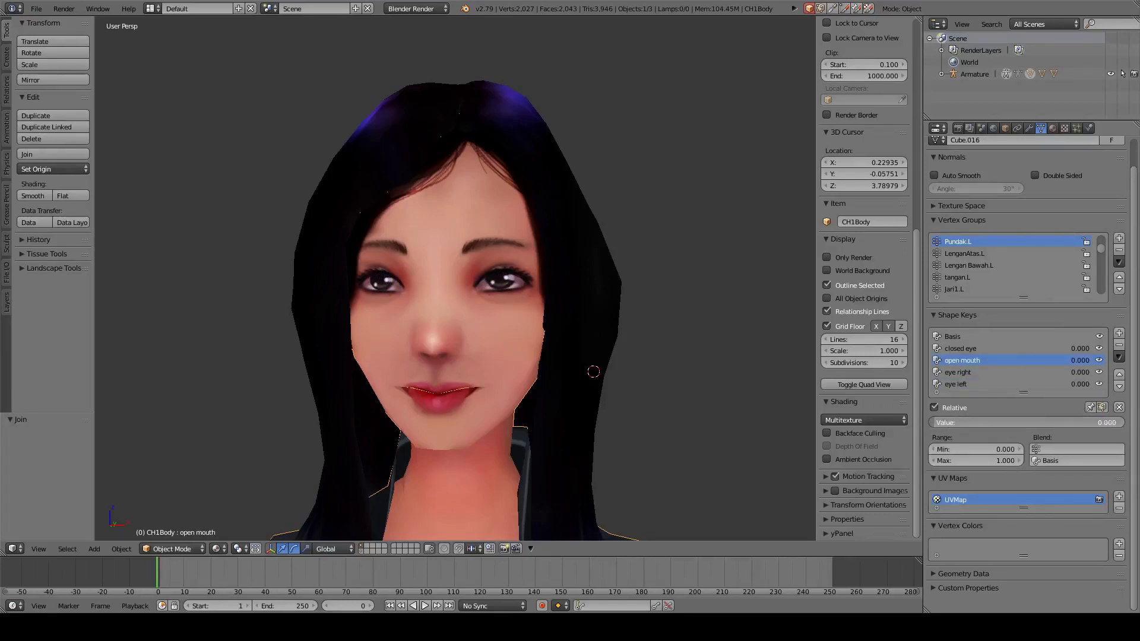
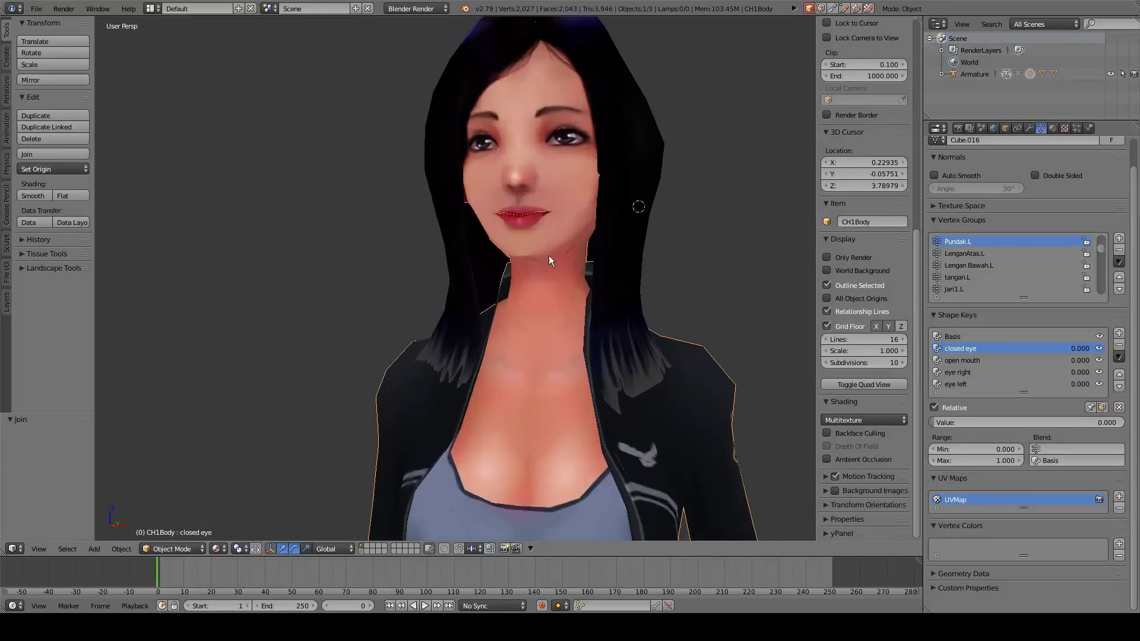
{"action": "scroll", "coordinate": [518, 337], "scroll_direction": "up", "scroll_amount": 1}
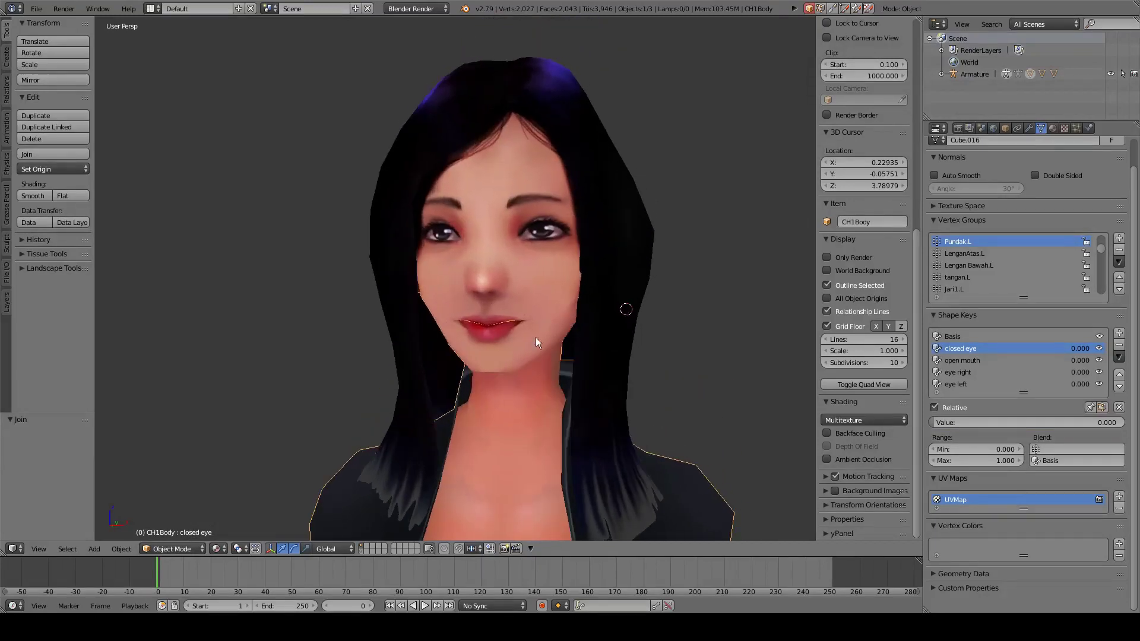
{"action": "middle_click_drag", "start_coordinate": [655, 323], "coordinate": [634, 329]}
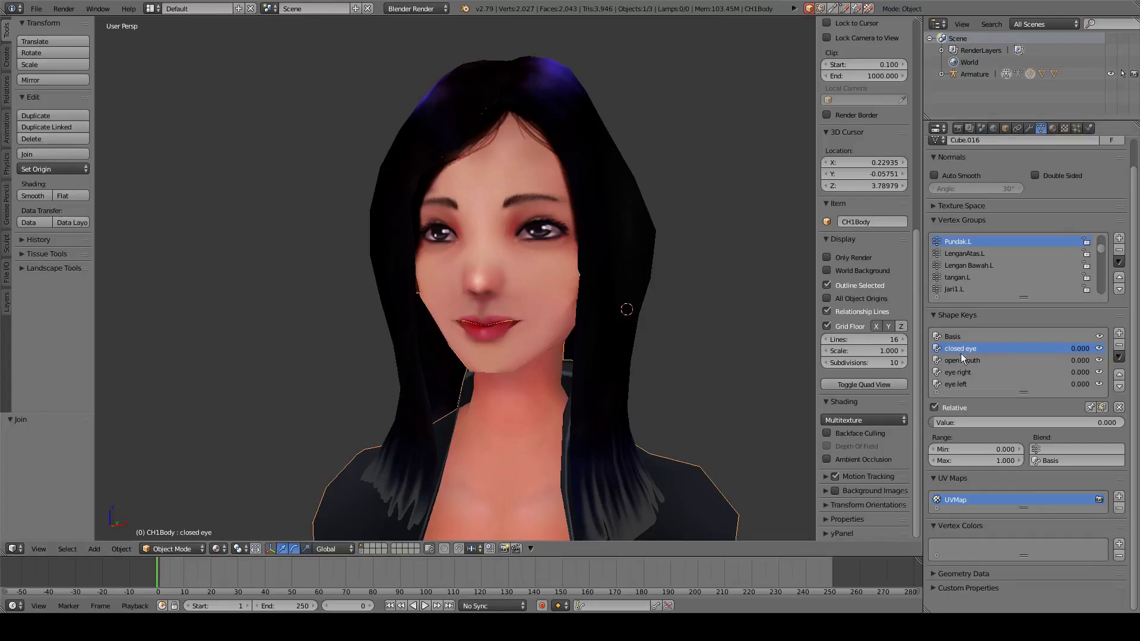
Keyframe the "closed eye" shape key at 0.000 on frame 0 and again on frame 20
{"action": "mouse_move", "coordinate": [944, 424]}
{"action": "left_mouse_down"}
{"action": "mouse_move", "coordinate": [1102, 423]}
{"action": "mouse_move", "coordinate": [943, 424]}
{"action": "left_mouse_up"}
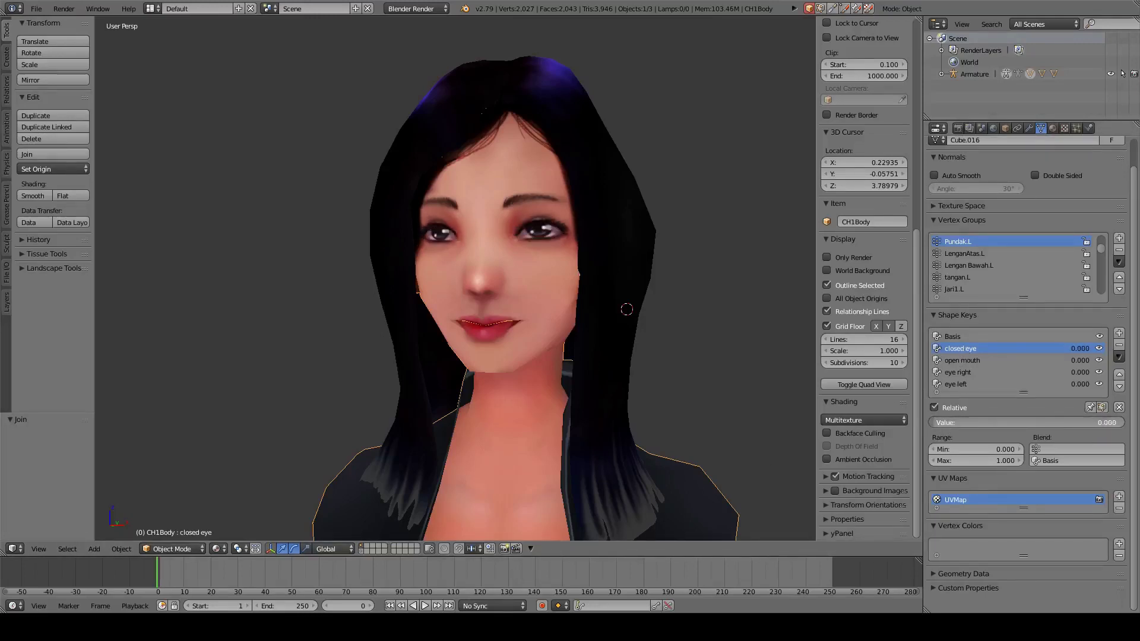
{"action": "mouse_move", "coordinate": [653, 387]}
{"action": "middle_mouse_down"}
{"action": "mouse_move", "coordinate": [629, 389]}
{"action": "mouse_move", "coordinate": [675, 392]}
{"action": "middle_mouse_up"}
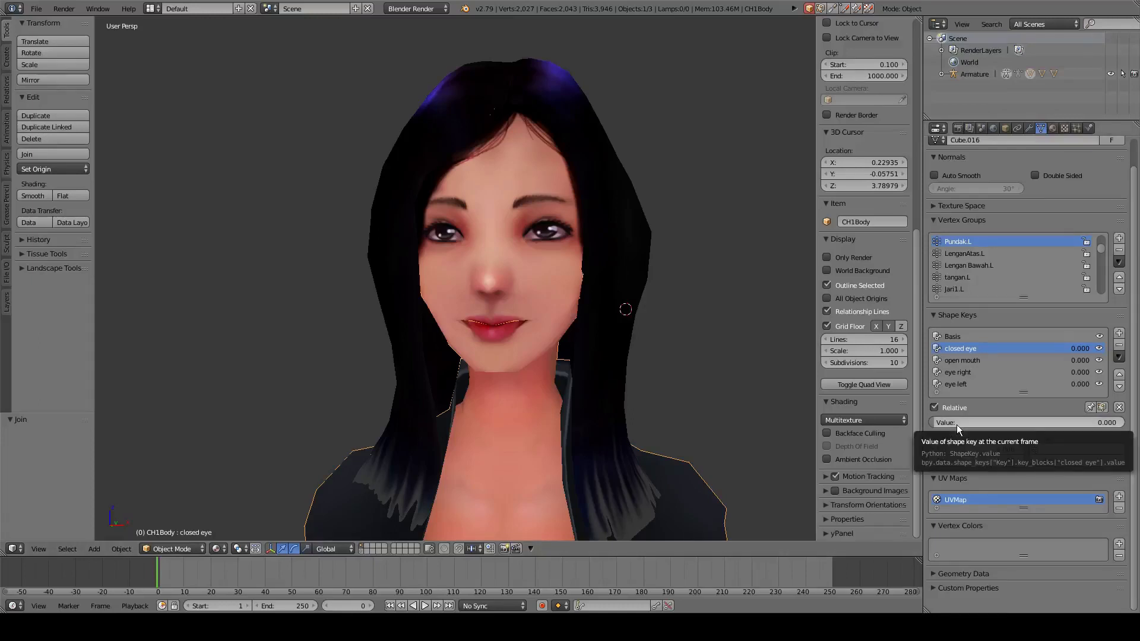
{"action": "key", "text": "i"}
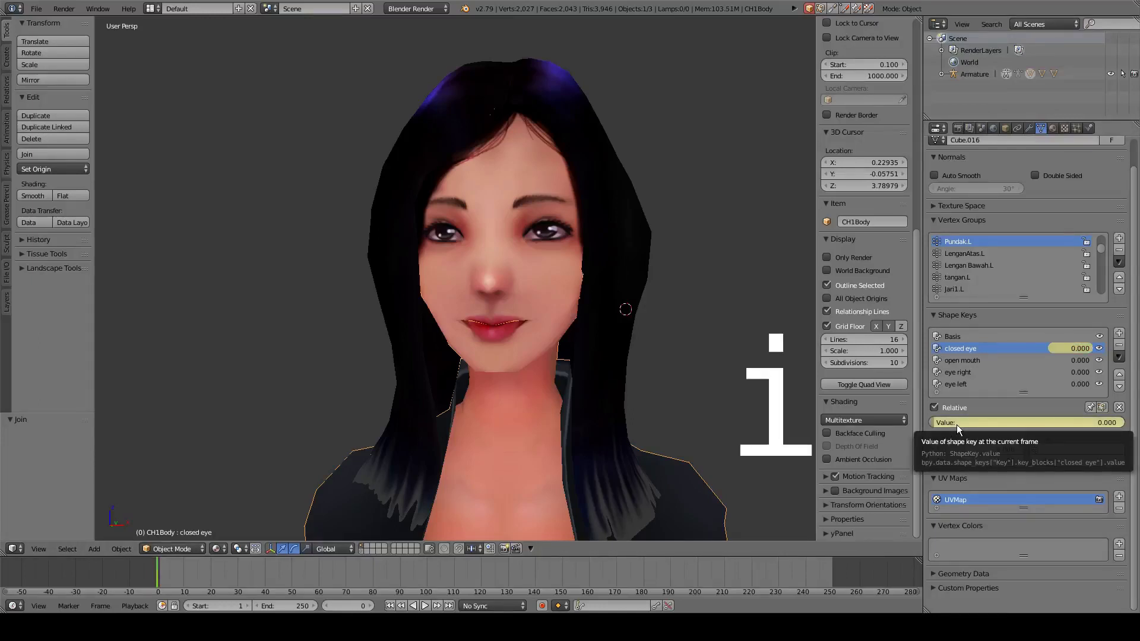
{"action": "key", "text": "alt+a"}
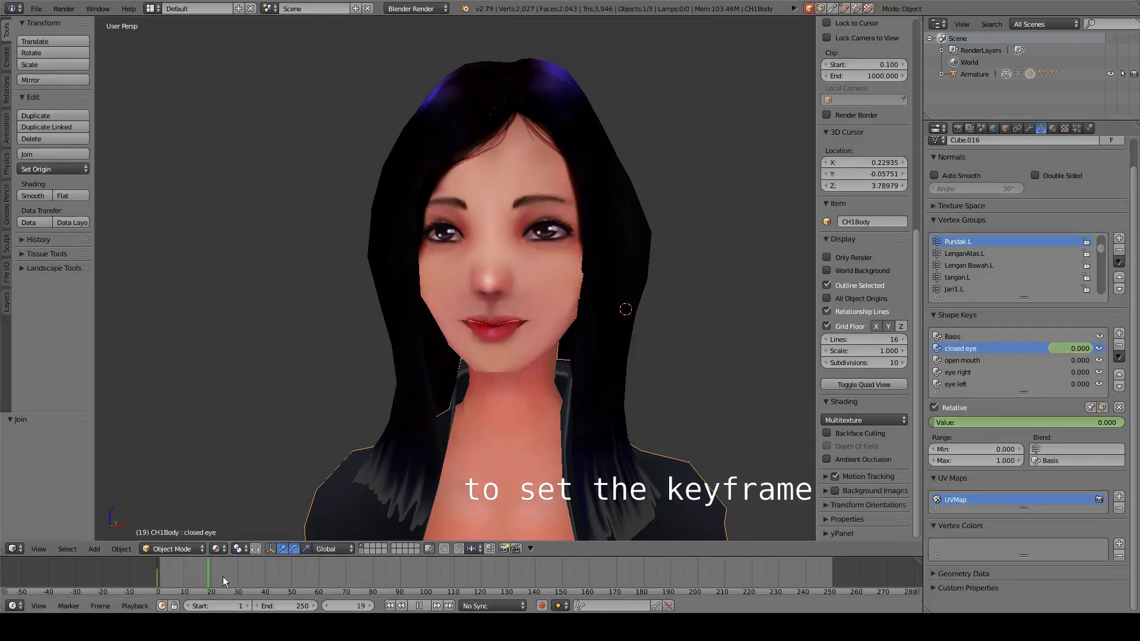
{"action": "left_click_drag", "start_coordinate": [205, 581], "coordinate": [212, 579]}
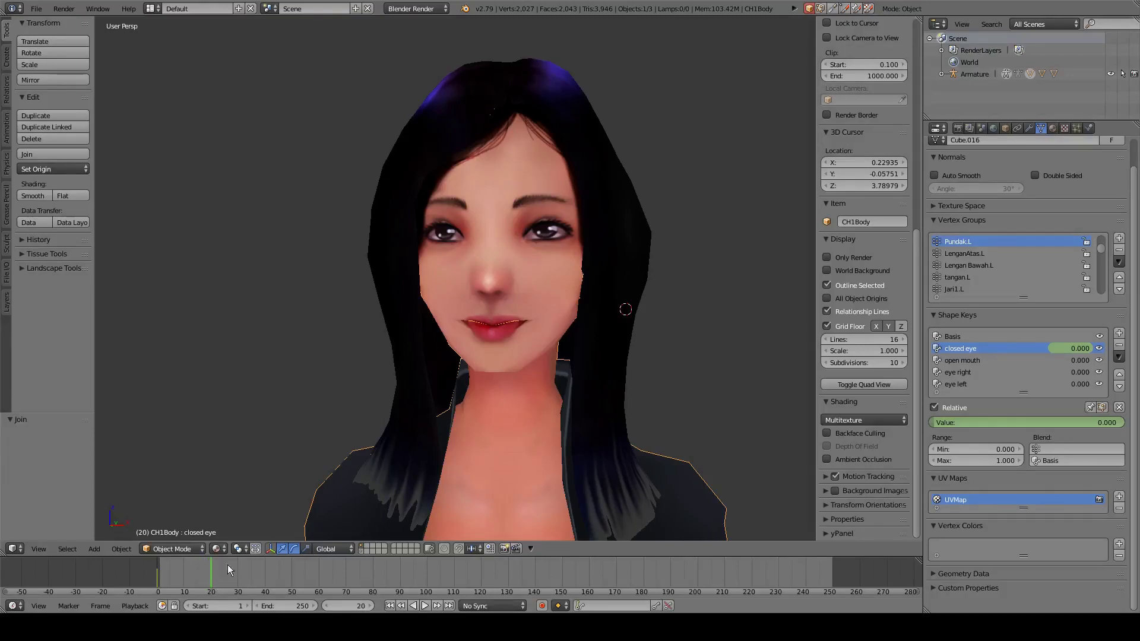
{"action": "middle_click_drag", "start_coordinate": [447, 468], "coordinate": [434, 468]}
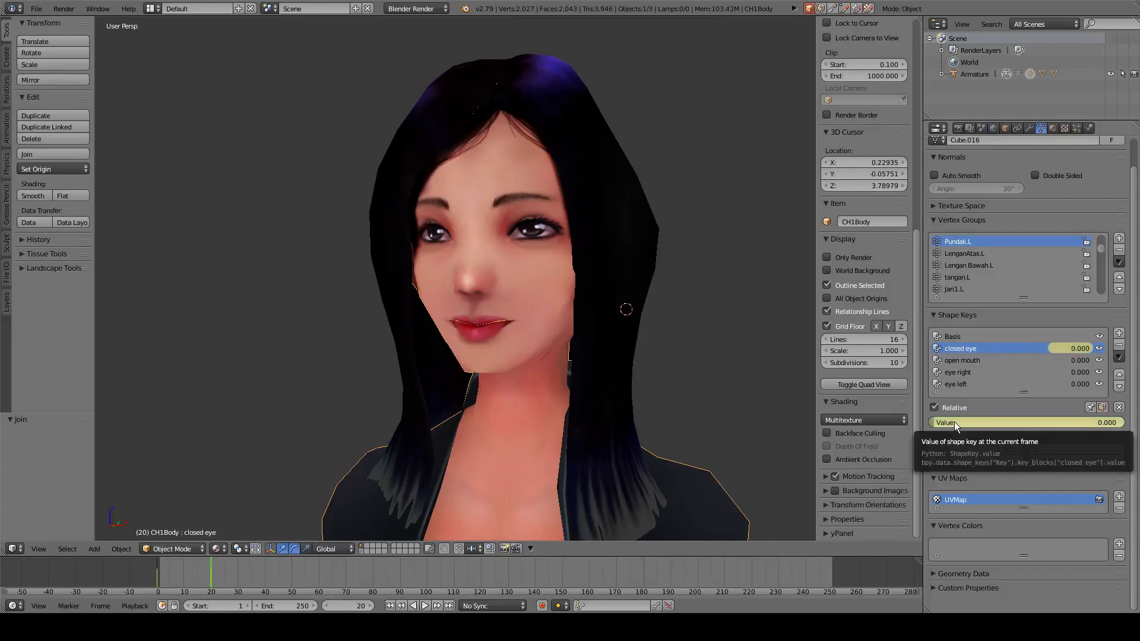
{"action": "key", "text": "i"}
{"action": "middle_click_drag", "start_coordinate": [530, 430], "coordinate": [521, 430]}
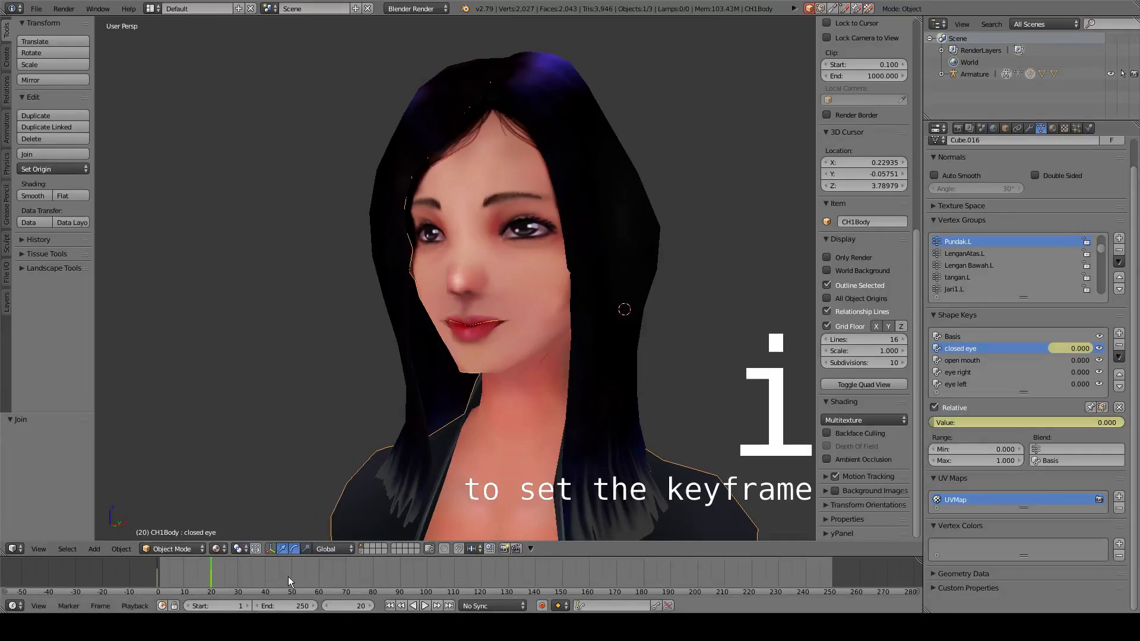
On frame 22, set the "closed eye" value to 1.000 and keyframe it
{"action": "key", "text": "Right"}
{"action": "key", "text": "Right"}
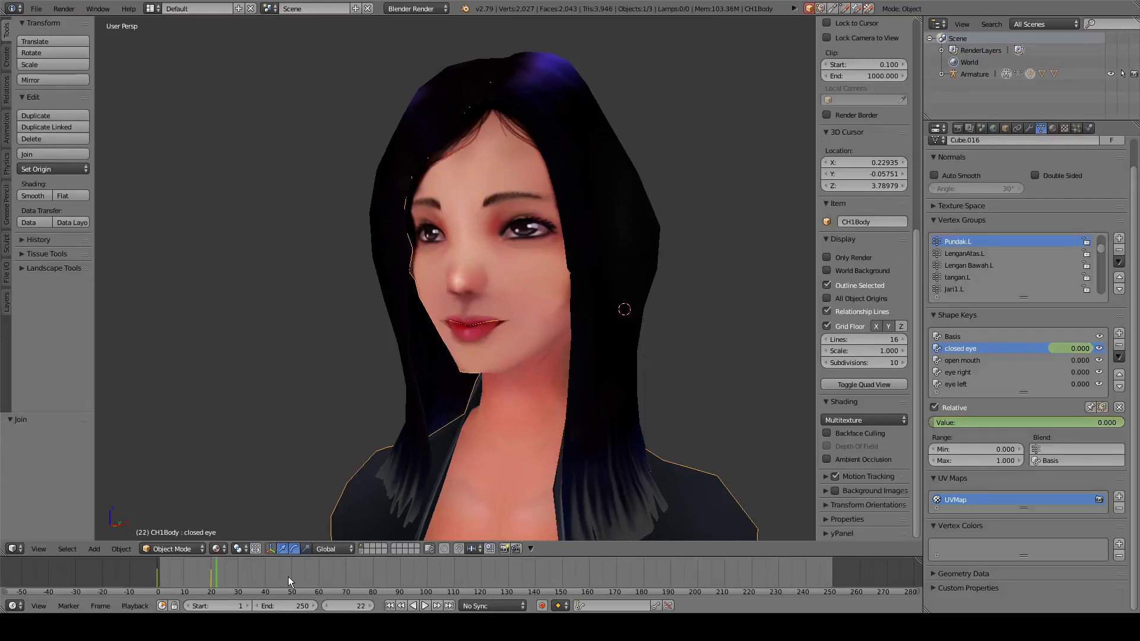
{"action": "left_click_drag", "start_coordinate": [969, 423], "coordinate": [1110, 422]}
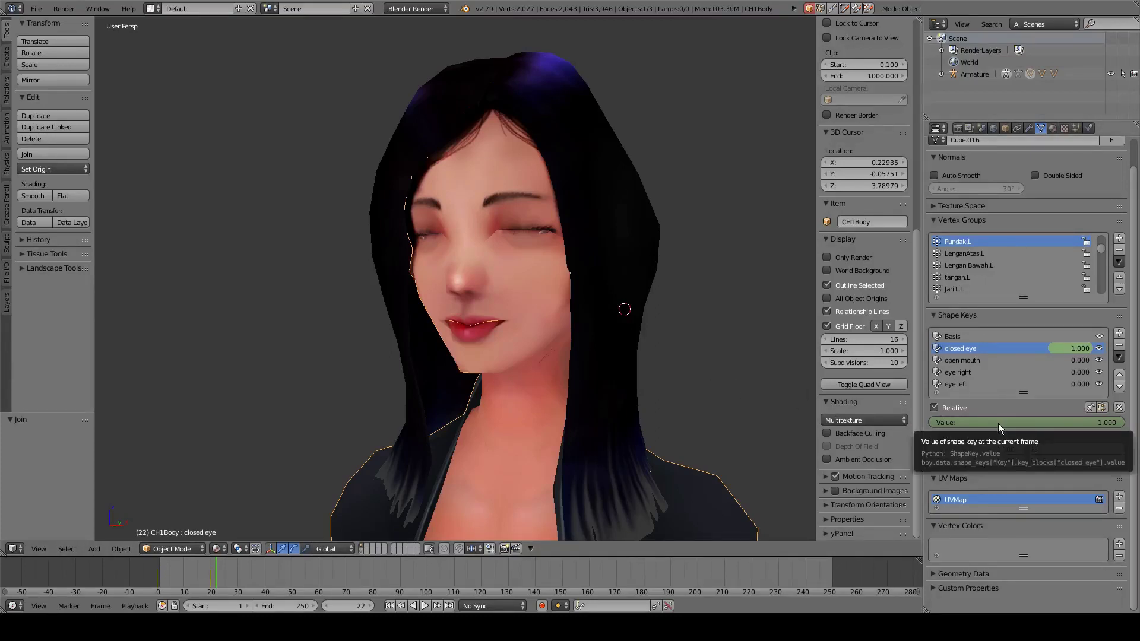
{"action": "key", "text": "i"}
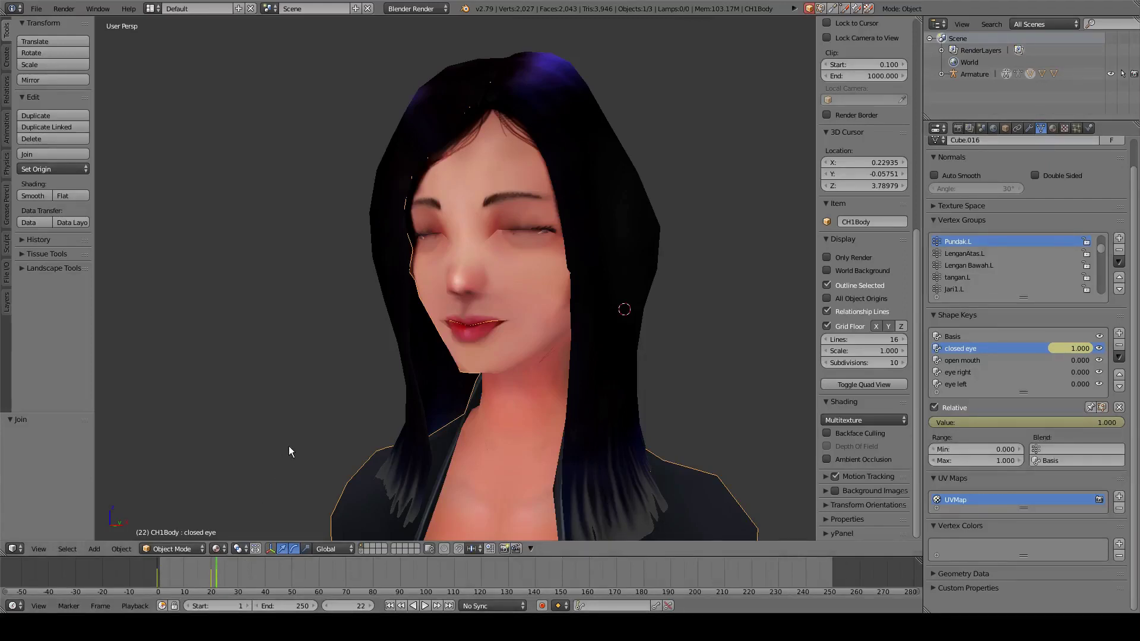
On frame 24, return the "closed eye" value to 0.000 and keyframe it
{"action": "key", "text": "Right"}
{"action": "key", "text": "Right"}
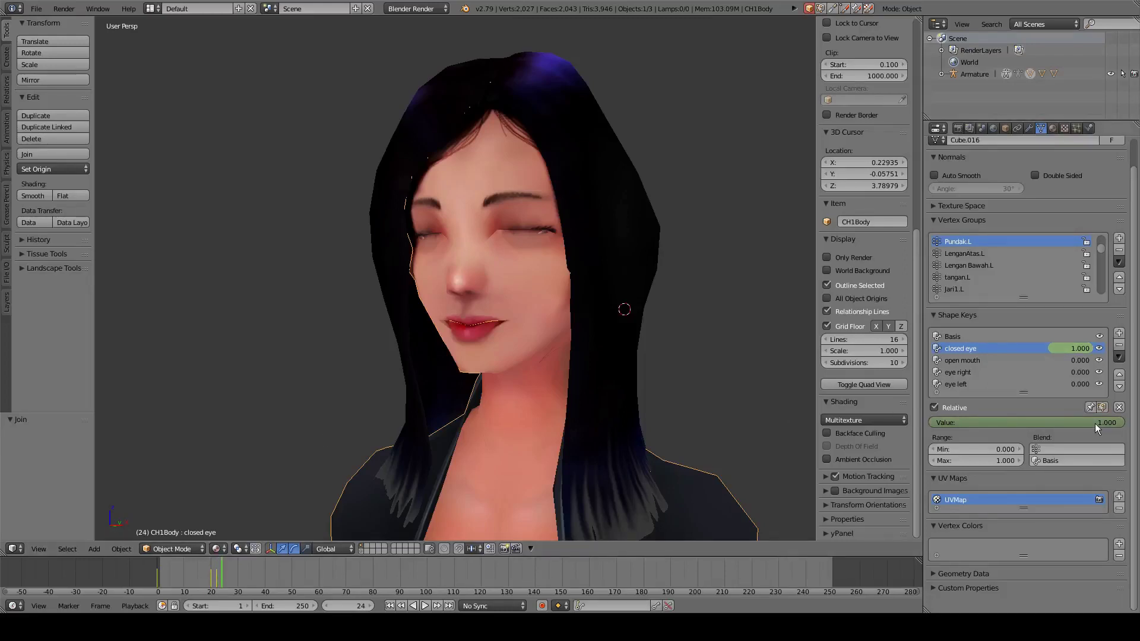
{"action": "left_click_drag", "start_coordinate": [968, 423], "coordinate": [897, 422]}
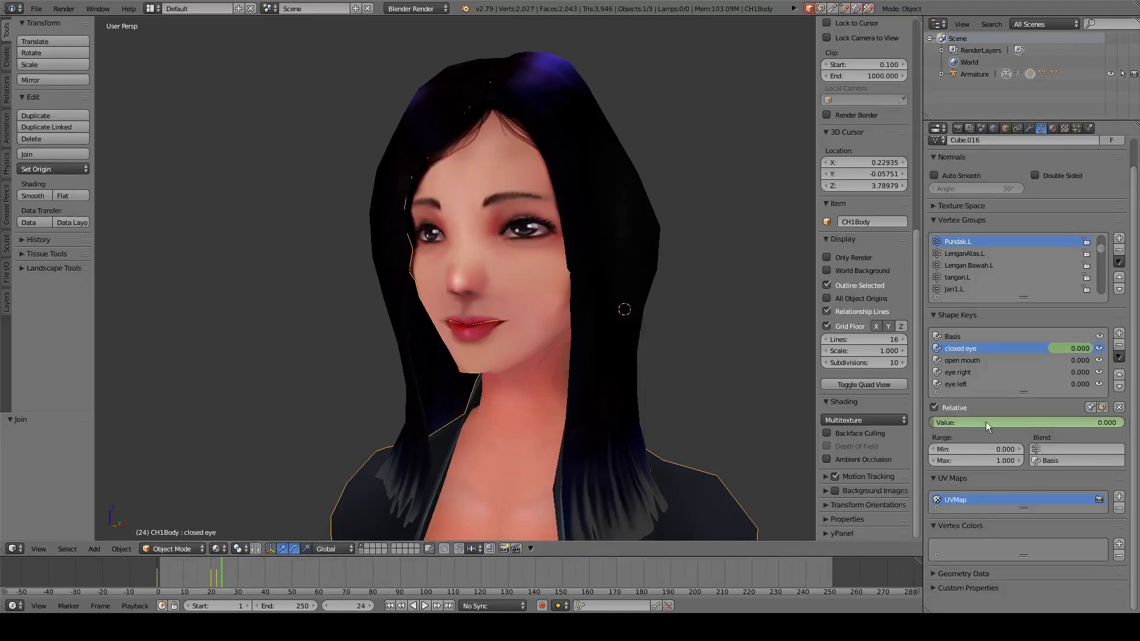
{"action": "key", "text": "i"}
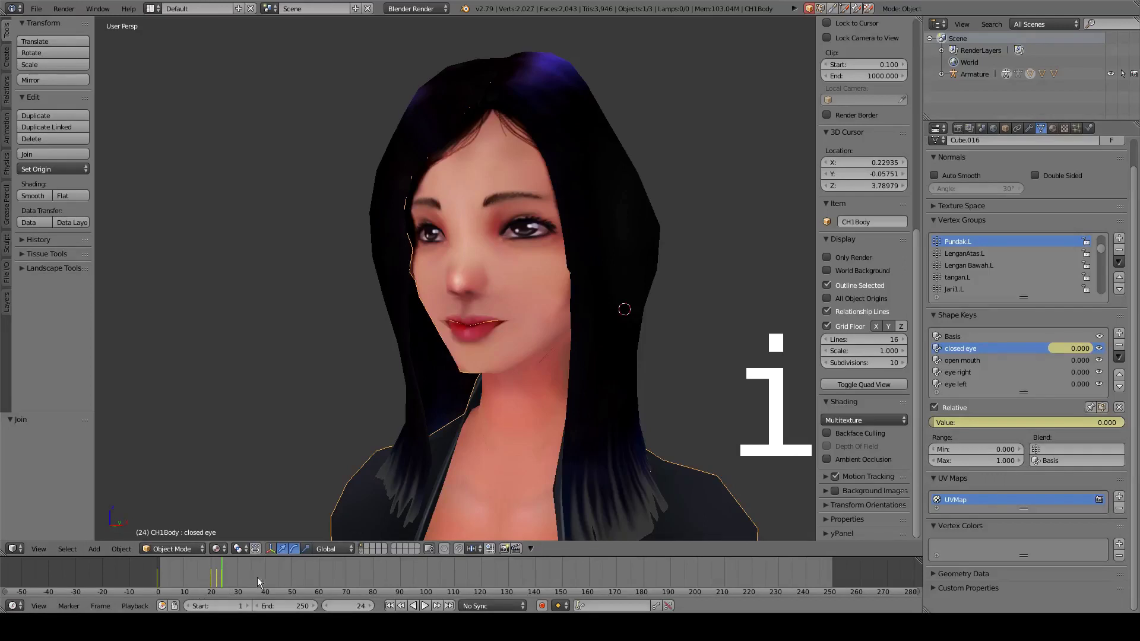
Play the animation from the start to check the blink, replay it once, and stop playback
{"action": "left_click", "coordinate": [220, 579]}
{"action": "left_click_drag", "start_coordinate": [220, 579], "coordinate": [159, 575]}
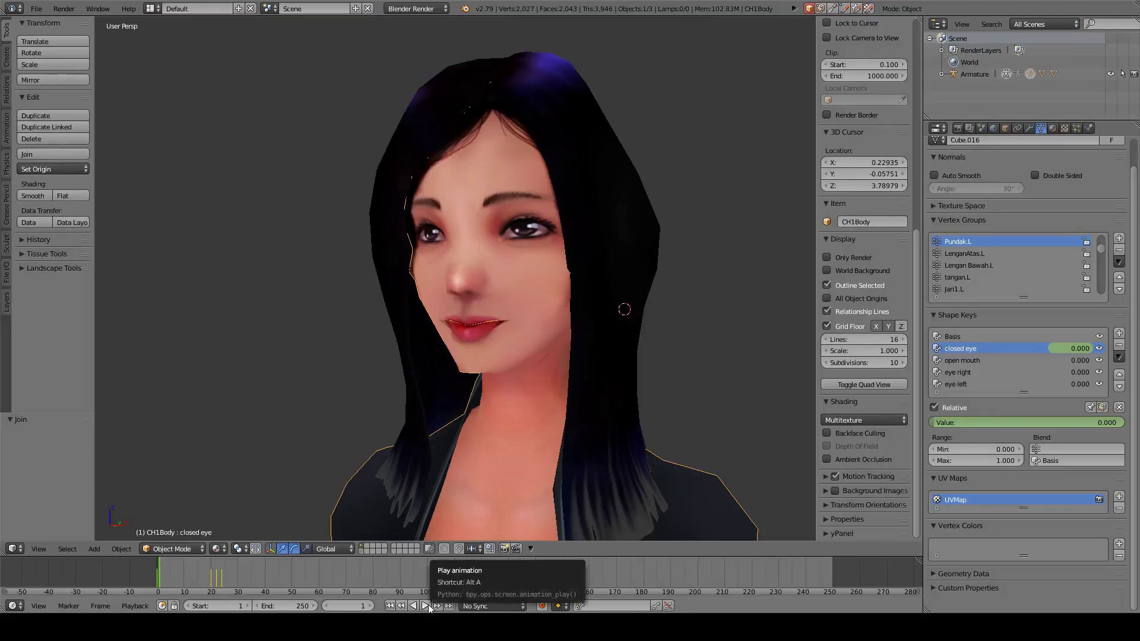
{"action": "left_click", "coordinate": [426, 606]}
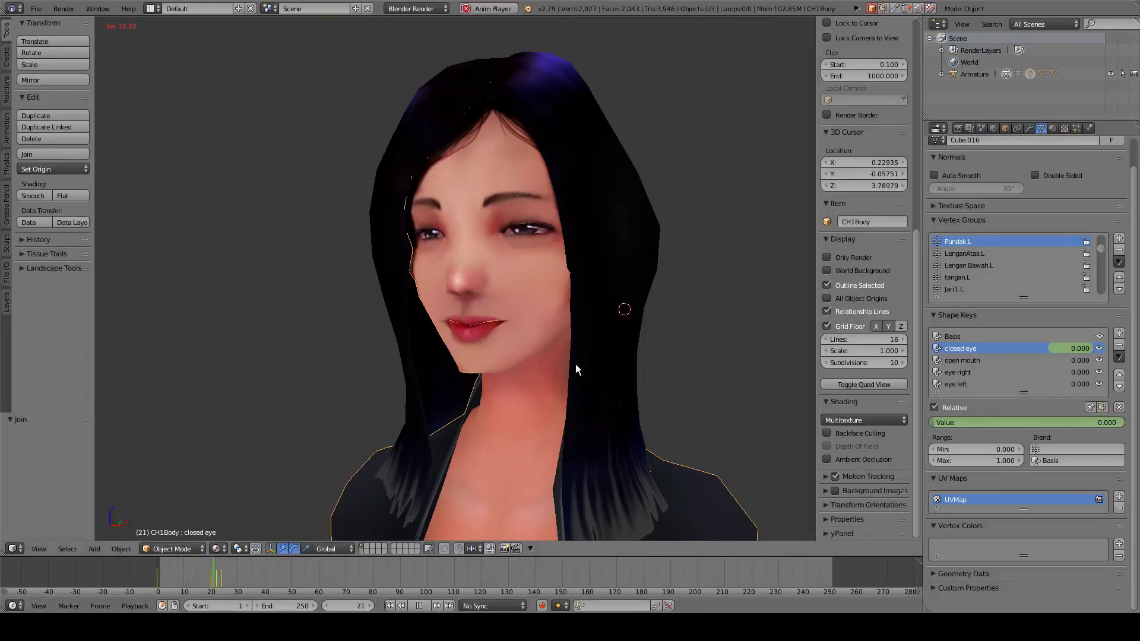
{"action": "left_click", "coordinate": [421, 607]}
{"action": "left_click", "coordinate": [390, 605]}
{"action": "left_click", "coordinate": [429, 605]}
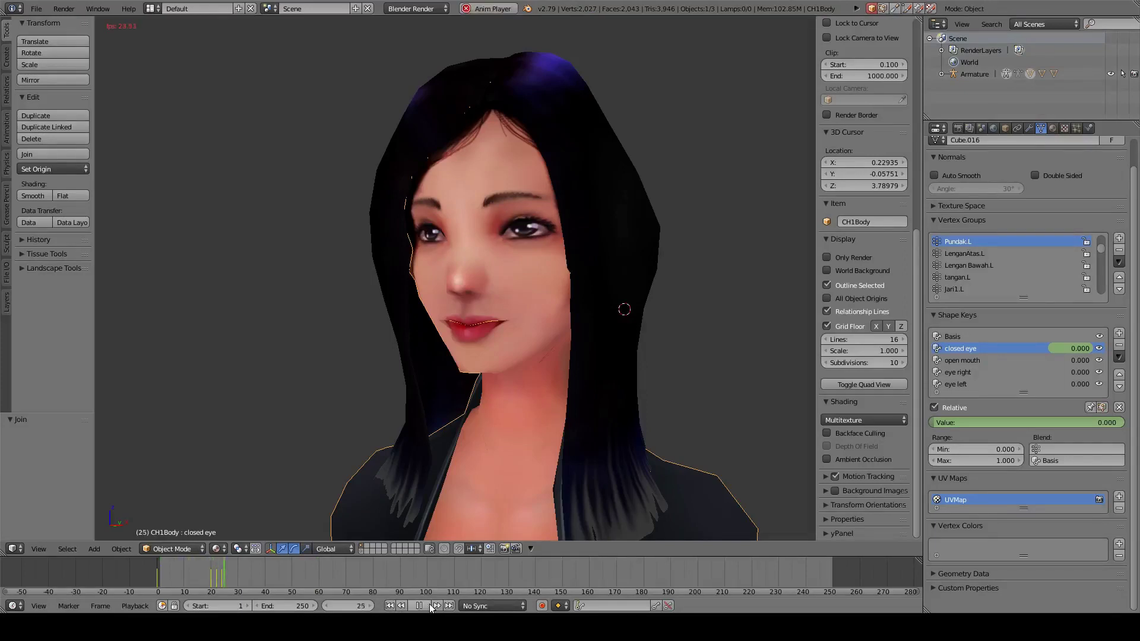
{"action": "left_click", "coordinate": [430, 605]}
On frame 30, keyframe the "eye right" shape key at 0.000
{"action": "mouse_move", "coordinate": [253, 583]}
{"action": "left_mouse_down"}
{"action": "mouse_move", "coordinate": [209, 579]}
{"action": "mouse_move", "coordinate": [237, 576]}
{"action": "left_mouse_up"}
{"action": "middle_click_drag", "start_coordinate": [458, 333], "coordinate": [480, 331]}
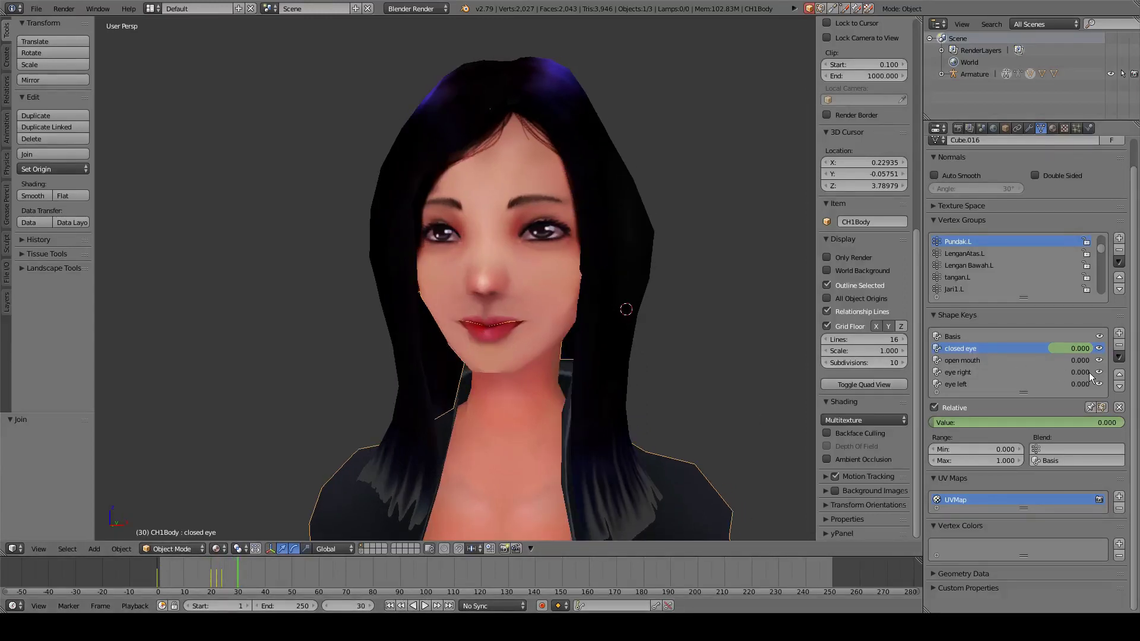
{"action": "left_click", "coordinate": [967, 374]}
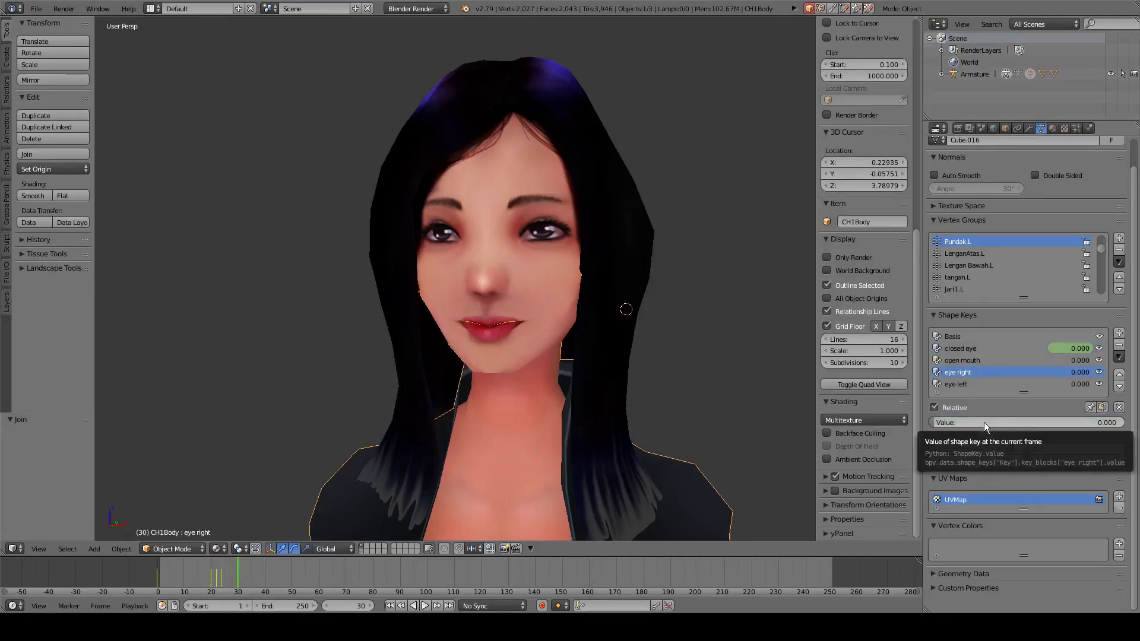
{"action": "key", "text": "i"}
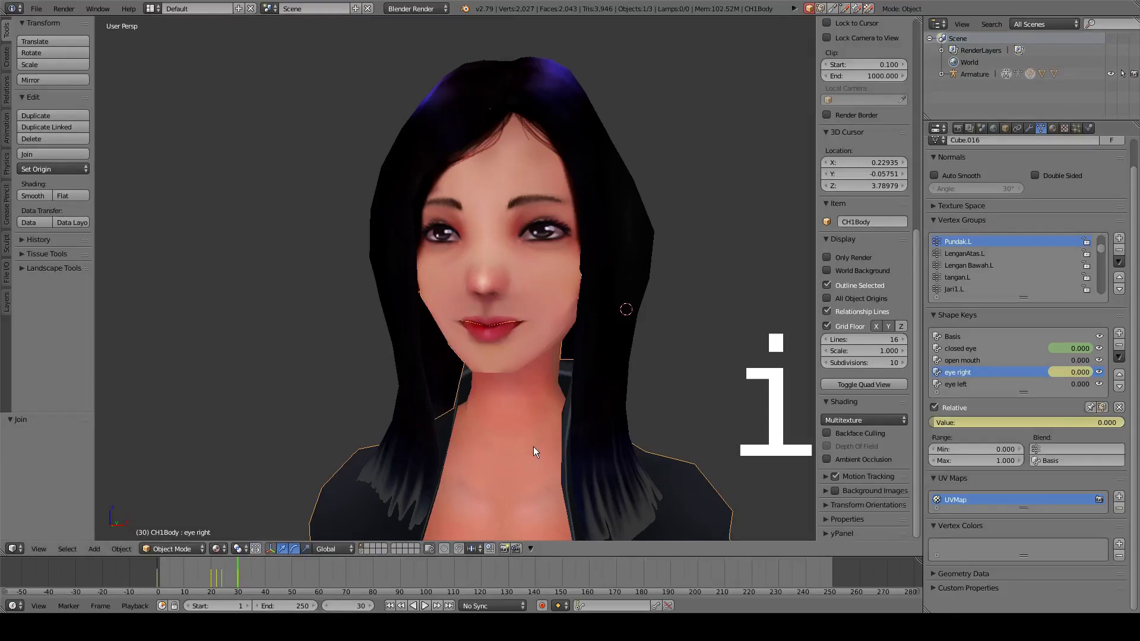
On frame 33, set the "eye right" value to 1.000 and keyframe it
{"action": "key", "text": "Right"}
{"action": "key", "text": "Right"}
{"action": "key", "text": "Right"}
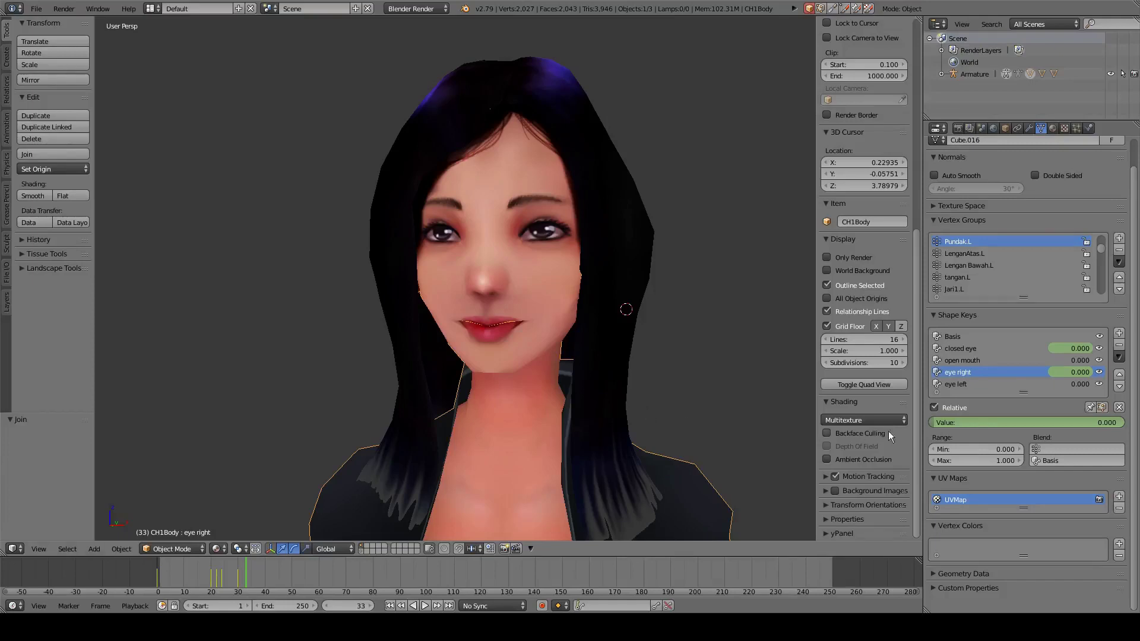
{"action": "left_click_drag", "start_coordinate": [943, 424], "coordinate": [1124, 423]}
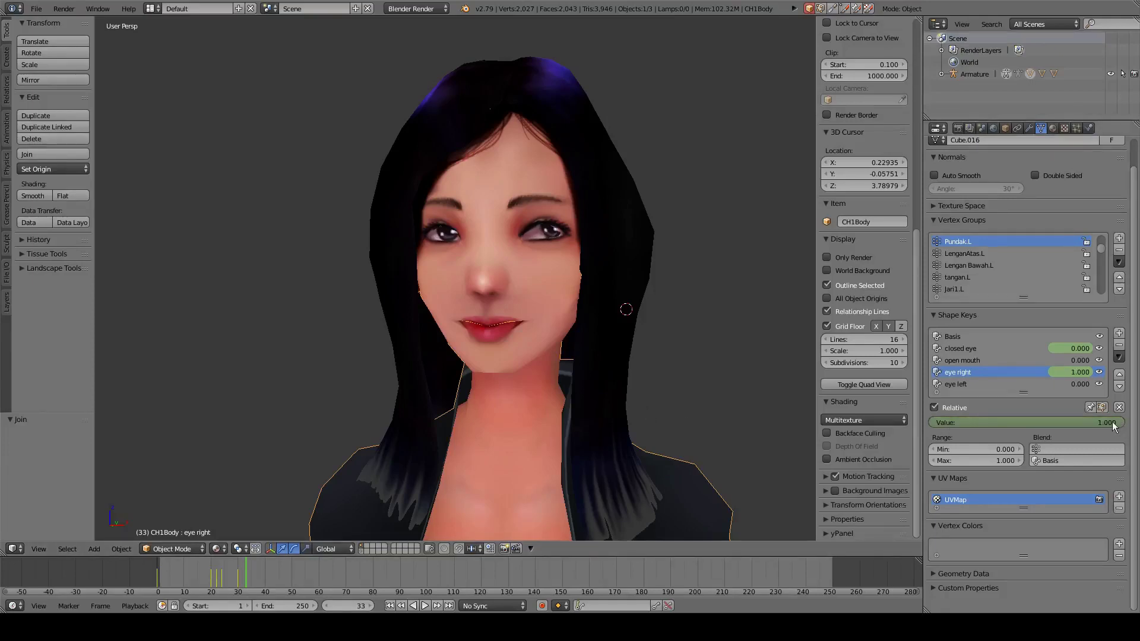
{"action": "key", "text": "i"}
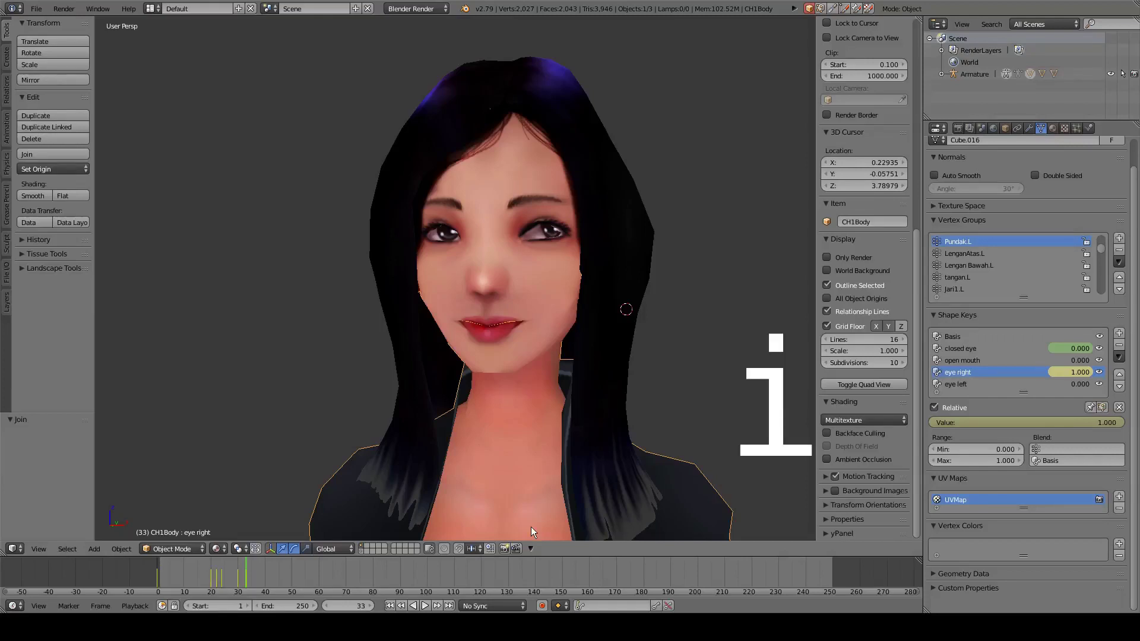
Advance to frame 40 and keyframe "eye right" at 1.000 to hold the sideways gaze
{"action": "key", "text": "Right"}
{"action": "key", "text": "Right"}
{"action": "key", "text": "Right"}
{"action": "key", "text": "Right"}
{"action": "key", "text": "Right"}
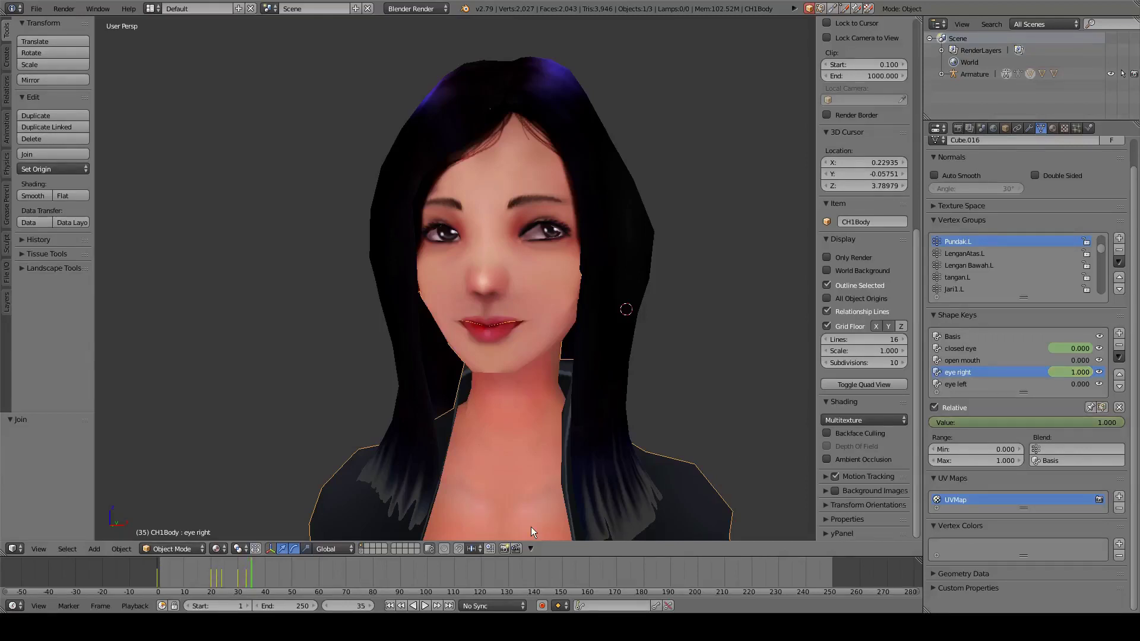
{"action": "key", "text": "Right"}
{"action": "key", "text": "Right"}
{"action": "key", "text": "Right"}
{"action": "key", "text": "Right"}
{"action": "key", "text": "Right"}
{"action": "key", "text": "Left"}
{"action": "key", "text": "Left"}
{"action": "key", "text": "Left"}
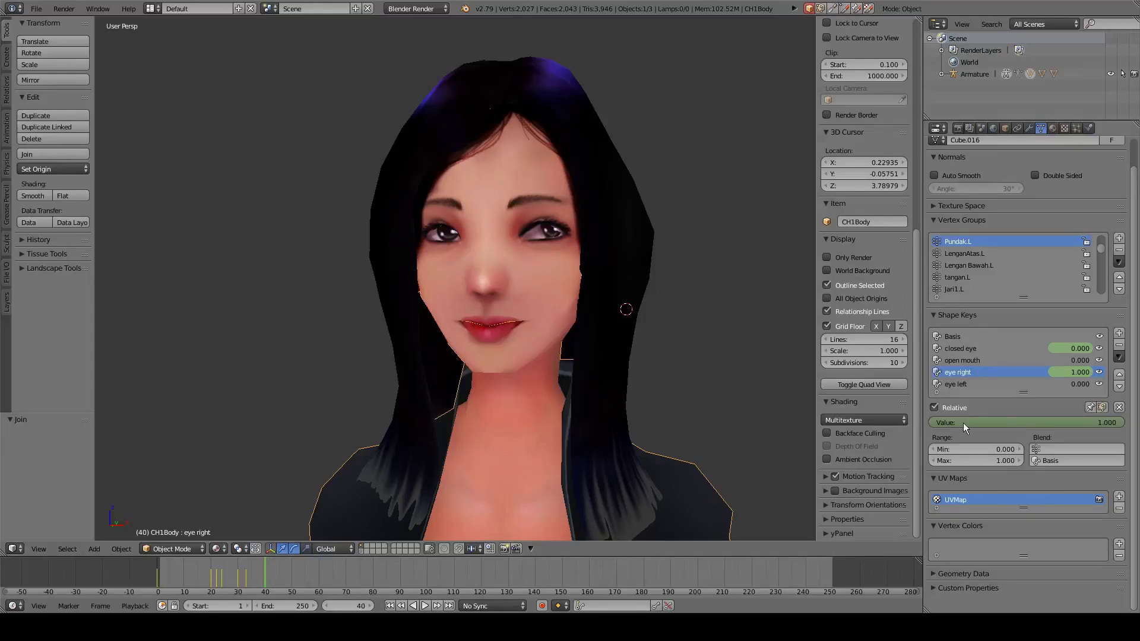
{"action": "key", "text": "i"}
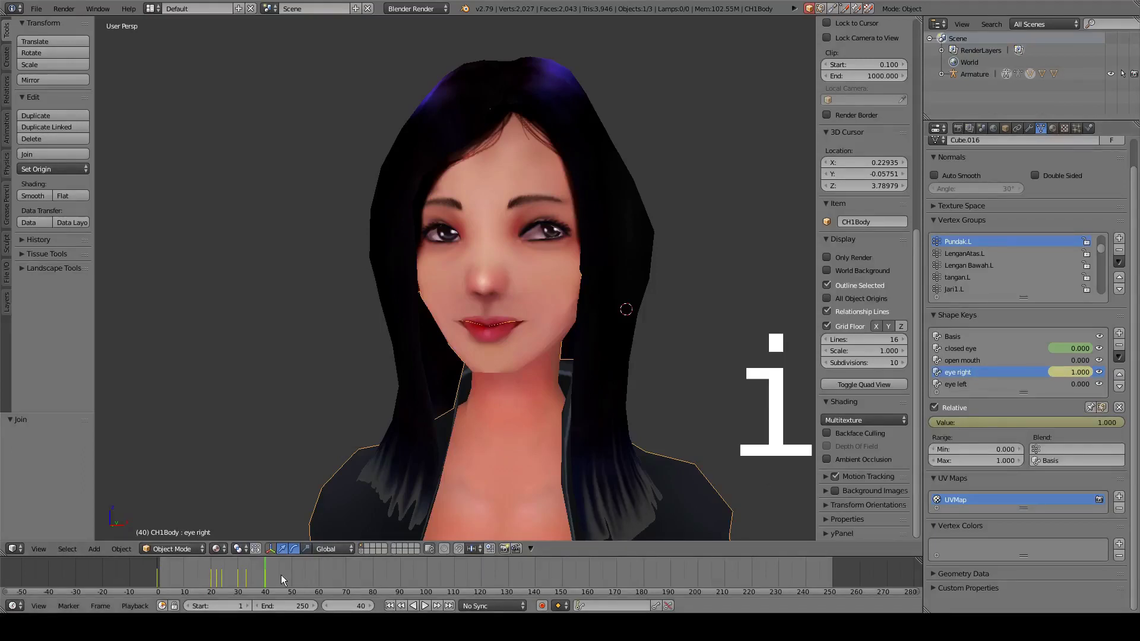
On frame 43, return the "eye right" value to 0.000 and keyframe it
{"action": "key", "text": "Right"}
{"action": "key", "text": "Right"}
{"action": "key", "text": "Right"}
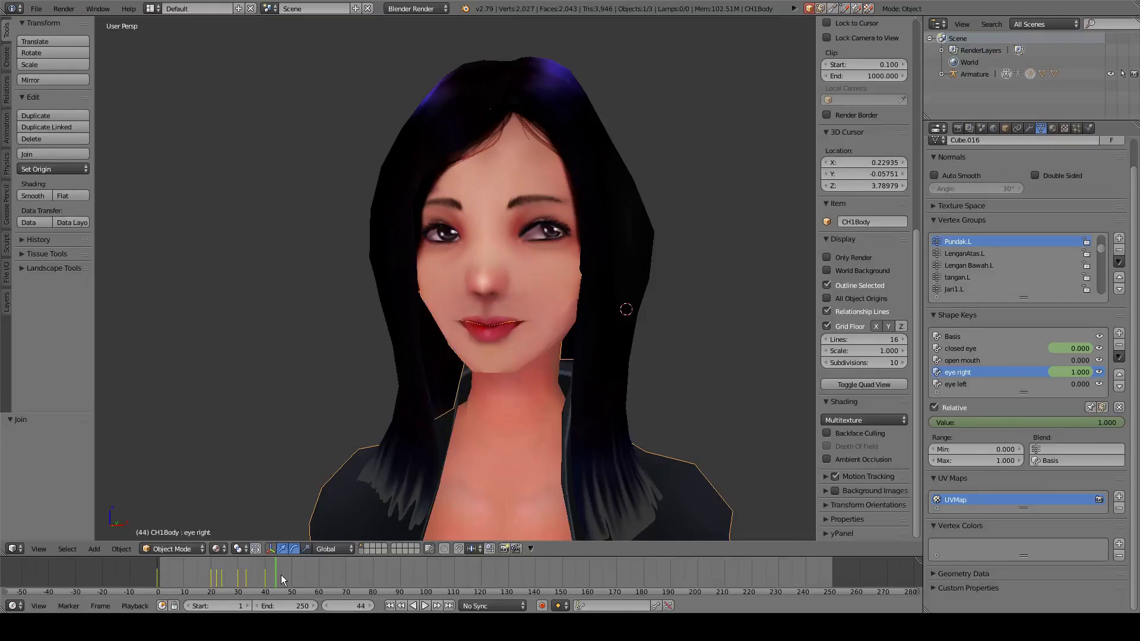
{"action": "left_click_drag", "start_coordinate": [1078, 422], "coordinate": [971, 422]}
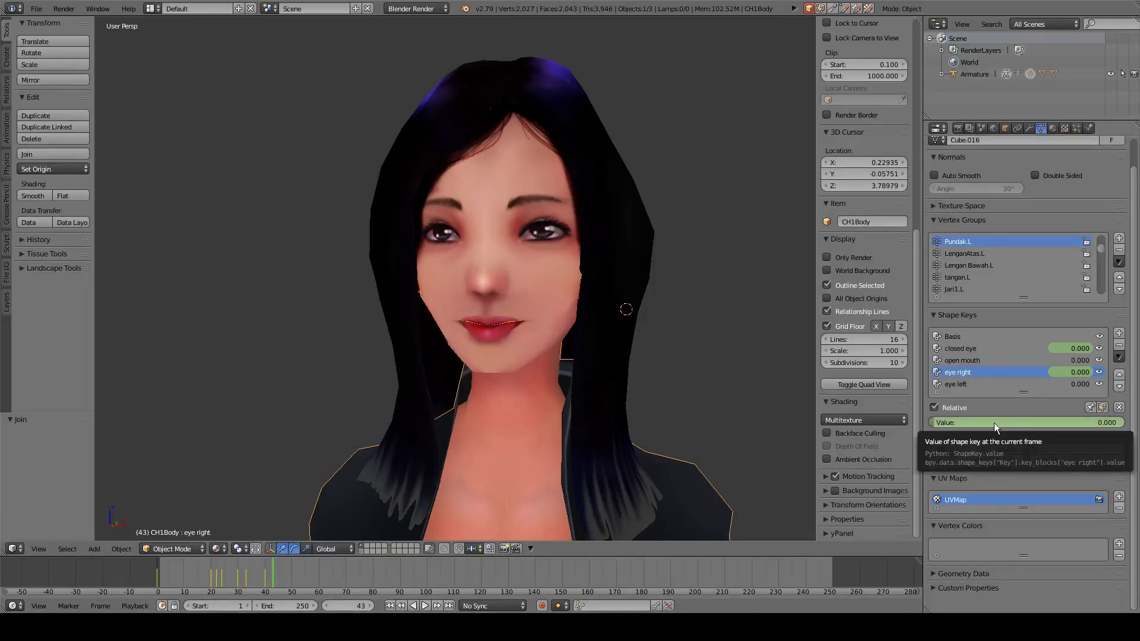
{"action": "key", "text": "i"}
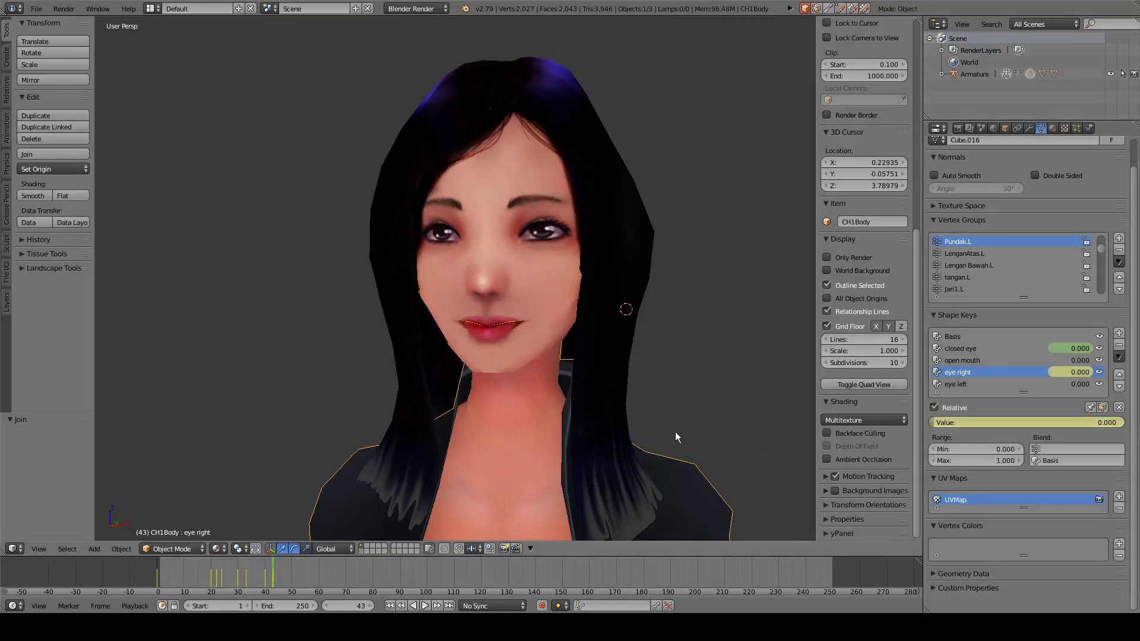
Play the timeline to check the blink and gaze animation, stop at frame 48, and view the face from an angle
{"action": "left_click_drag", "start_coordinate": [272, 584], "coordinate": [209, 569]}
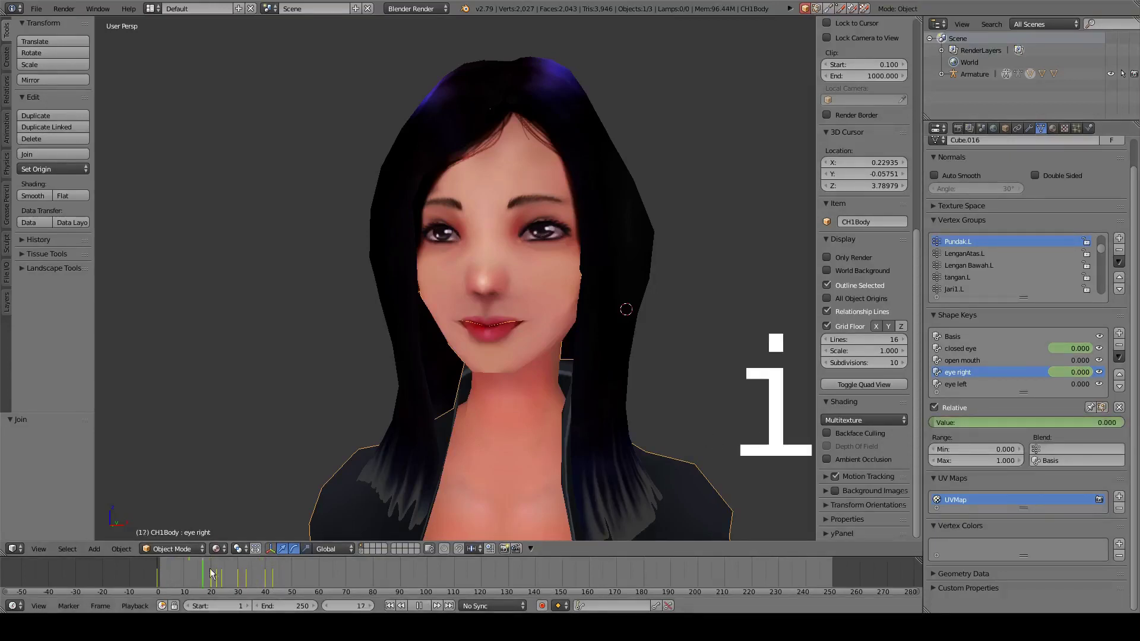
{"action": "left_click", "coordinate": [419, 606]}
{"action": "left_click", "coordinate": [426, 606]}
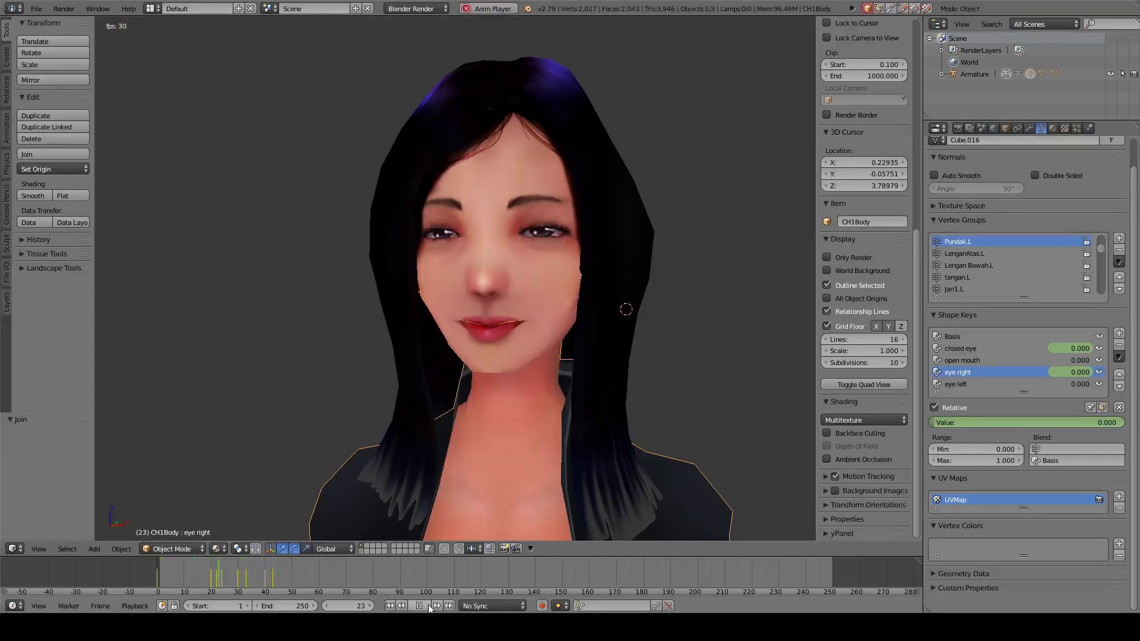
{"action": "left_click", "coordinate": [426, 606]}
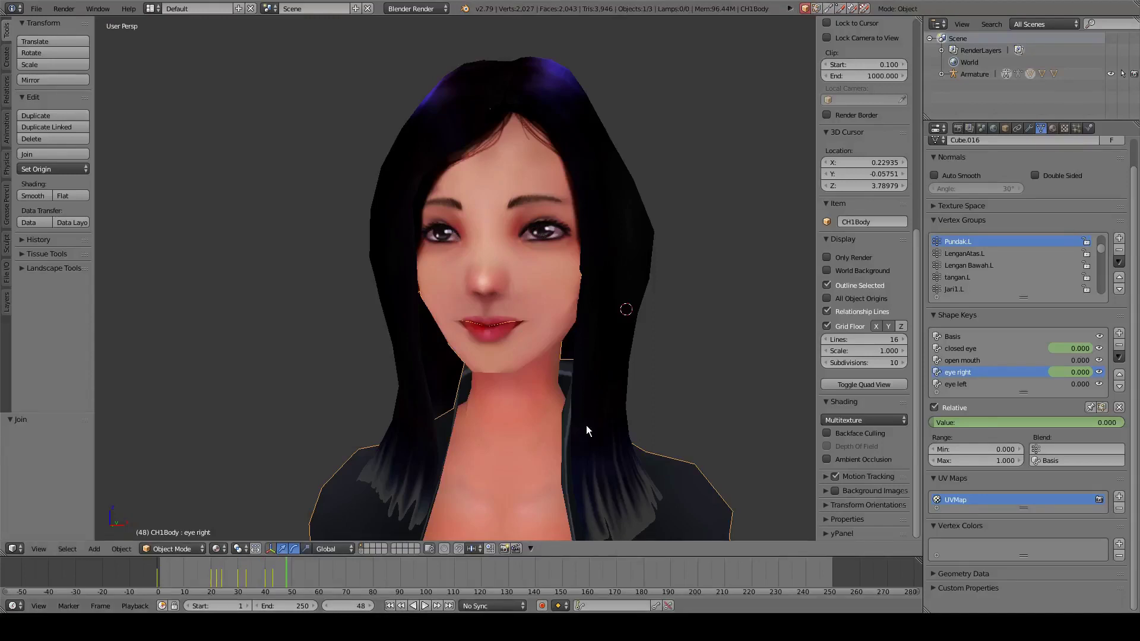
{"action": "middle_click_drag", "start_coordinate": [570, 371], "coordinate": [554, 393], "text": "shift"}
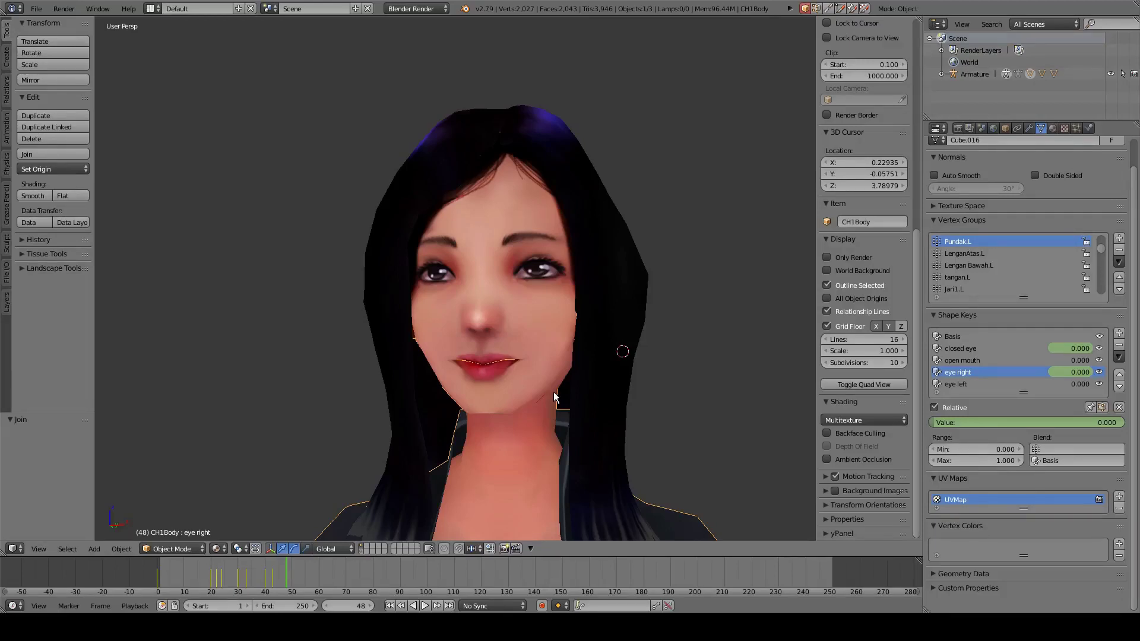
{"action": "mouse_move", "coordinate": [550, 305]}
{"action": "middle_mouse_down"}
{"action": "mouse_move", "coordinate": [522, 307]}
{"action": "mouse_move", "coordinate": [612, 309]}
{"action": "mouse_move", "coordinate": [531, 308]}
{"action": "middle_mouse_up"}
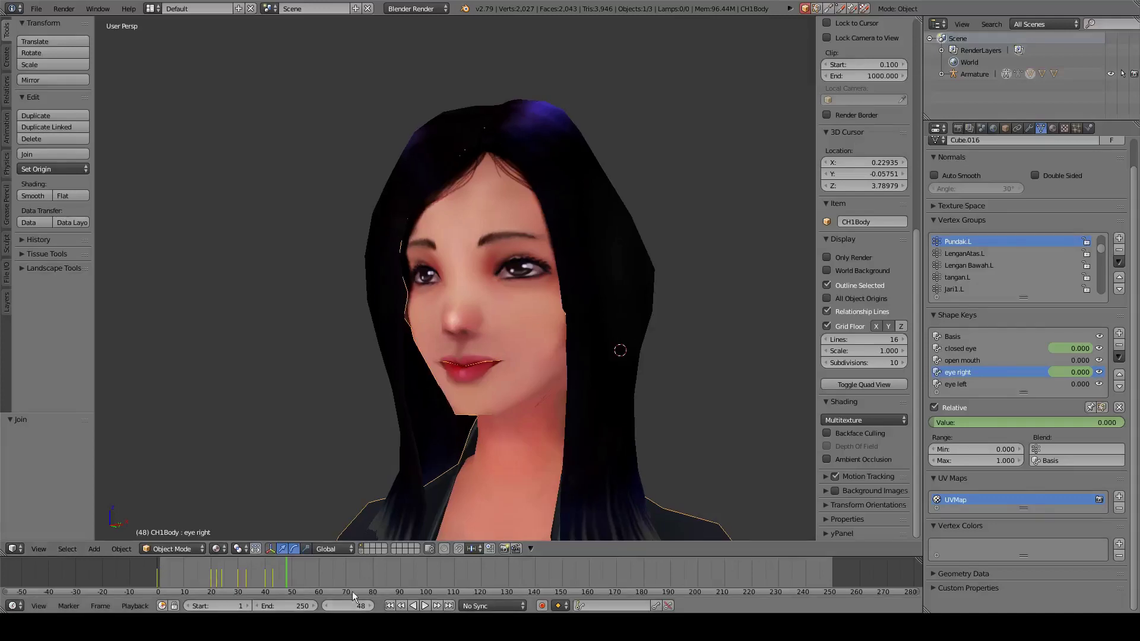